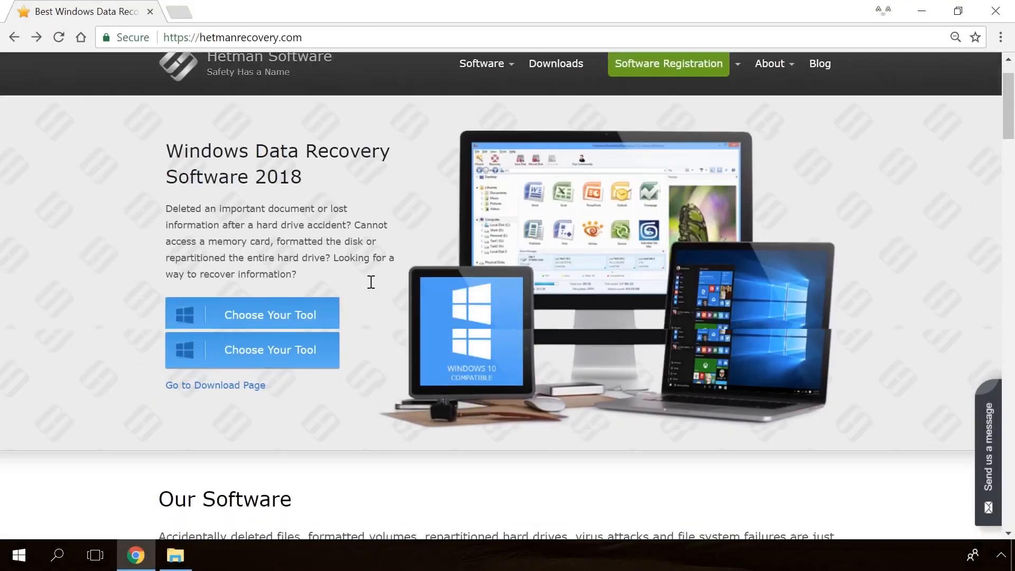
Step: Browse the software catalogue, open the Partition Recovery 2.8 product page and start its free download
scroll(371, 282, down, 20)
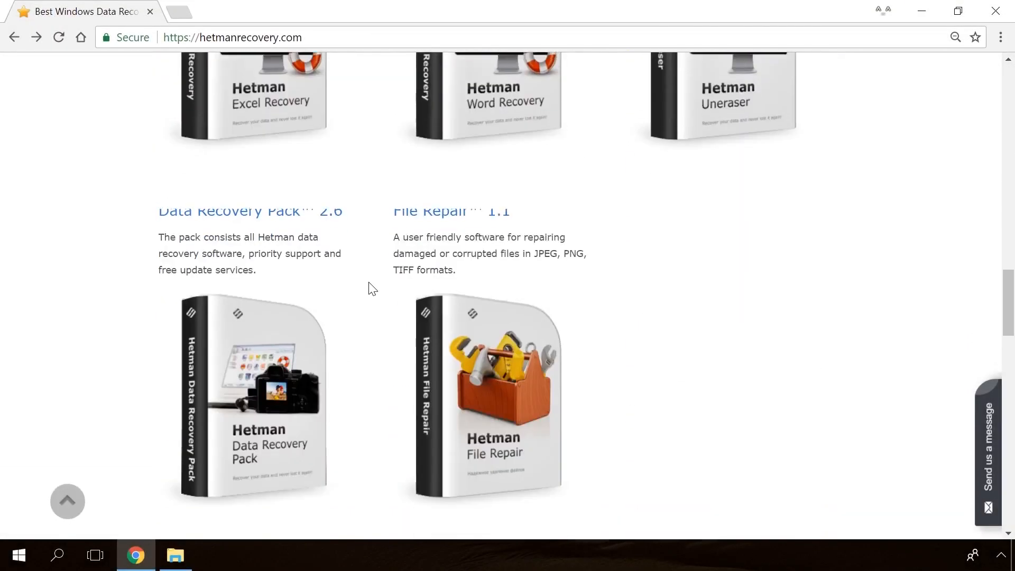
scroll(371, 288, up, 20)
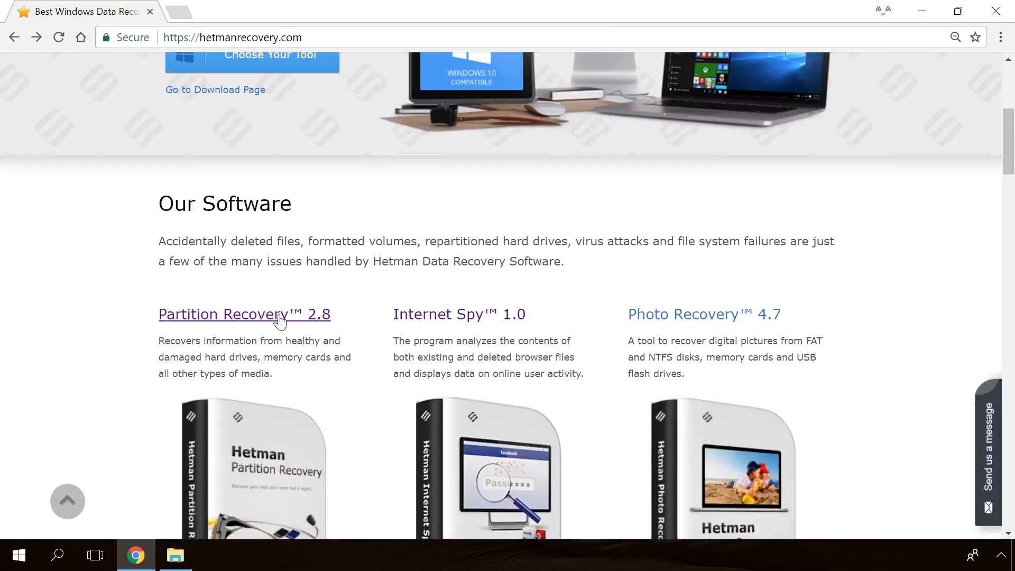
click(279, 317)
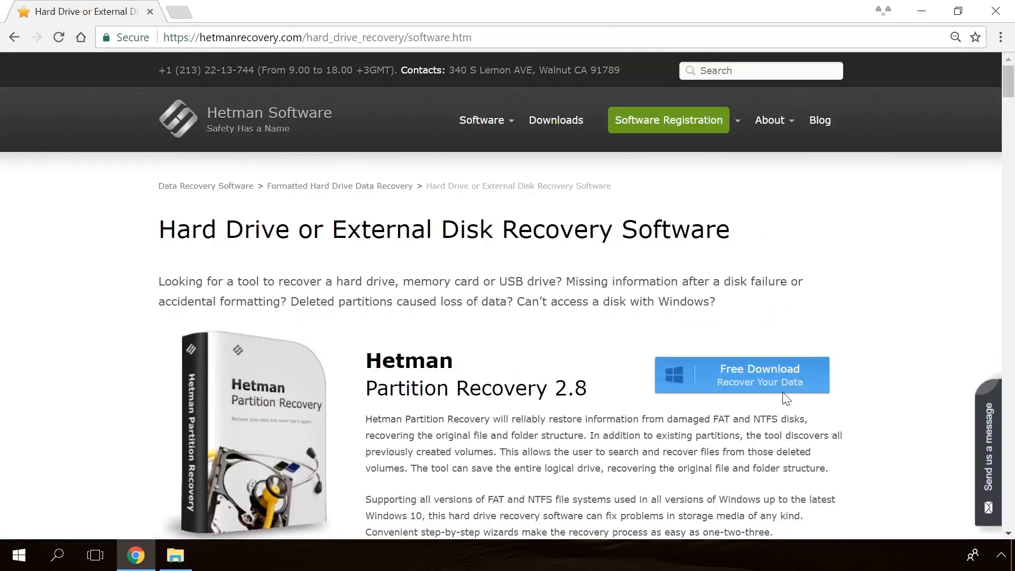
click(732, 380)
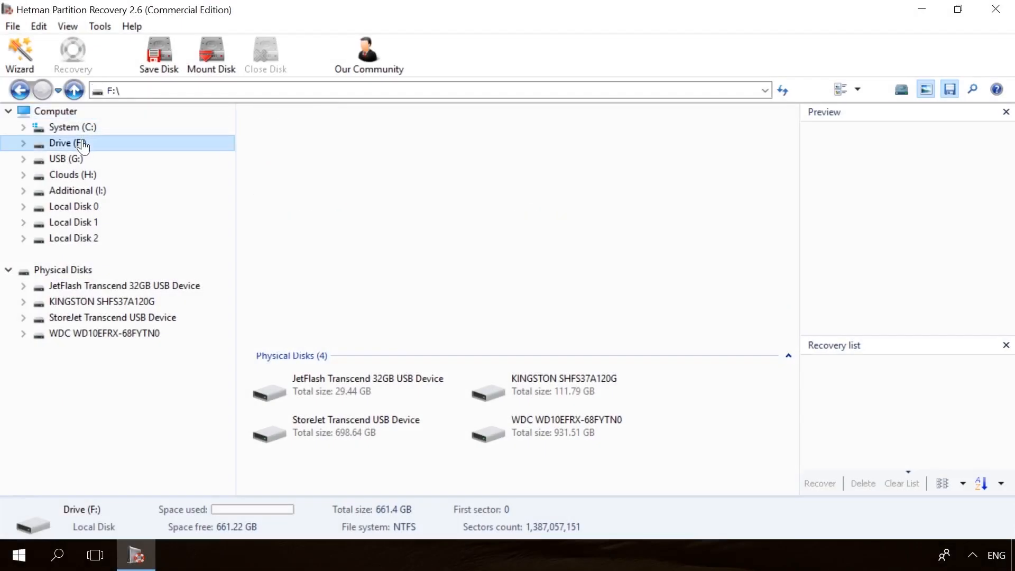
Step: Switch to Hetman Partition Recovery, analyse Drive (F:) and finish the analysis wizard
double_click(82, 144)
click(634, 428)
click(634, 428)
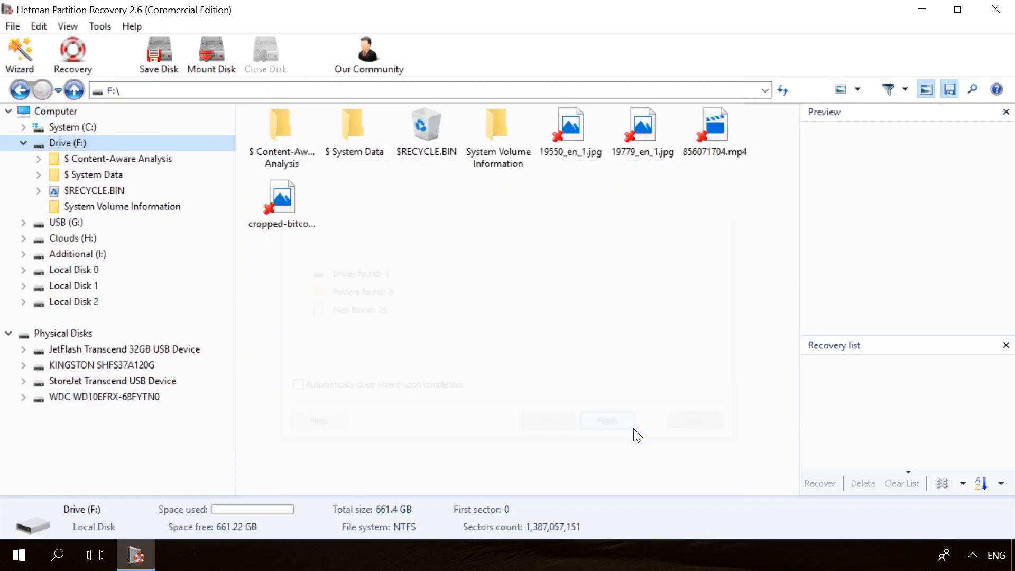
Step: Preview the deleted files on Drive (F:) and recover 856071704.mp4, saving it to the hard disk
click(633, 140)
click(724, 122)
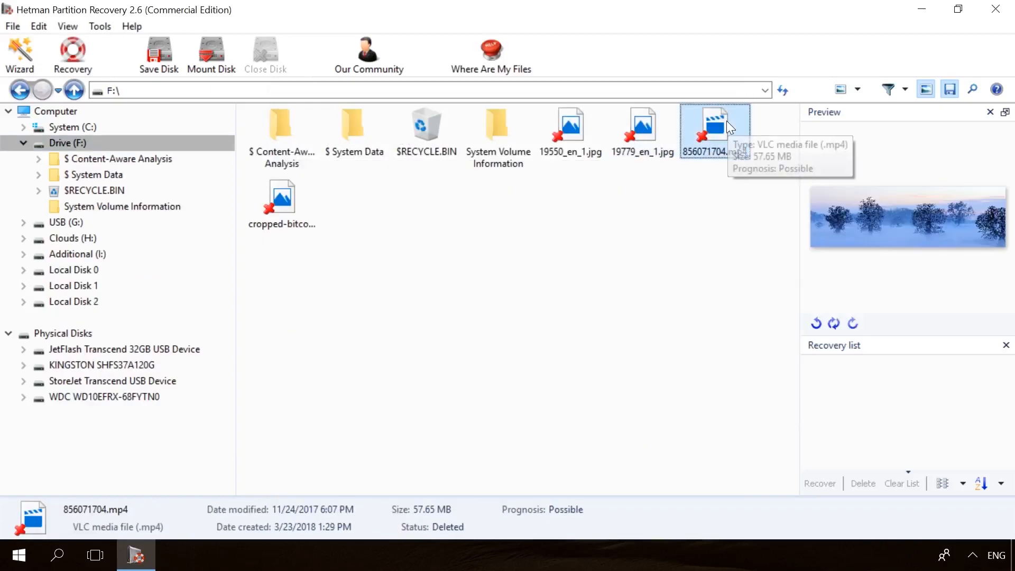
click(74, 51)
click(603, 428)
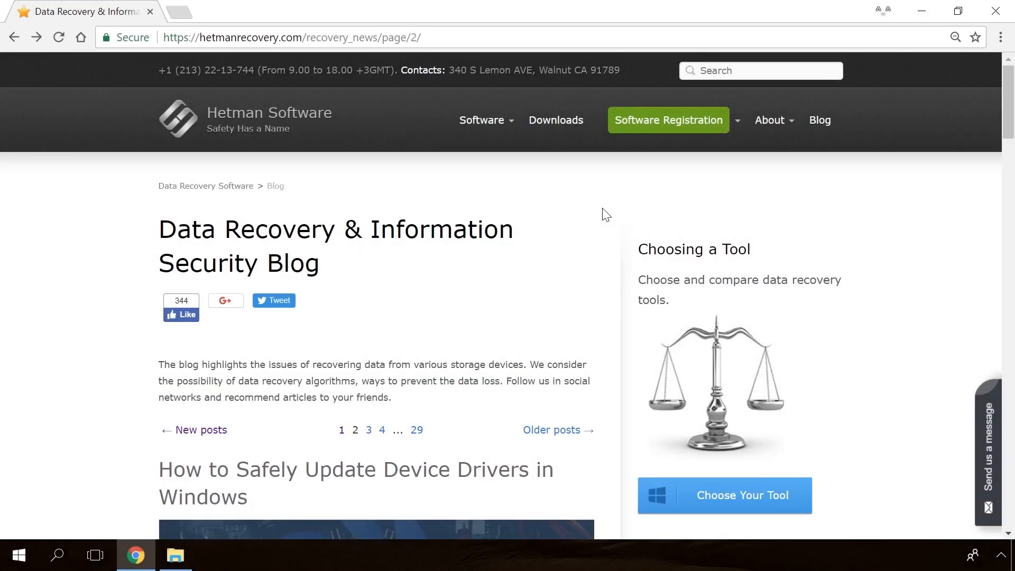
Step: Browse the Hetman blog, open the article on the error "Windows Detected a Hard Disk Problem" and look through its solutions
scroll(607, 215, down, 20)
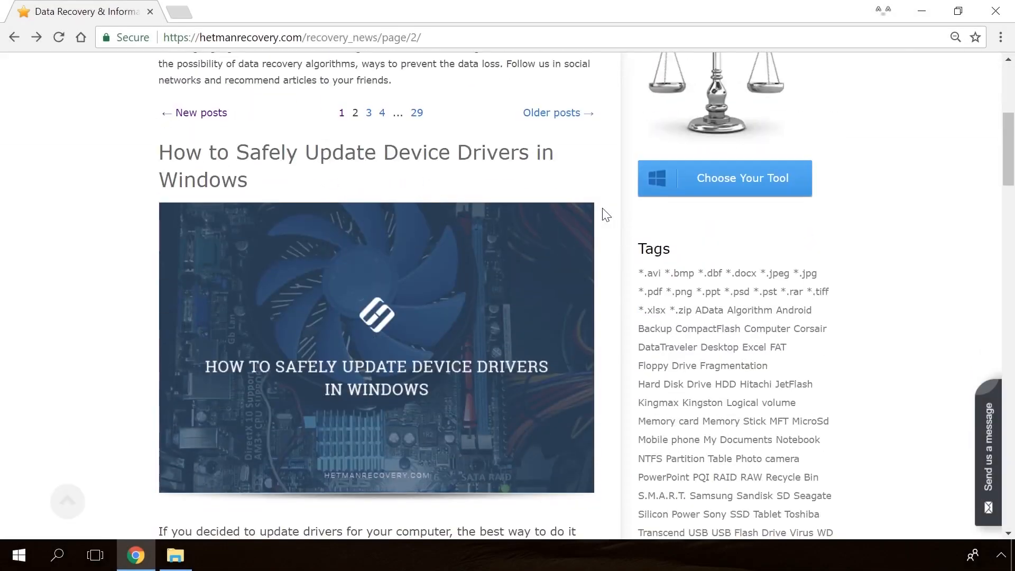
scroll(607, 215, down, 13)
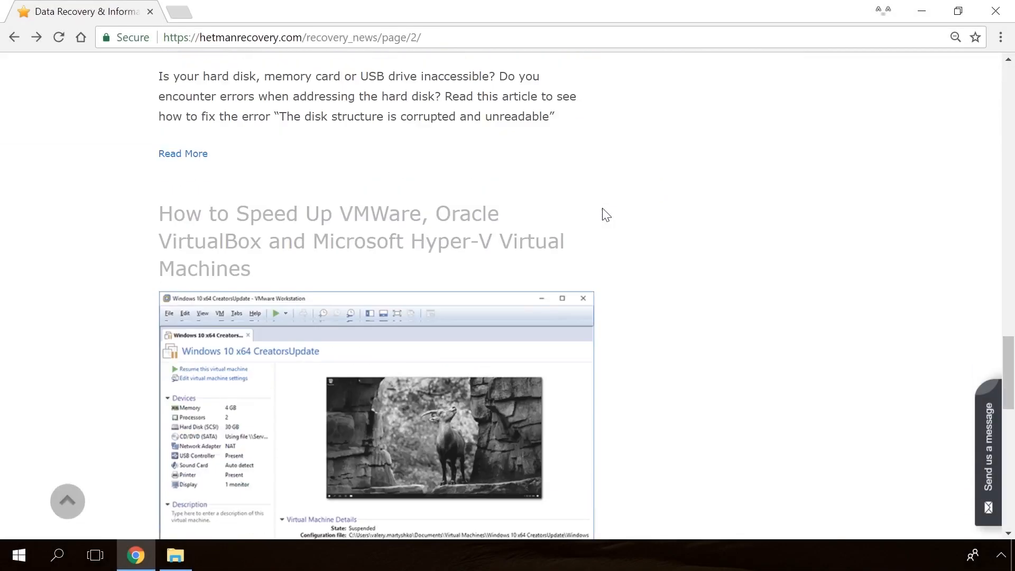
scroll(607, 214, up, 11)
scroll(606, 214, up, 19)
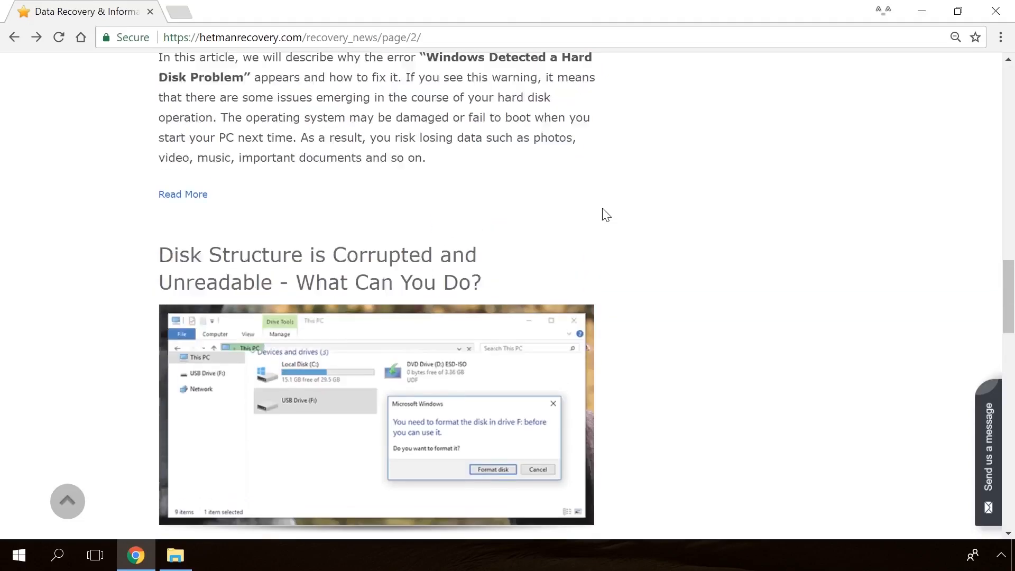
click(386, 288)
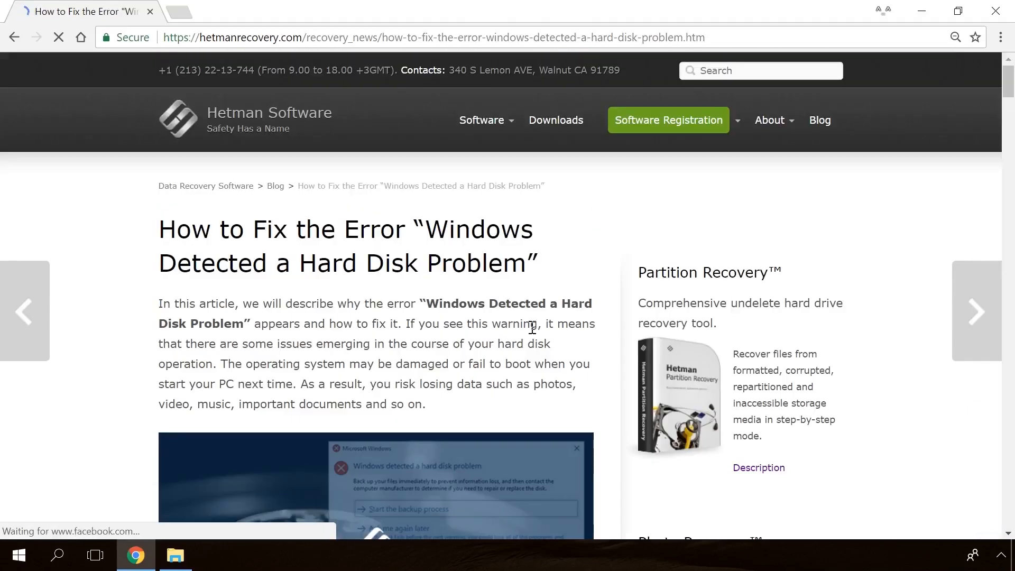
scroll(606, 345, down, 15)
scroll(605, 345, down, 20)
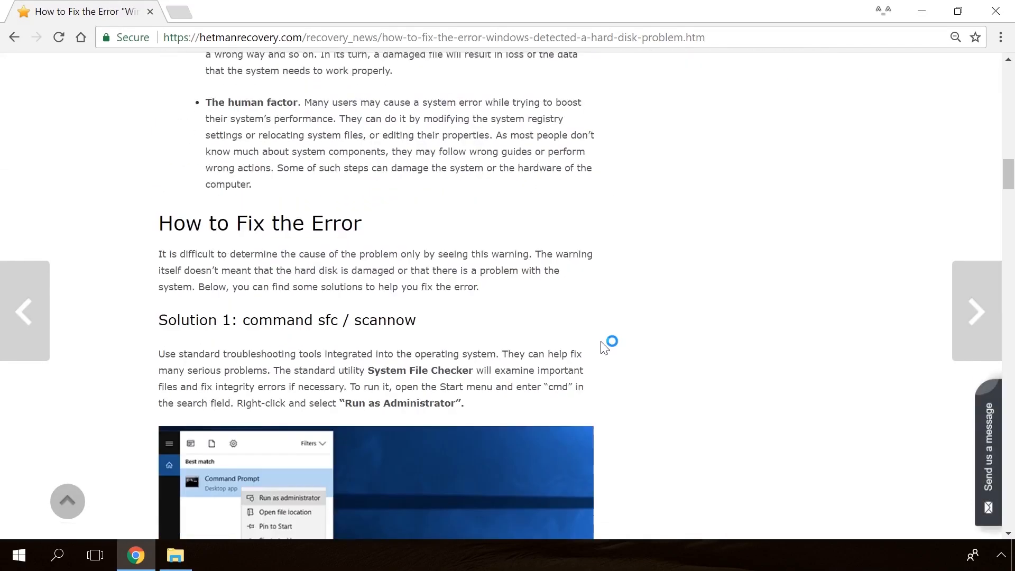
scroll(603, 347, up, 5)
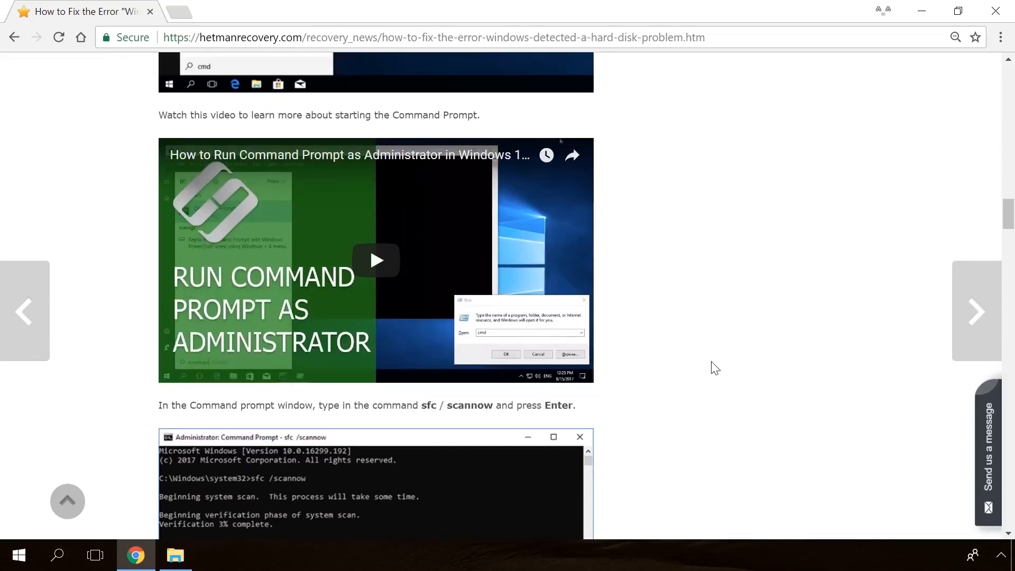
Step: Open the site's contact form and enter "Hello" as the message
click(994, 426)
text(He)
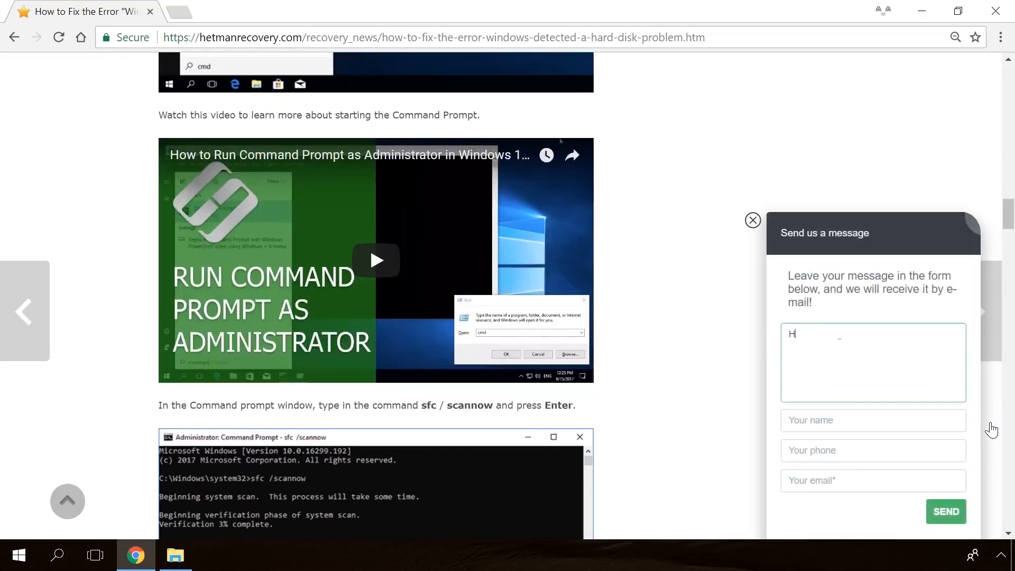
text(llo)
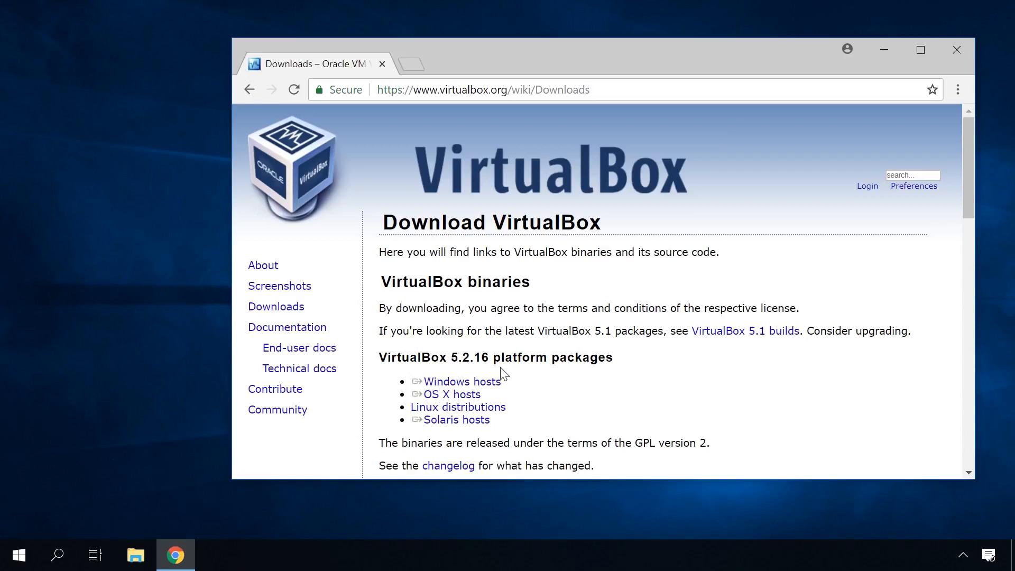
Step: Download the VirtualBox 5.2.16 platform package for Windows hosts
click(465, 384)
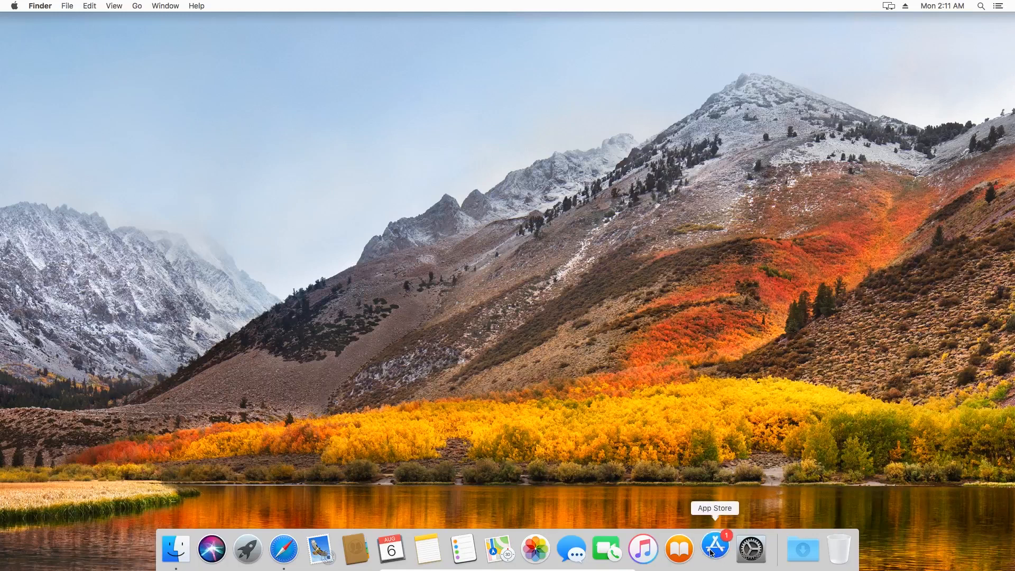
Step: Open the App Store on the Mac, dismiss the welcome screen and search for "high sierra"
click(712, 553)
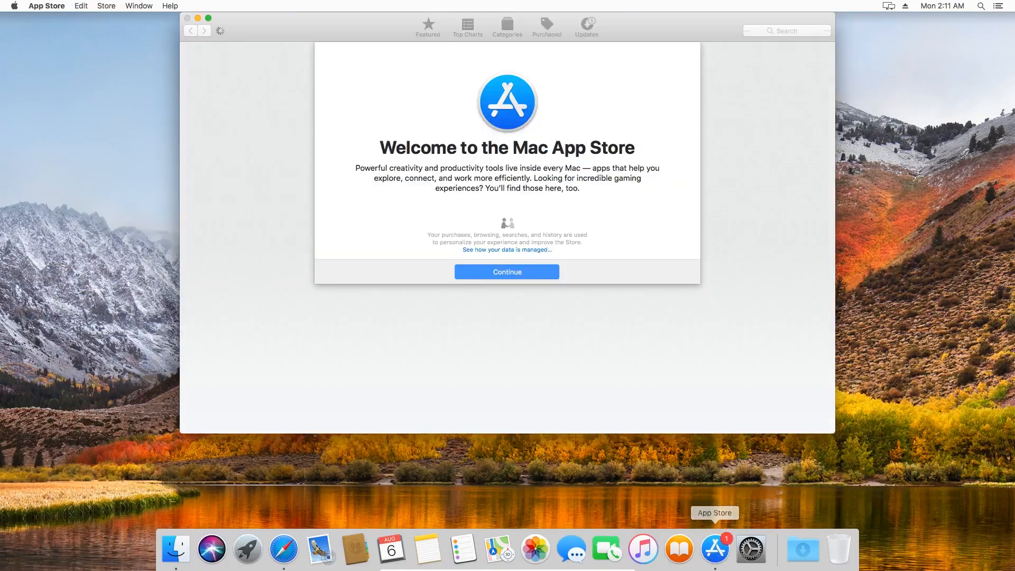
click(537, 271)
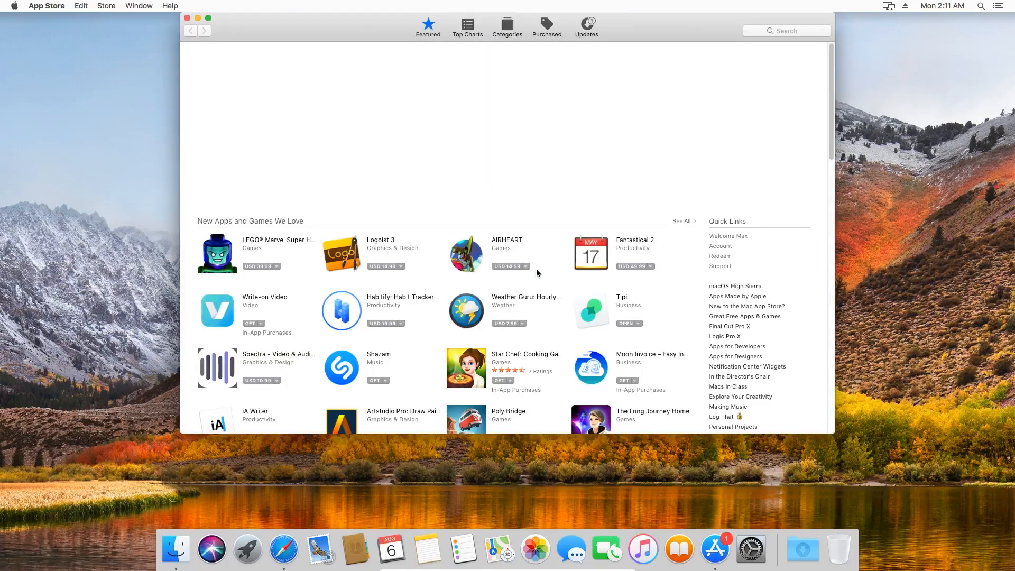
click(782, 30)
text(hi)
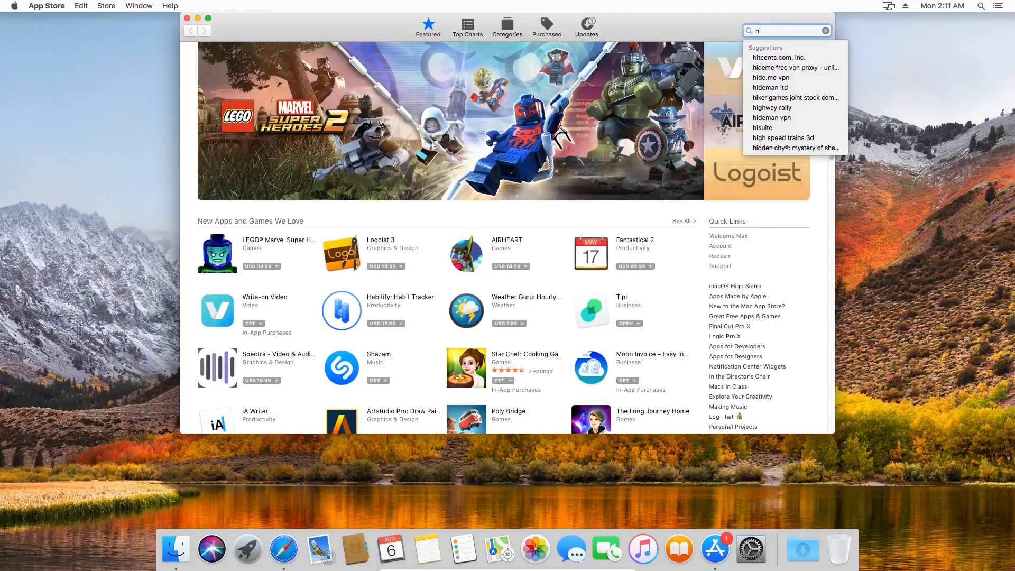
text(gh sierra)
key(Return)
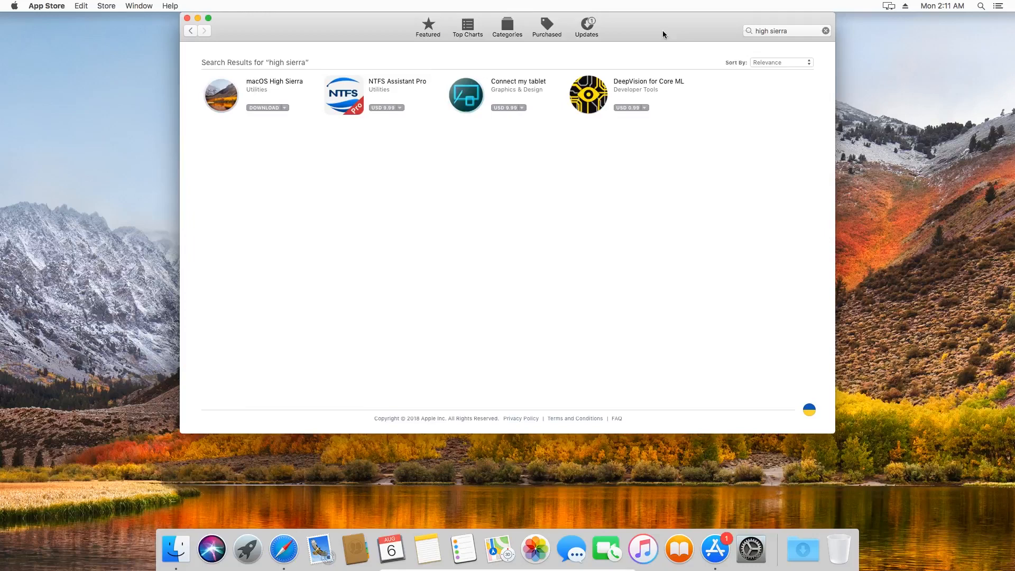
Step: Open the macOS High Sierra store page and download the installer
click(283, 83)
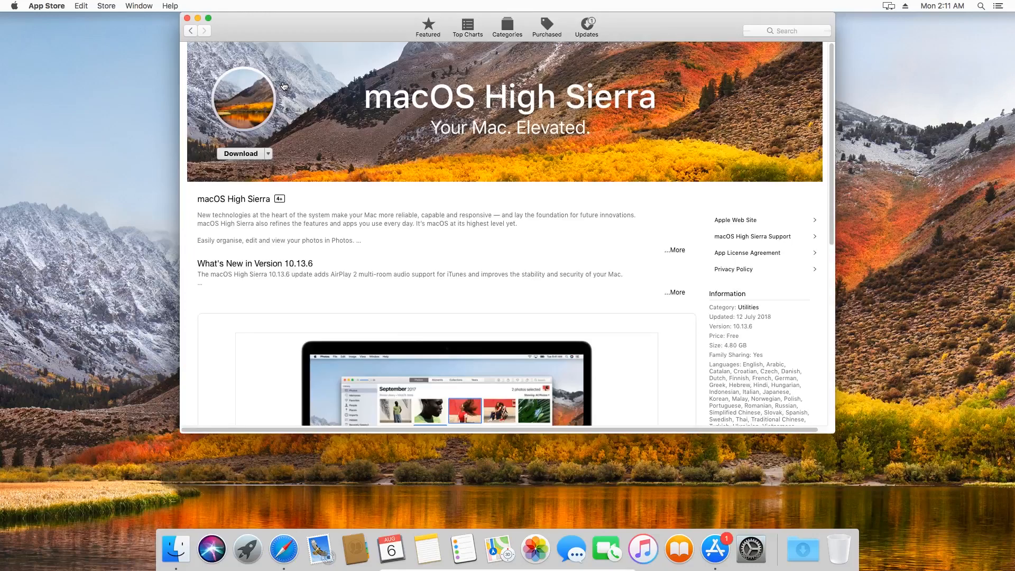
click(244, 156)
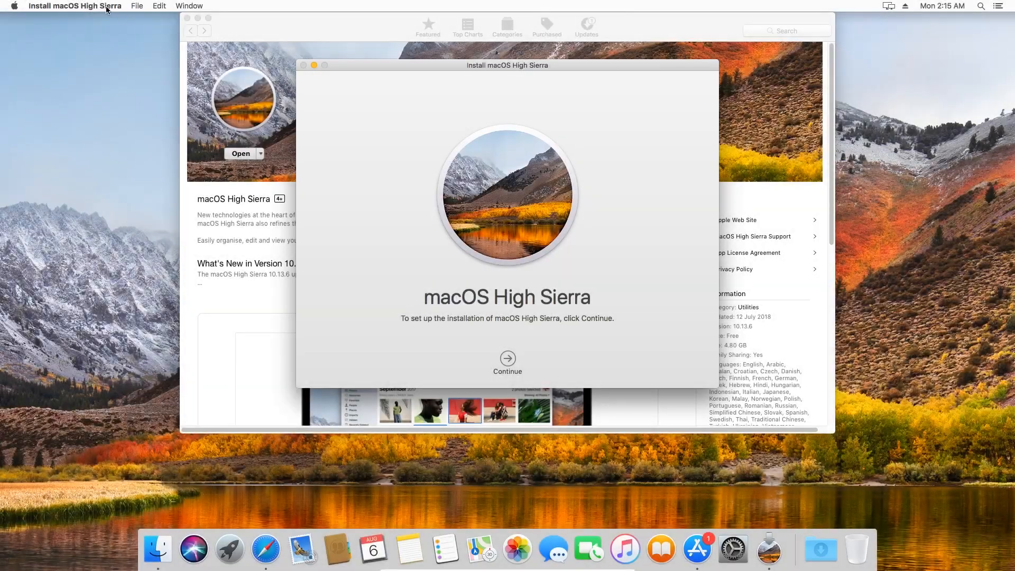
Step: Quit the macOS High Sierra installer and close the App Store window
click(106, 6)
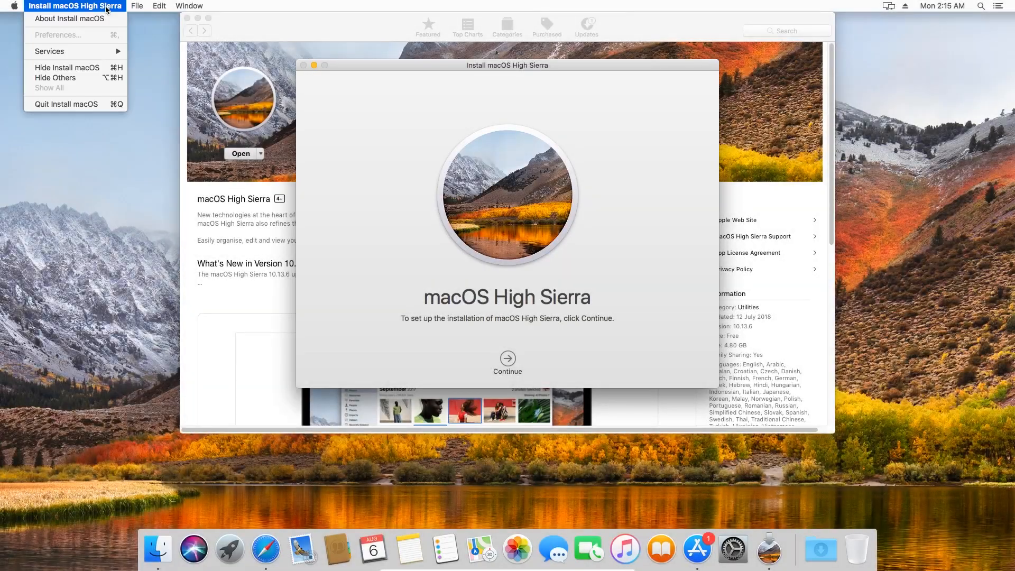
click(70, 103)
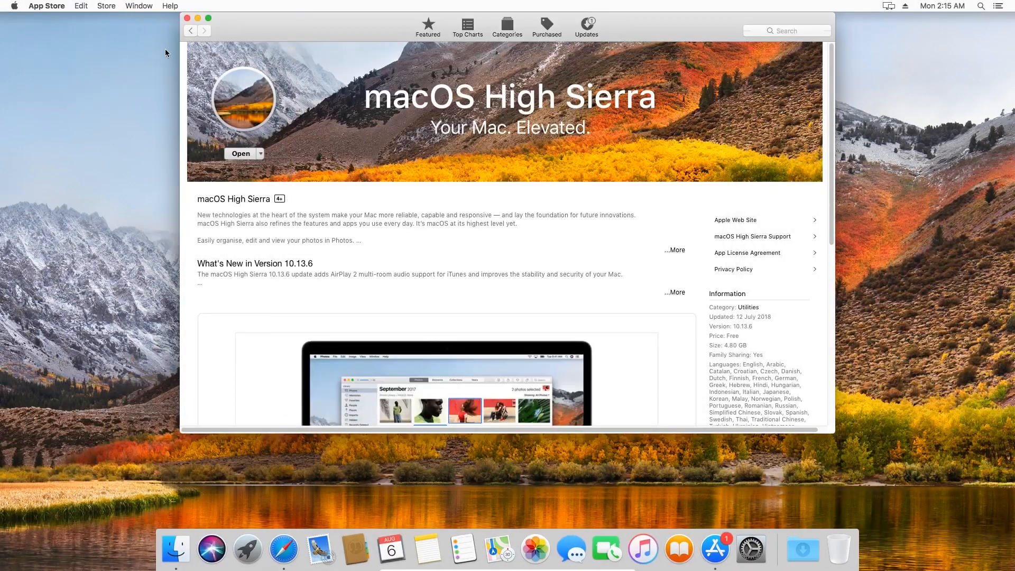
click(188, 19)
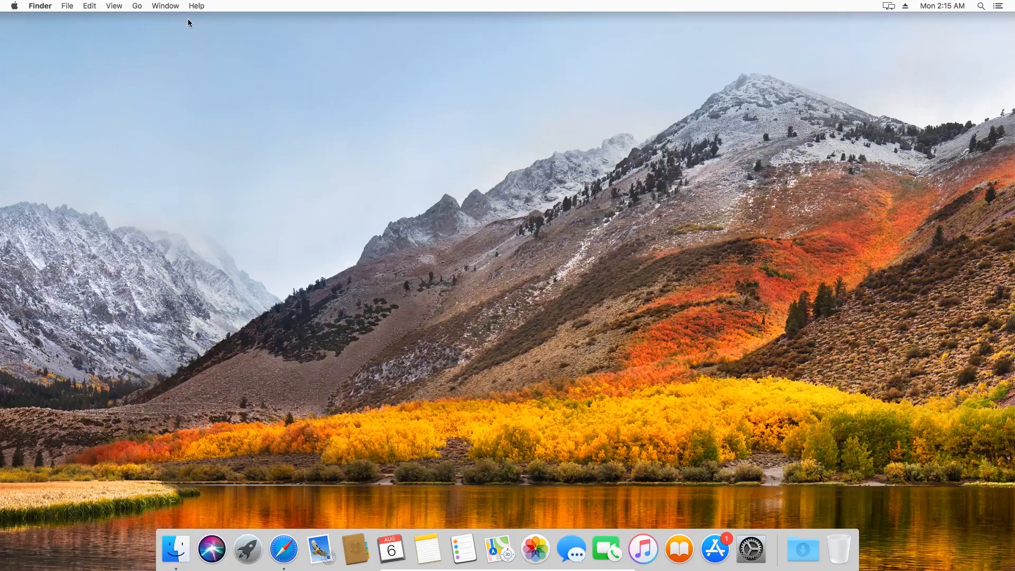
Step: Open a Finder window, go to the Applications folder and display its contents as a list
click(169, 551)
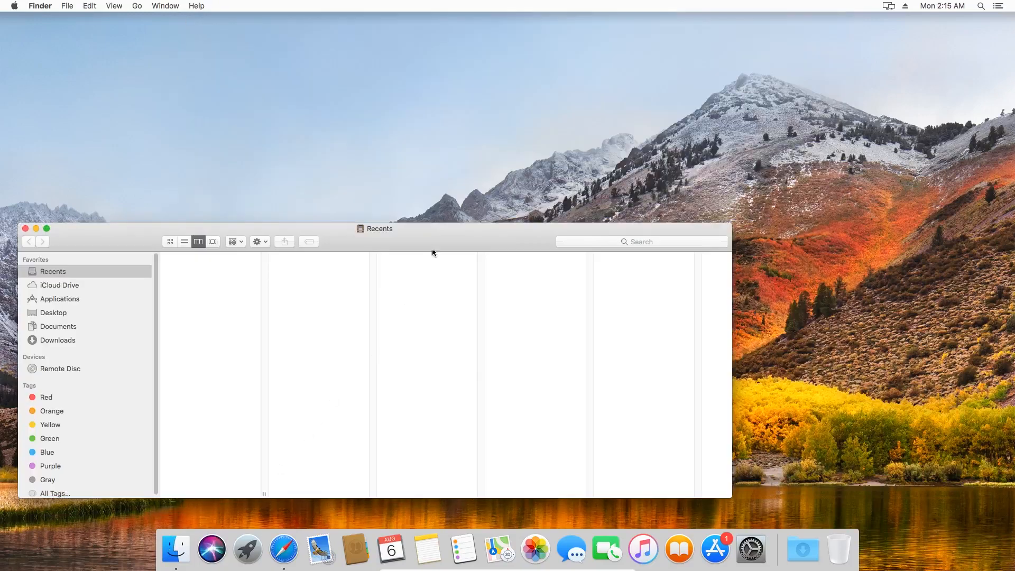
drag(435, 235, 558, 106)
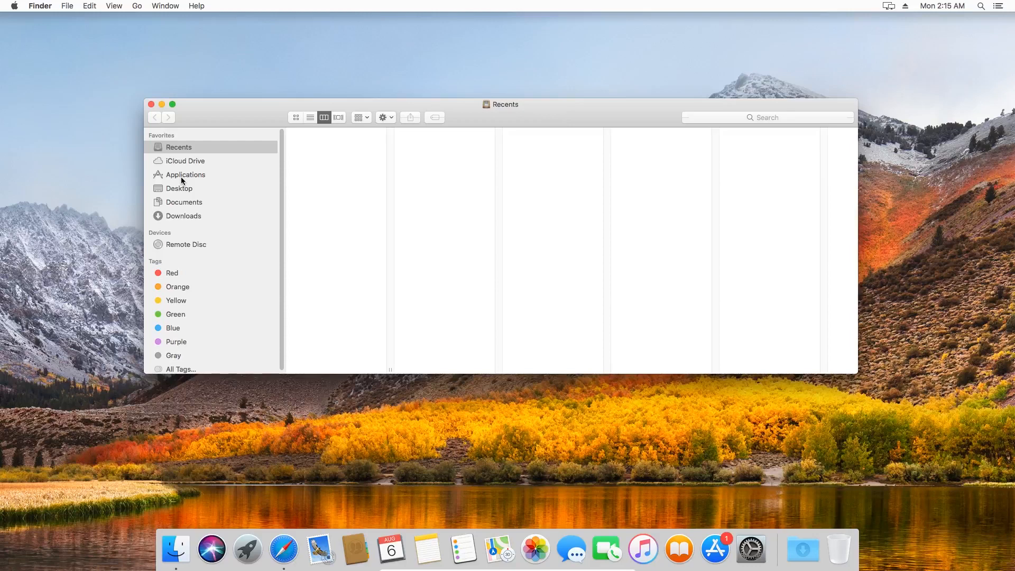
click(177, 217)
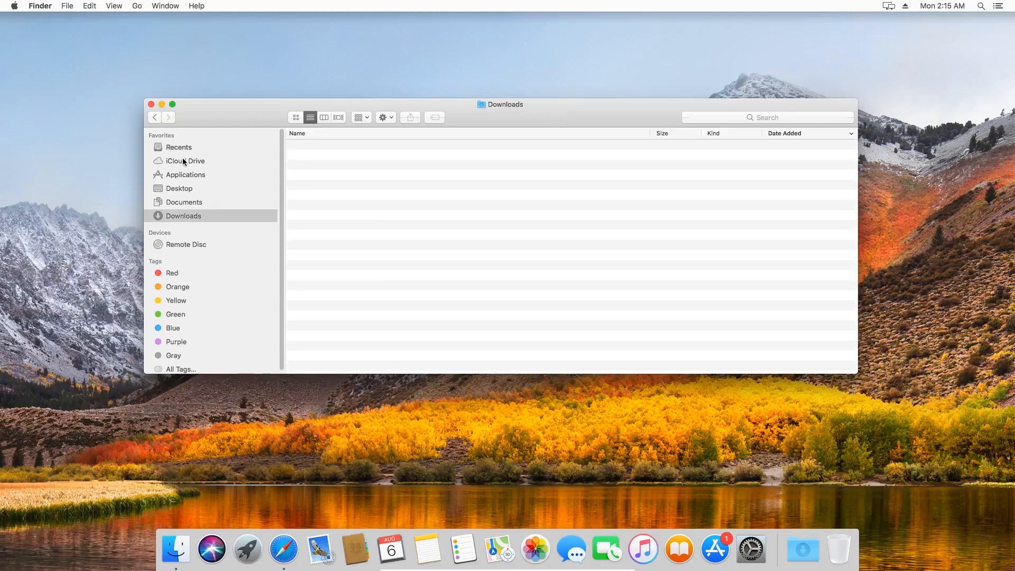
click(178, 175)
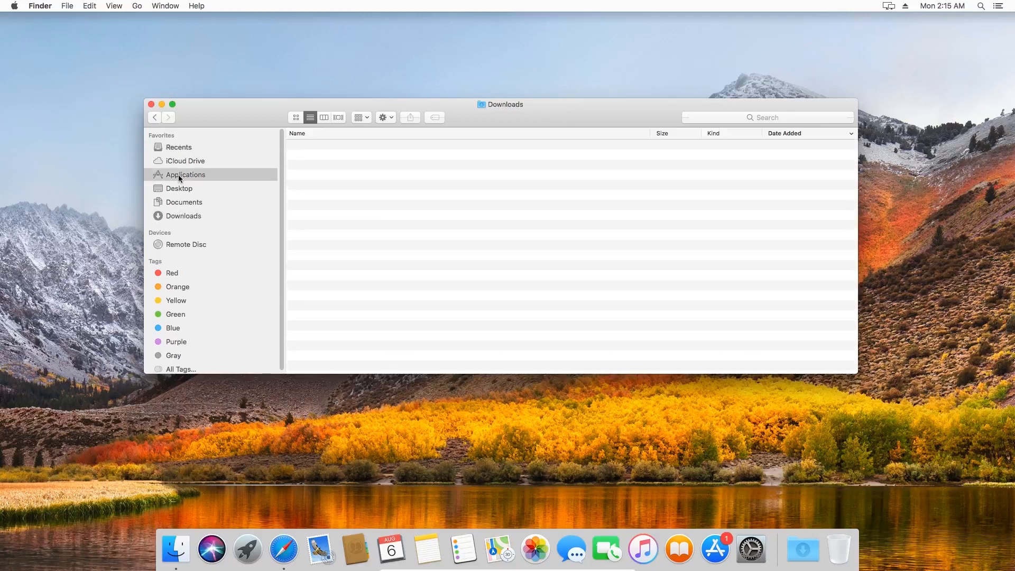
double_click(548, 106)
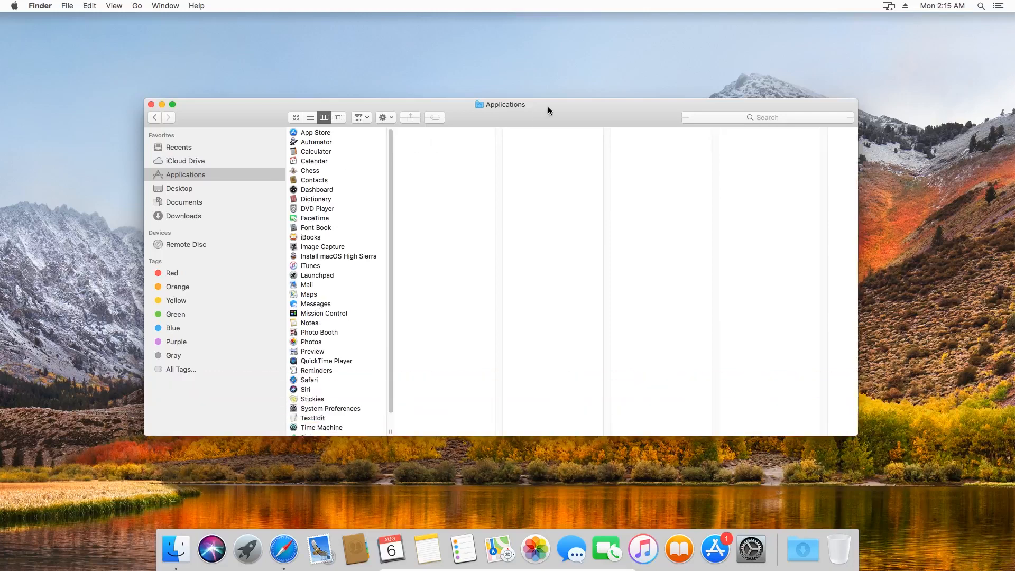
click(311, 118)
drag(657, 108, 664, 86)
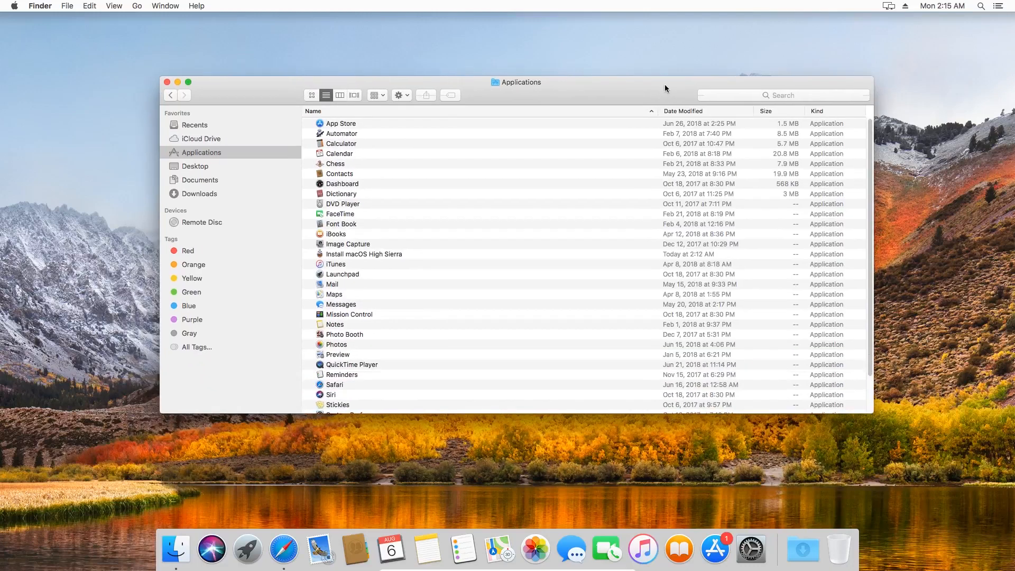
Step: Move the Install macOS High Sierra app to the Trash, authorising with the account password, and close the Applications window
click(388, 254)
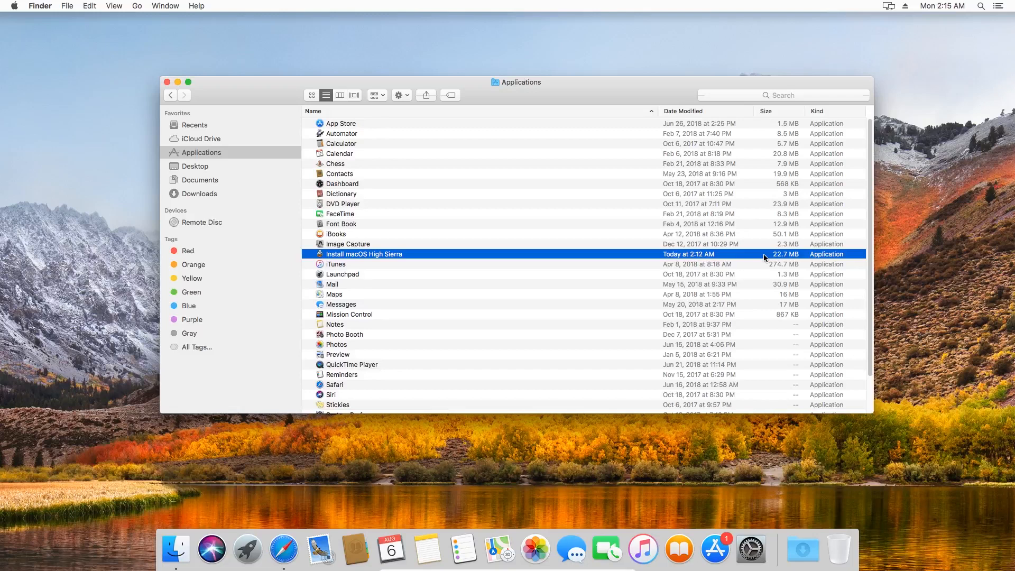
right_click(485, 256)
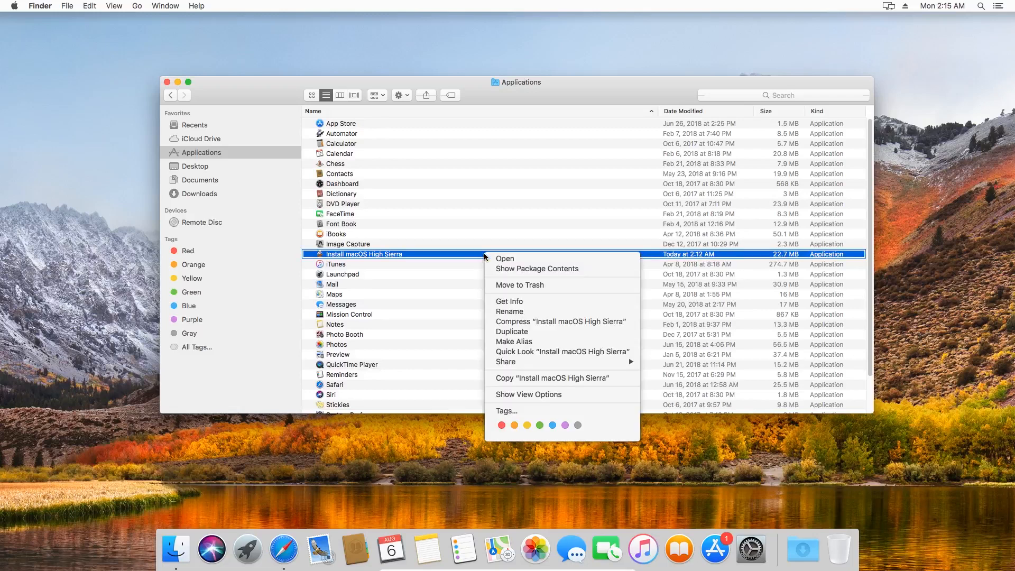
click(520, 286)
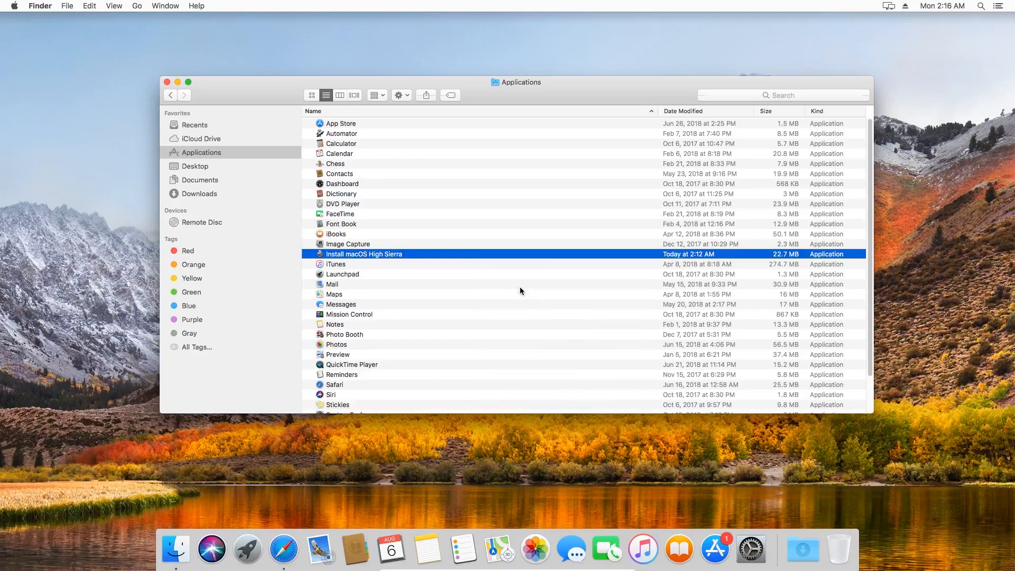
text(••••)
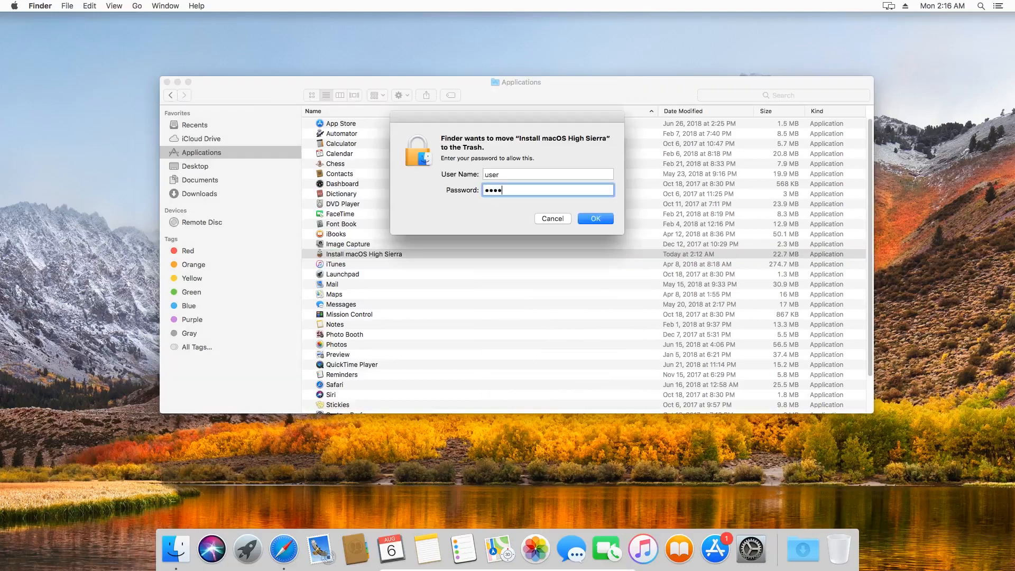
click(590, 218)
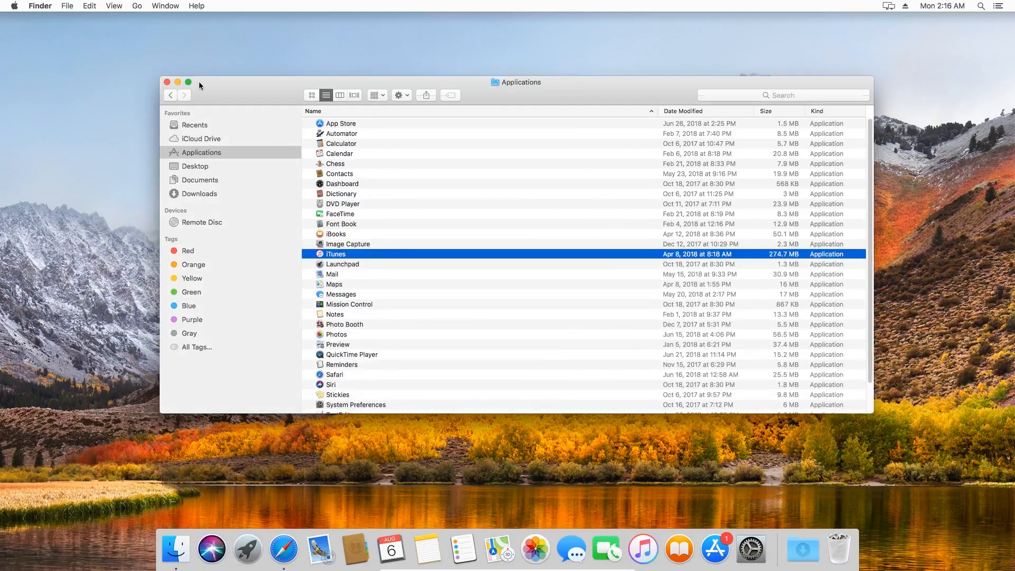
click(167, 82)
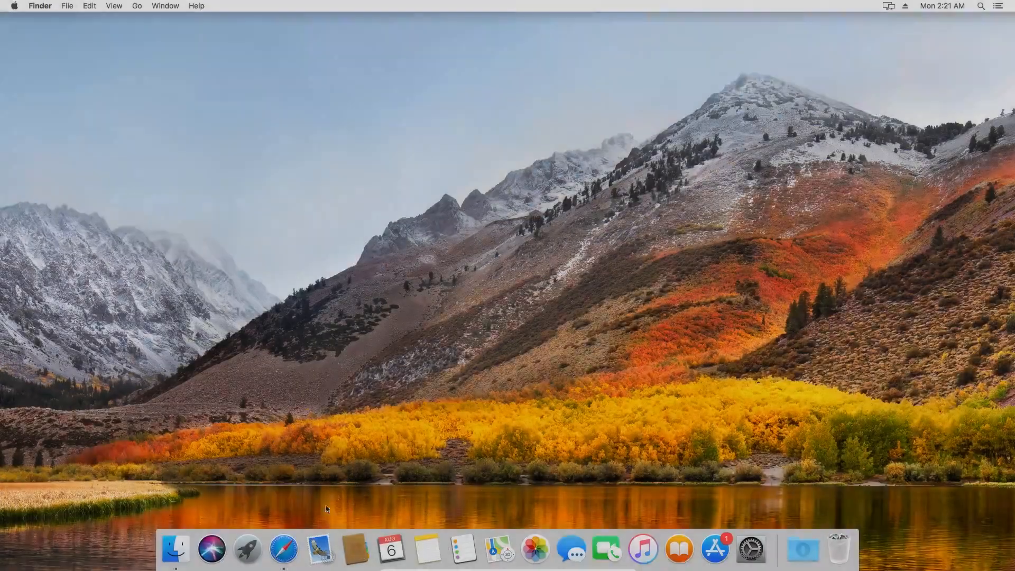
Step: Switch to Safari and load the dosdude1.com macOS High Sierra Patcher page from the copied address
click(290, 548)
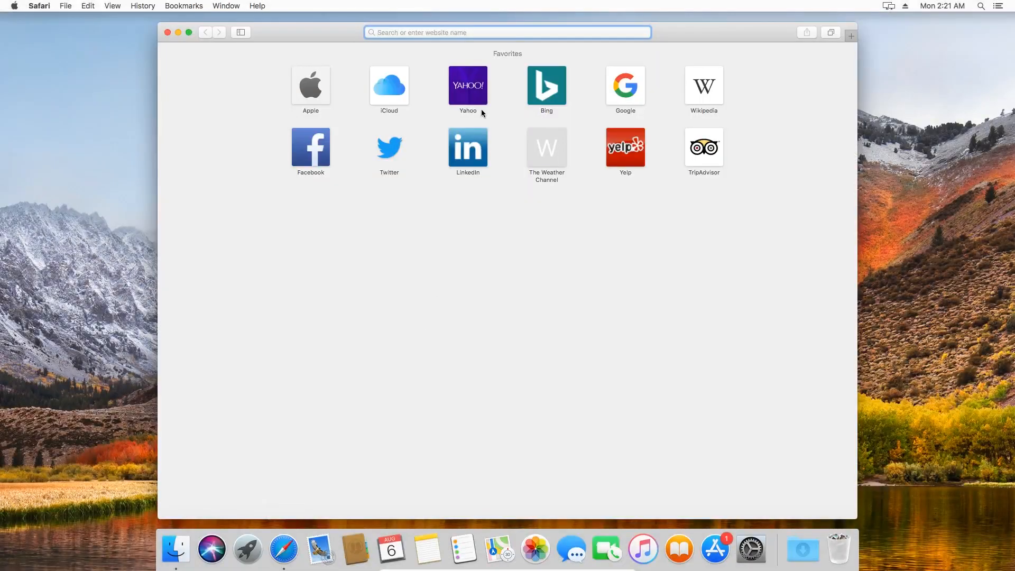
right_click(494, 30)
click(522, 55)
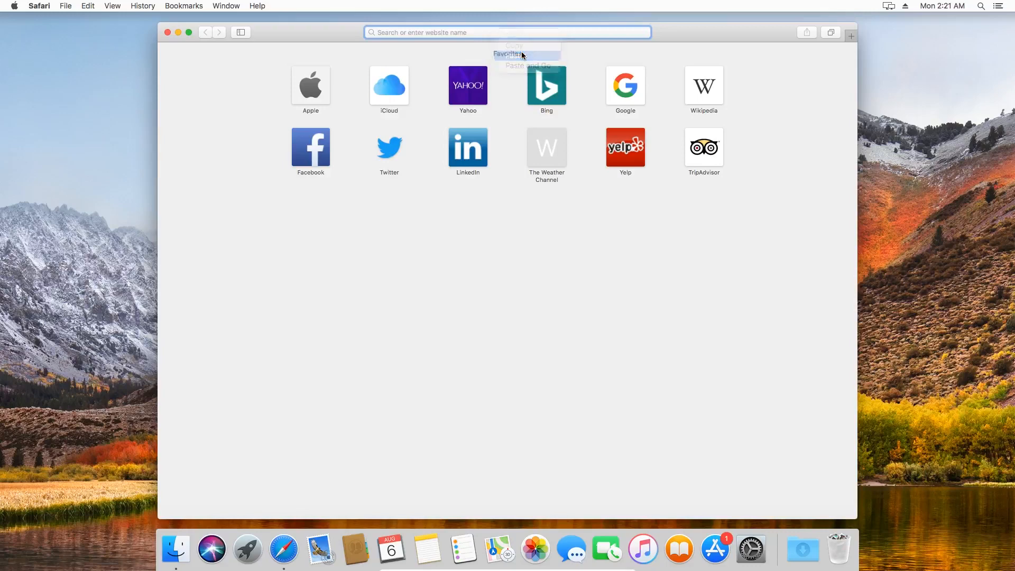
key(Return)
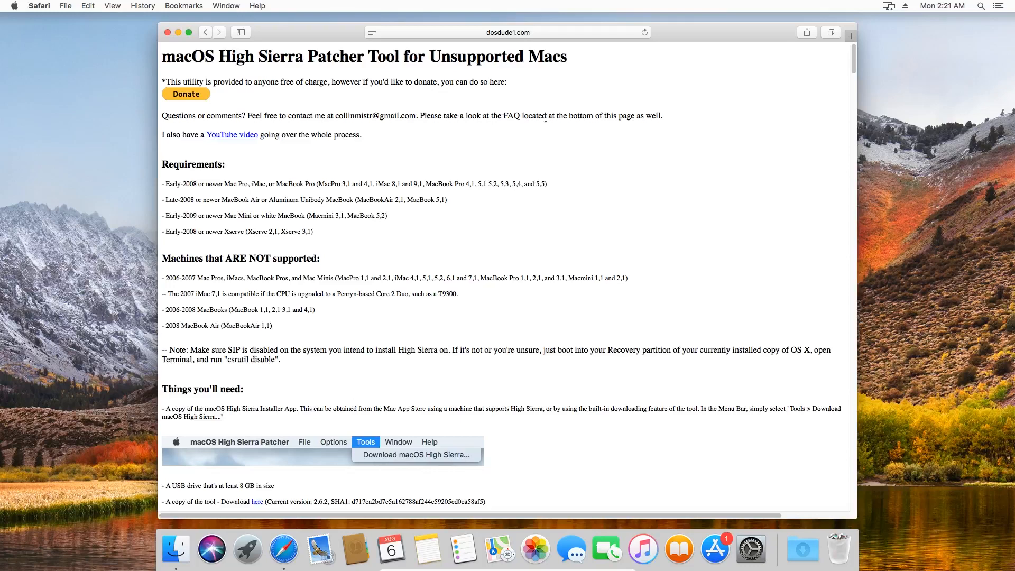
Step: Download the patcher tool from the "Things you'll need" section, check its download progress and close the browser window
drag(855, 58, 855, 83)
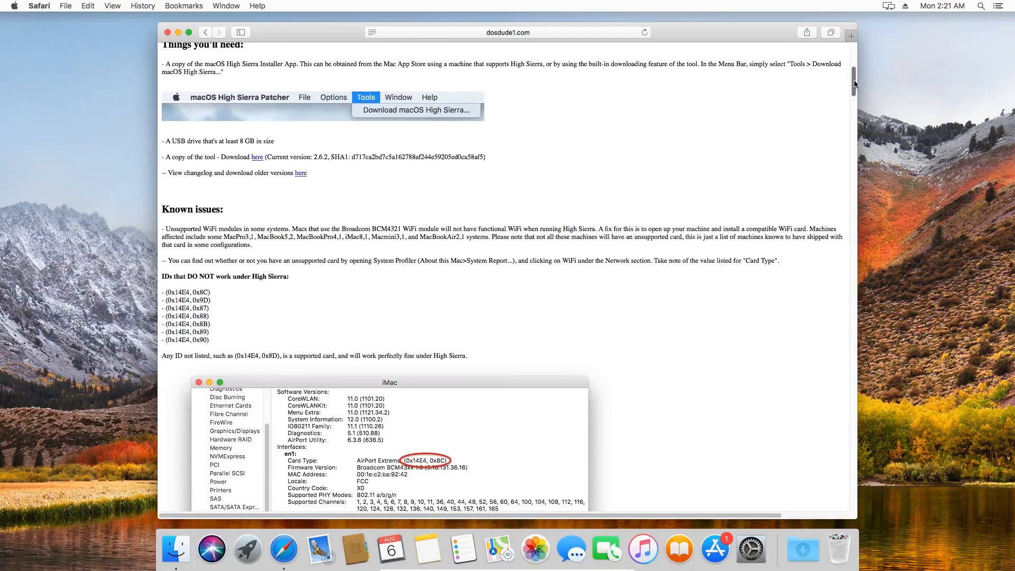
click(258, 158)
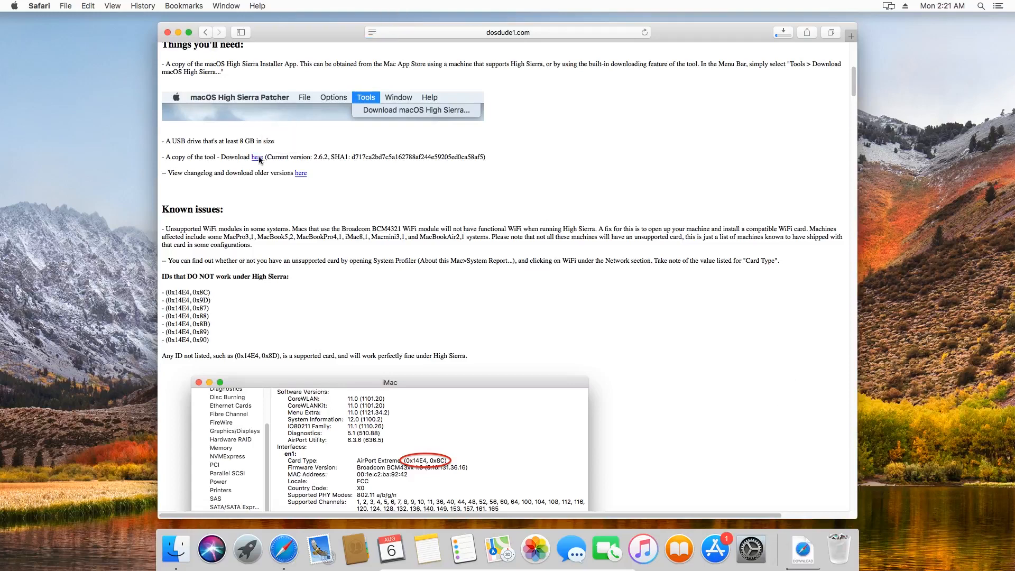
click(781, 33)
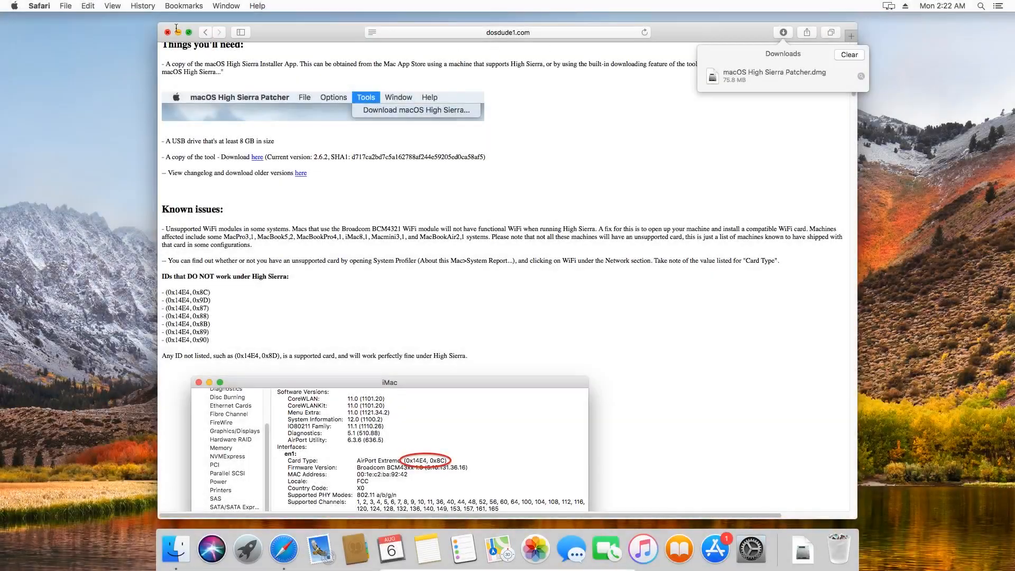
click(167, 32)
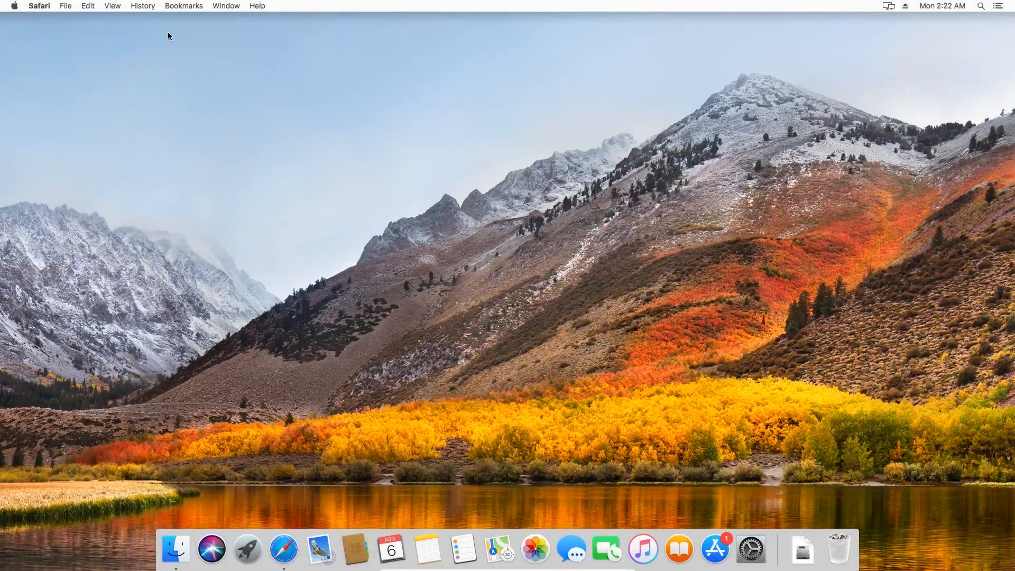
Step: Open macOS High Sierra Patcher.dmg from the Downloads folder and copy the patcher app into Applications
click(174, 554)
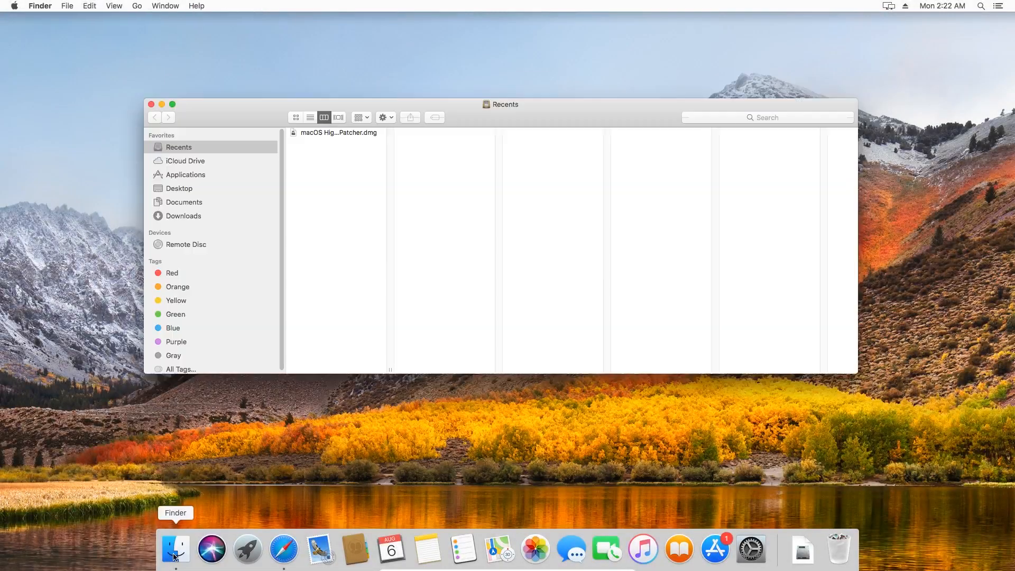
click(183, 217)
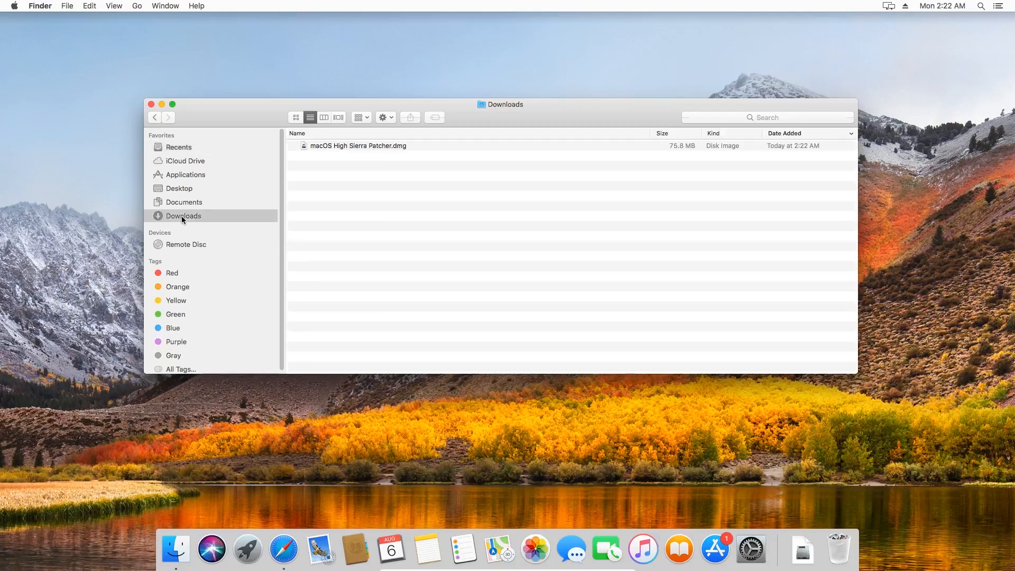
click(334, 147)
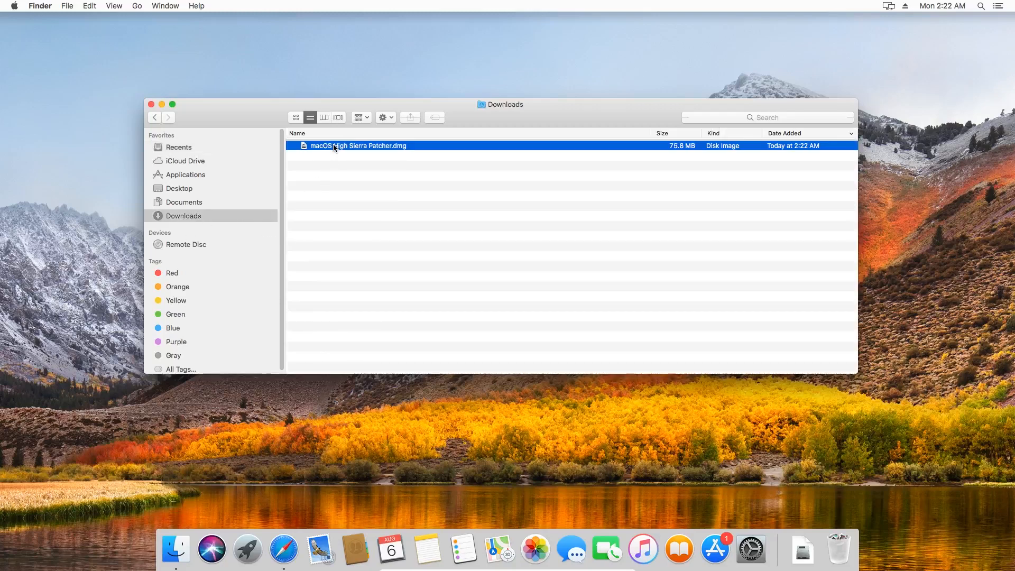
double_click(334, 147)
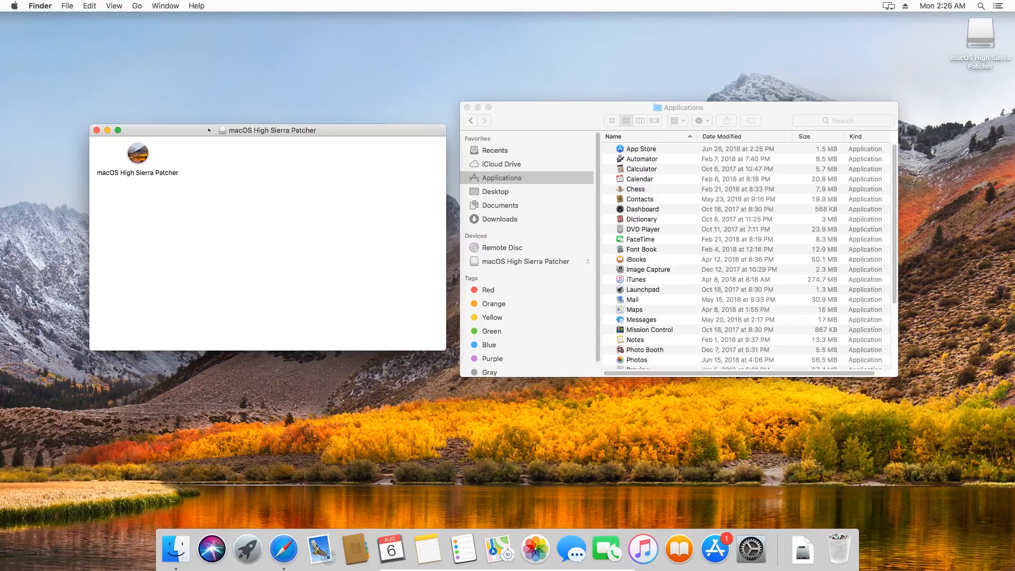
click(138, 155)
drag(169, 173, 500, 176)
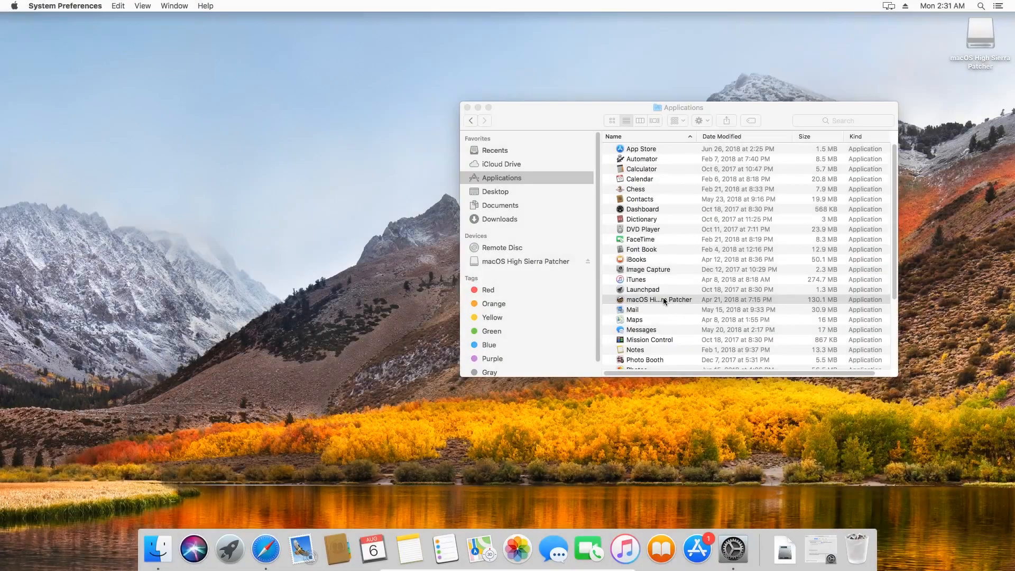
Step: Launch macOS High Sierra Patcher from Applications, allowing it to open anyway in Security & Privacy, and dismiss its supported-machine notice
double_click(665, 299)
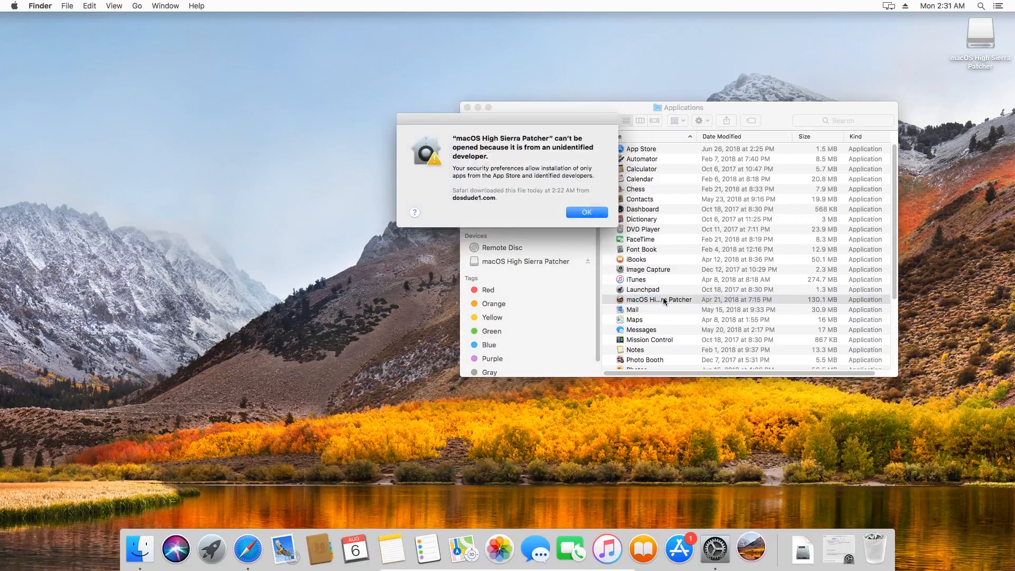
click(604, 214)
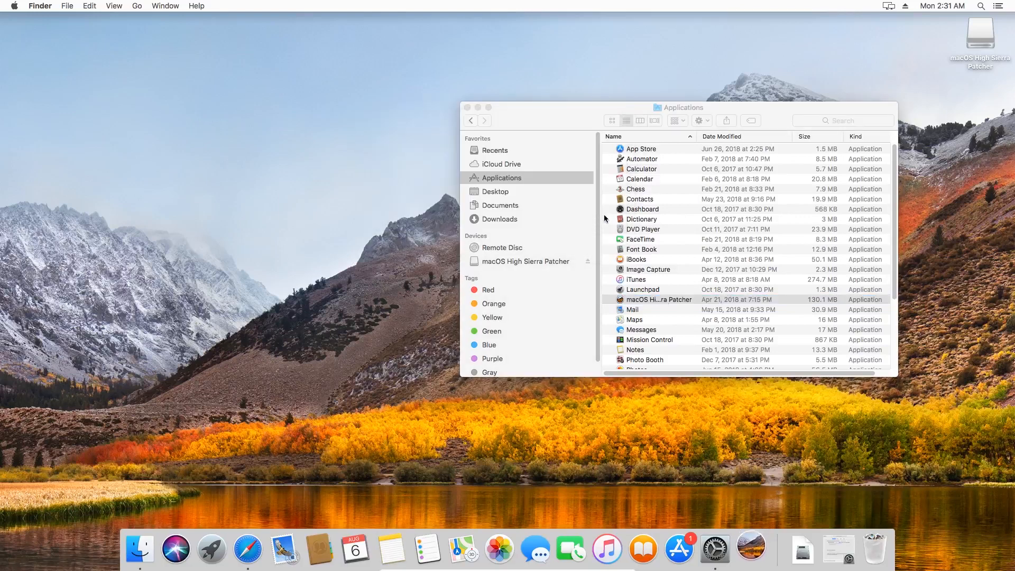
click(819, 544)
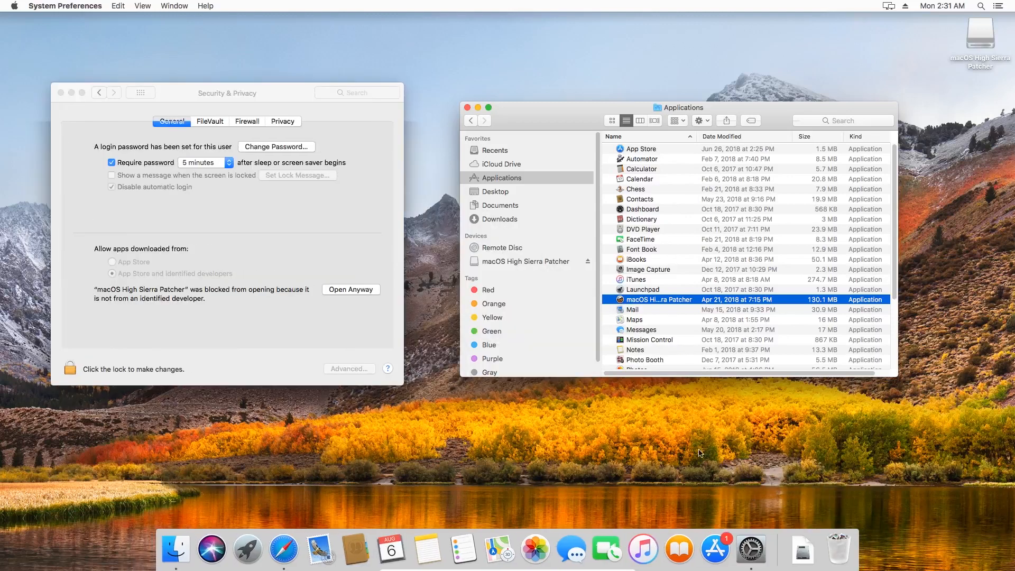
click(360, 293)
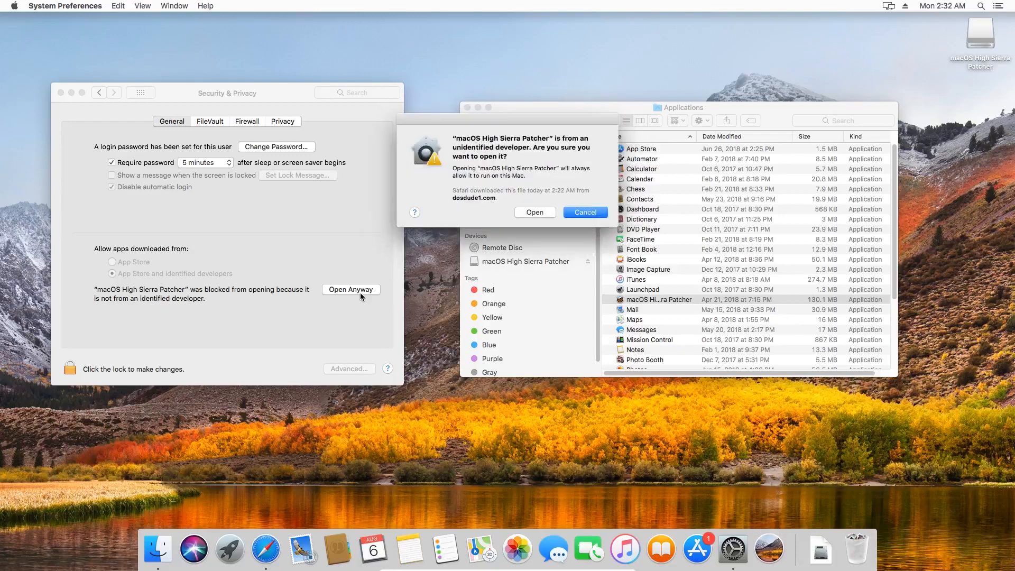
click(525, 214)
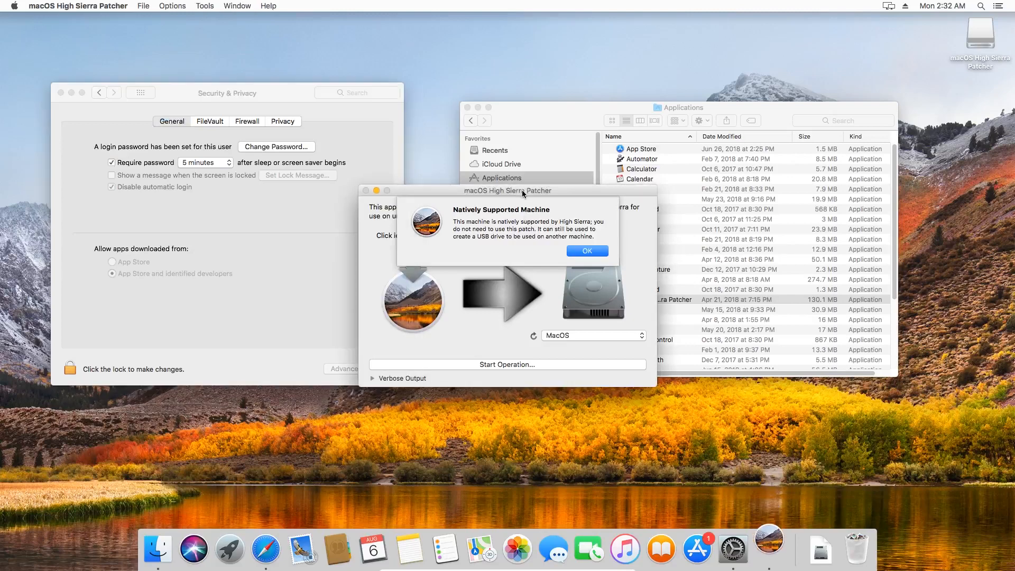
click(585, 251)
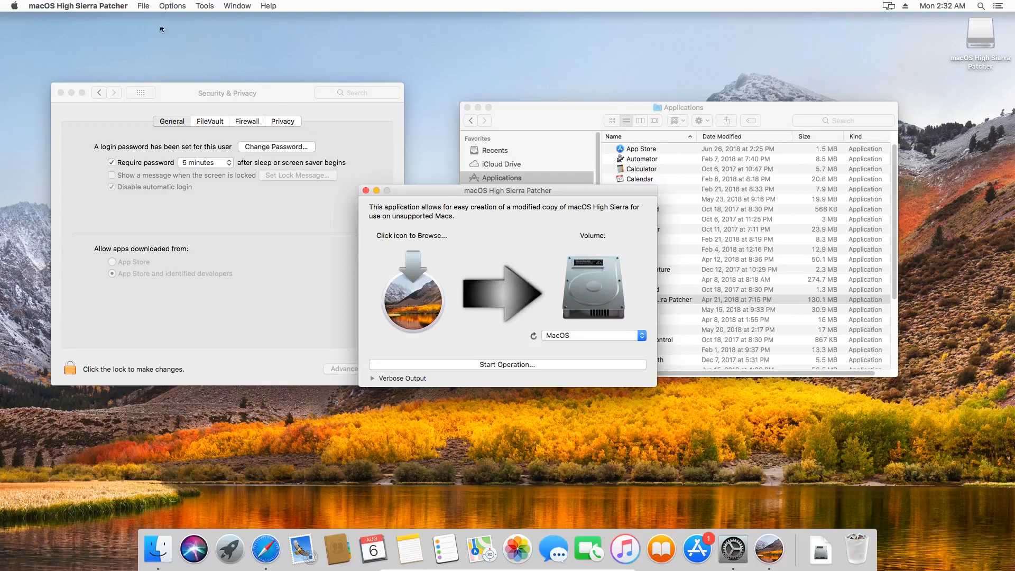
Step: Download macOS High Sierra with the patcher's download tool, choosing the Applications folder as the save location
click(206, 7)
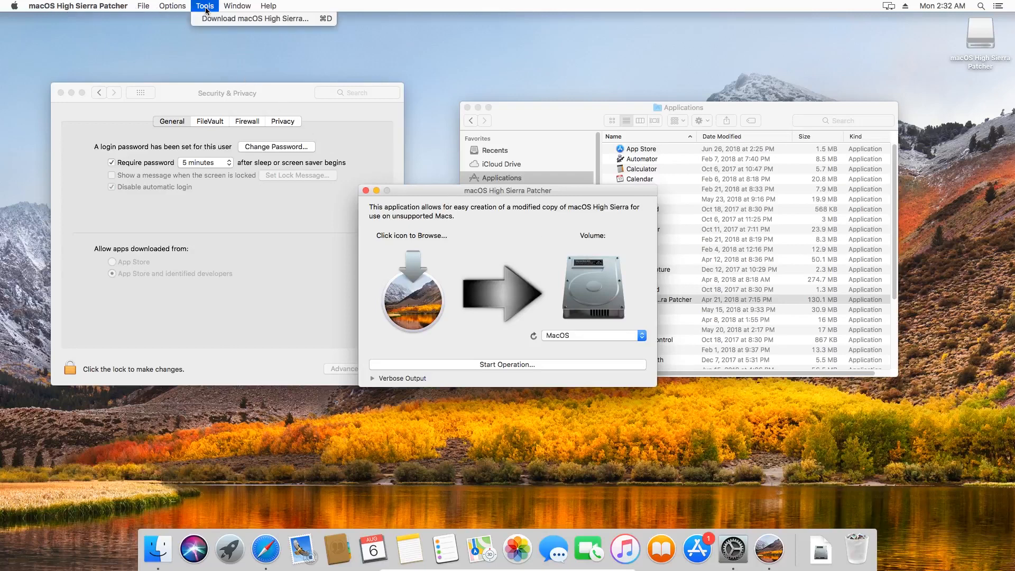
click(223, 19)
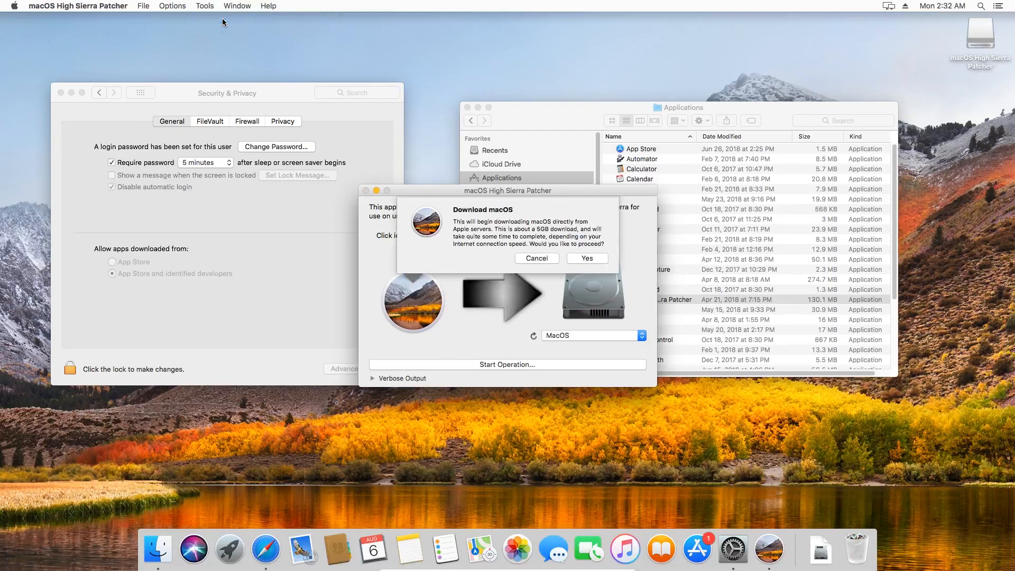
click(586, 258)
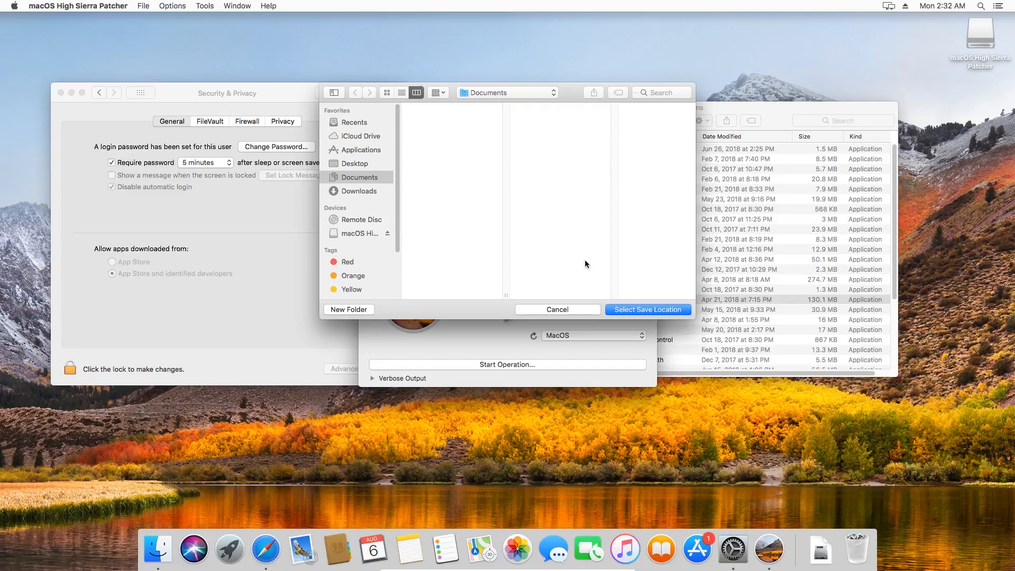
click(369, 151)
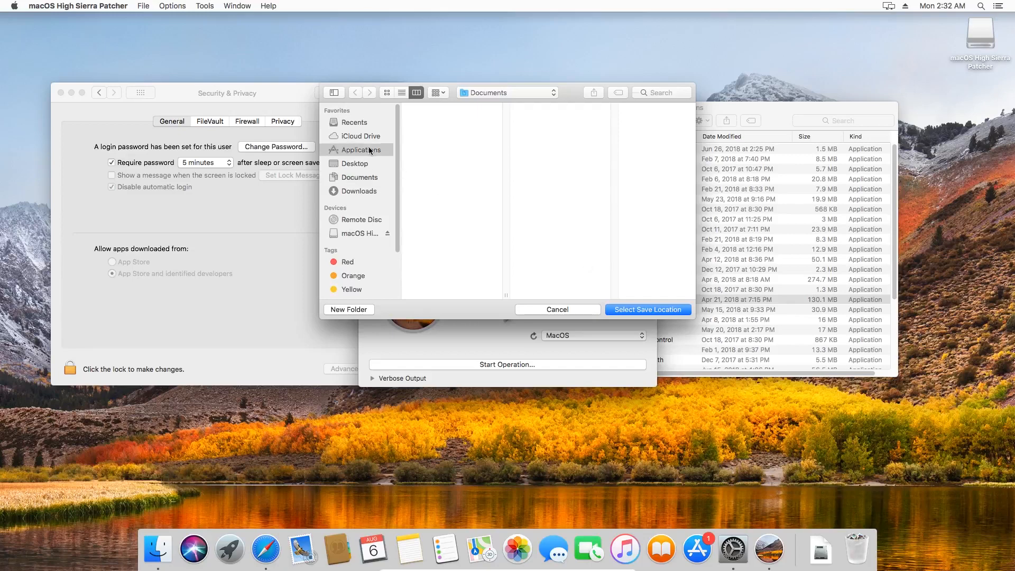
click(651, 314)
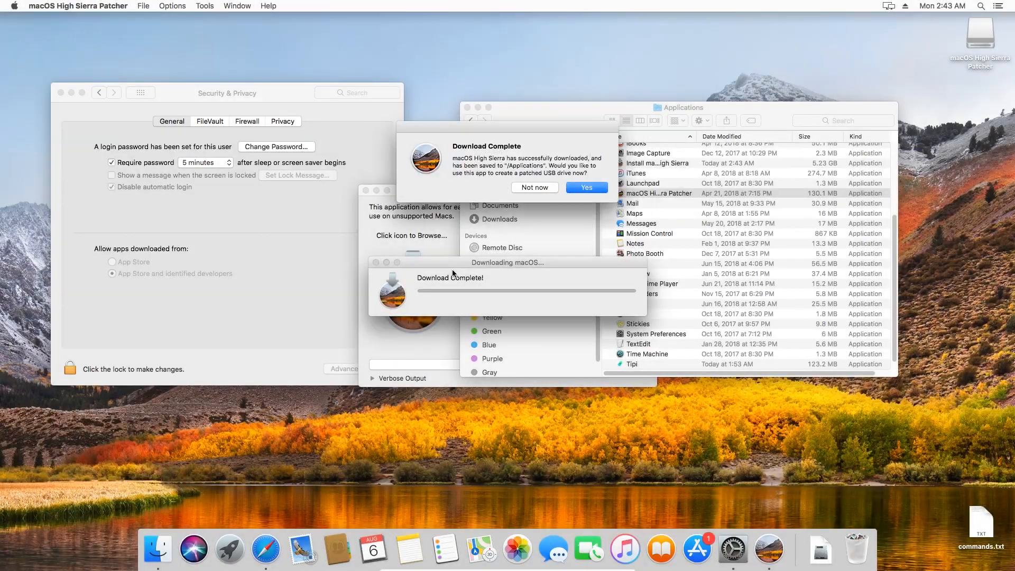
Step: Close the macOS High Sierra Patcher and Security & Privacy windows once the installer download has finished
click(536, 186)
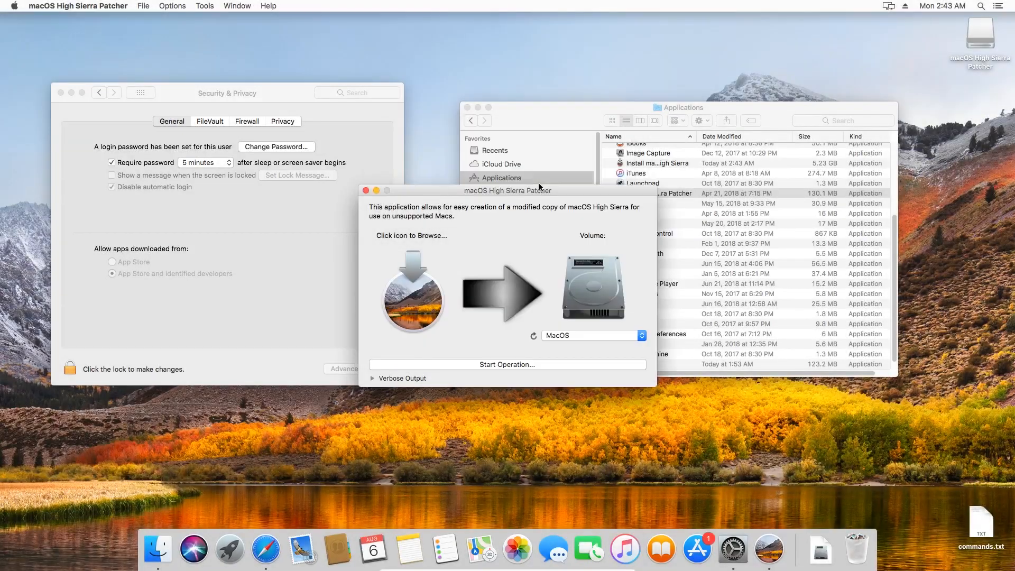
click(367, 190)
click(61, 93)
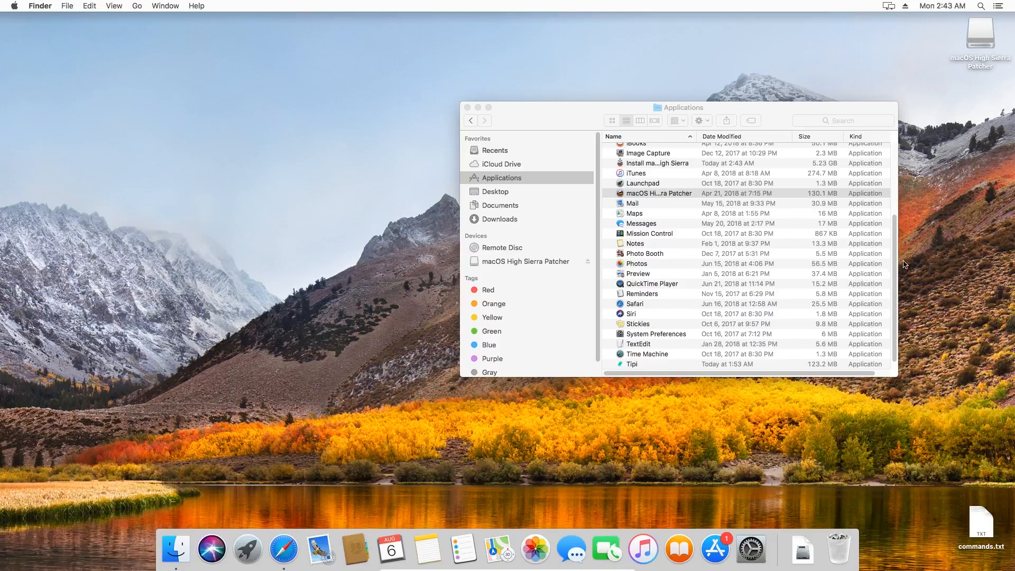
Step: Expand the Utilities folder in Applications, launch Terminal and close the Finder window
scroll(828, 312, down, 1)
click(610, 363)
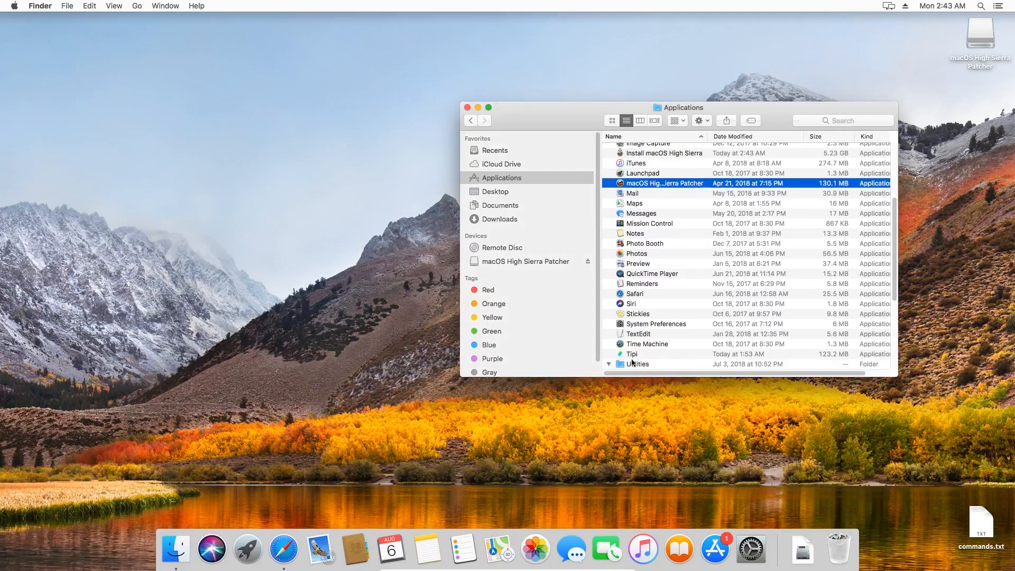
drag(895, 256, 901, 325)
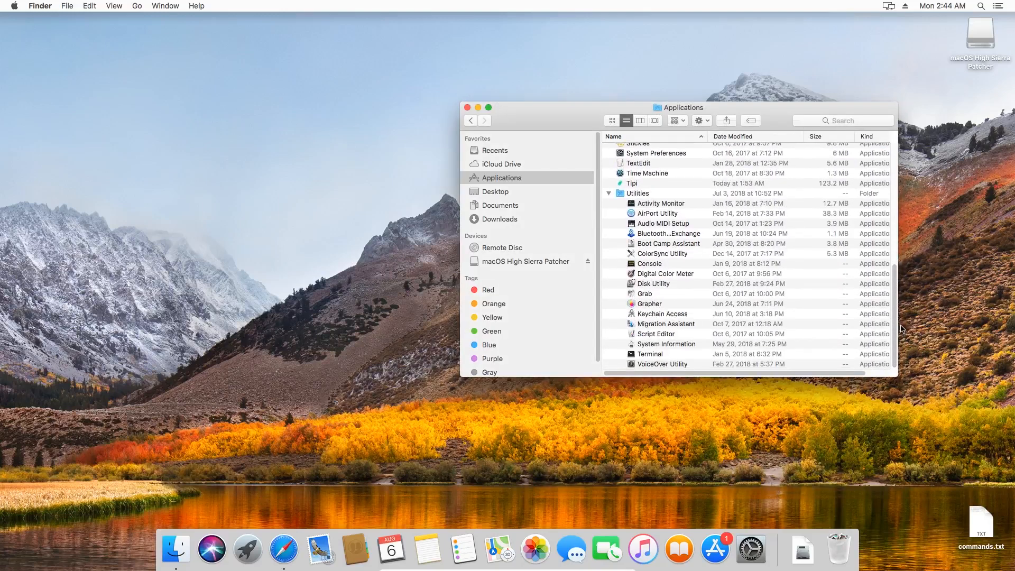
double_click(653, 356)
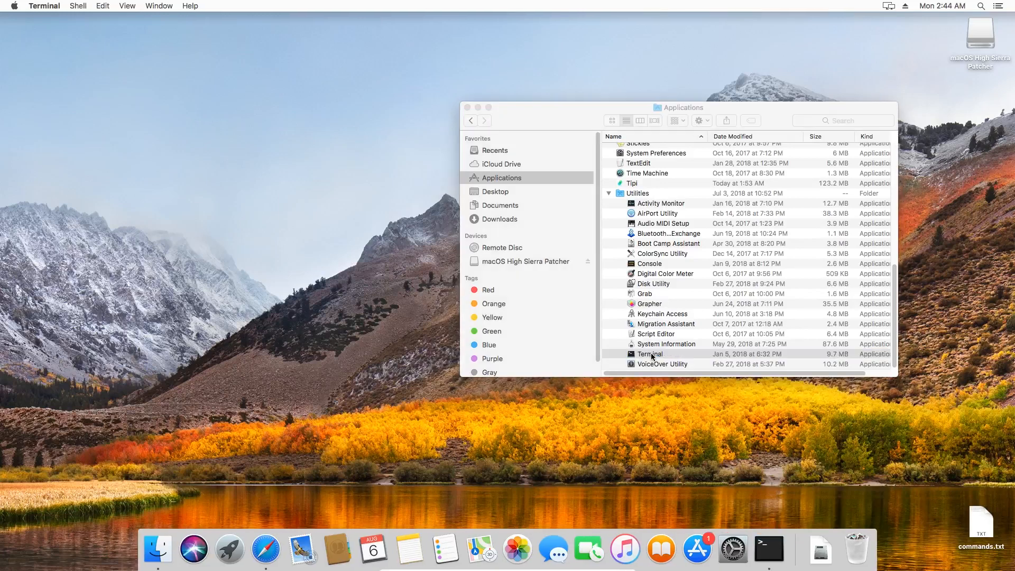
click(468, 108)
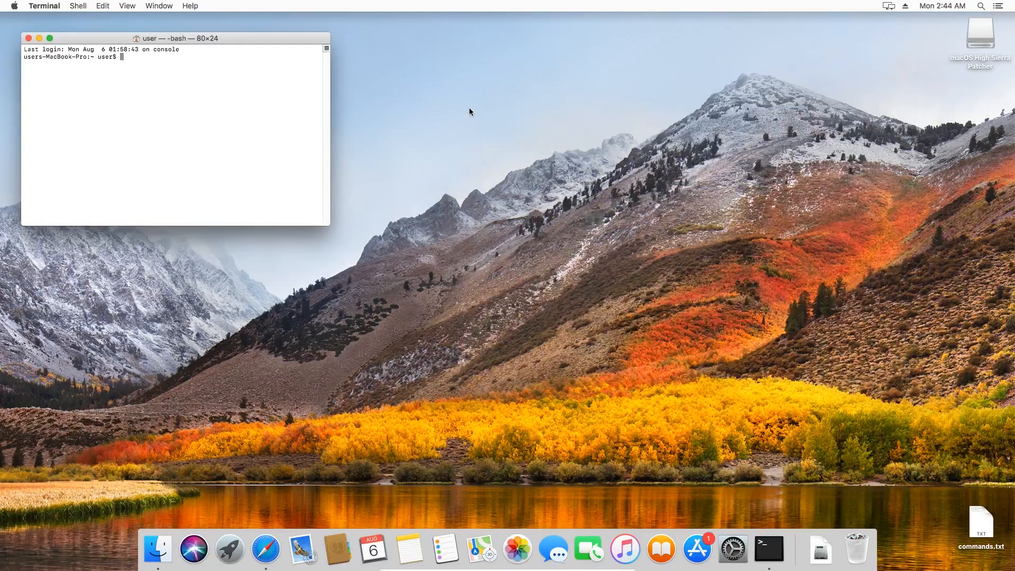
Step: Open commands.txt from the desktop and run its hdiutil create command in Terminal to make the 7316m HFS+J image /tmp/HighSierra.cdr
double_click(980, 529)
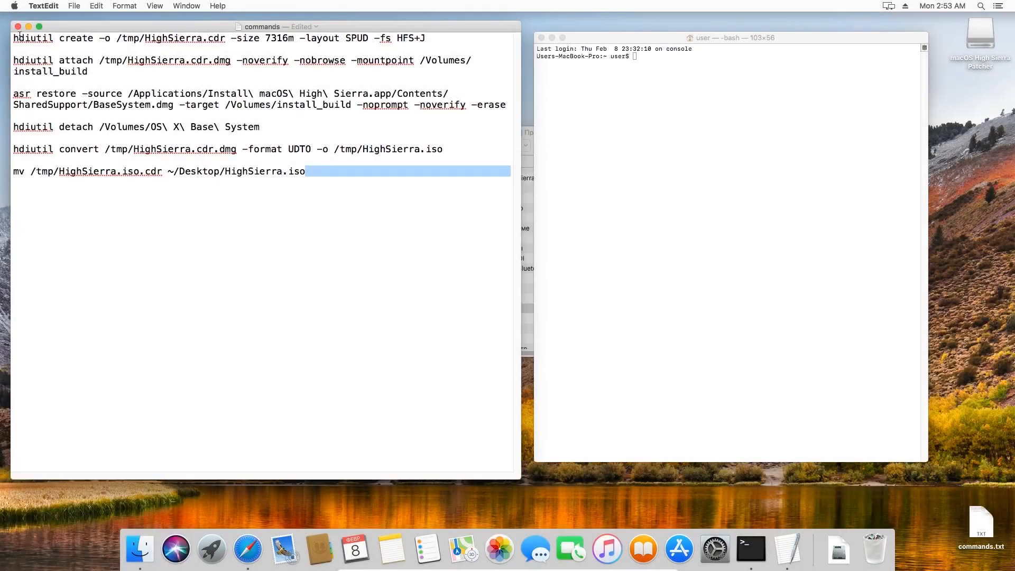
drag(14, 37, 440, 33)
key(super+c)
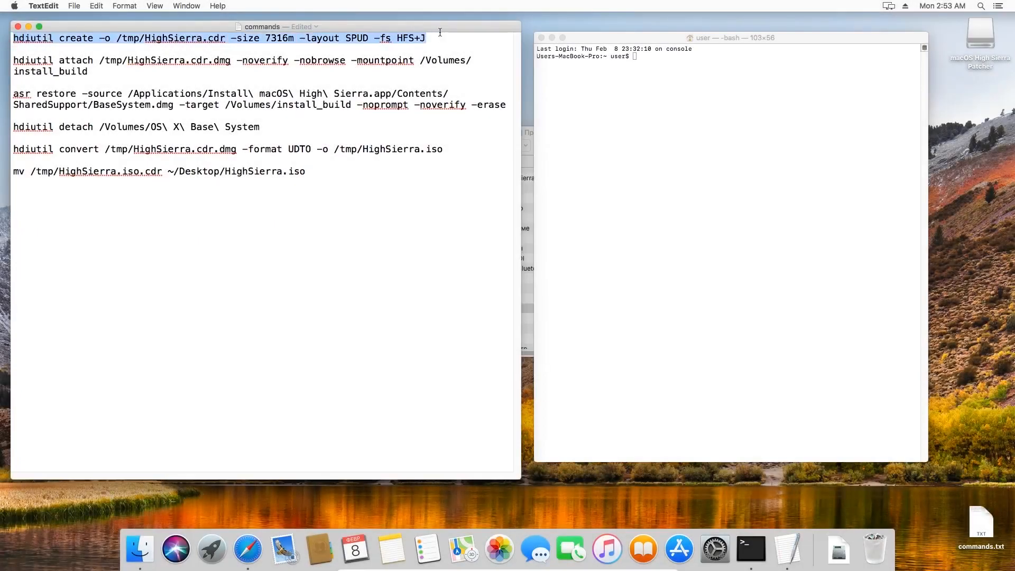
click(643, 59)
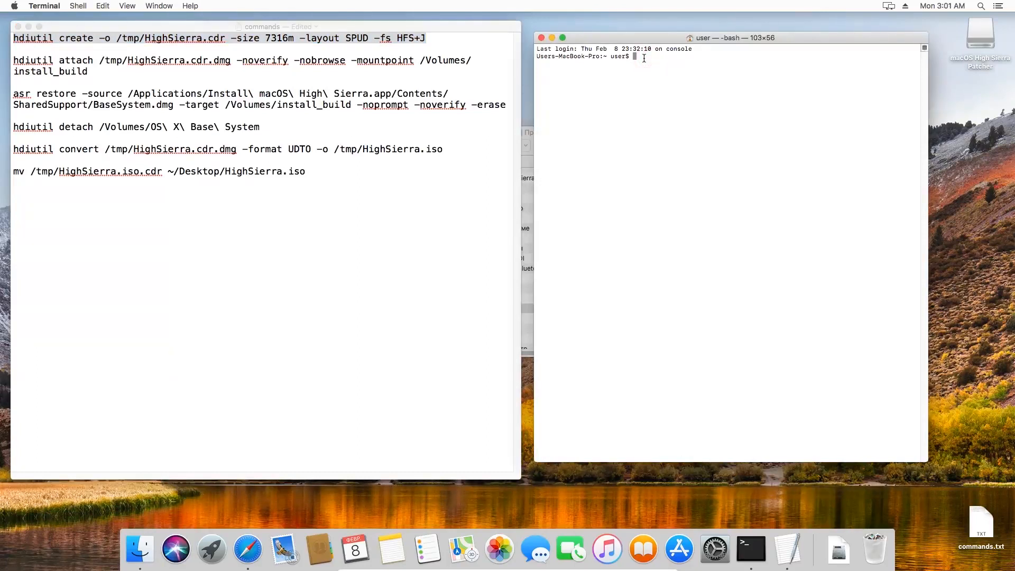
key(super+v)
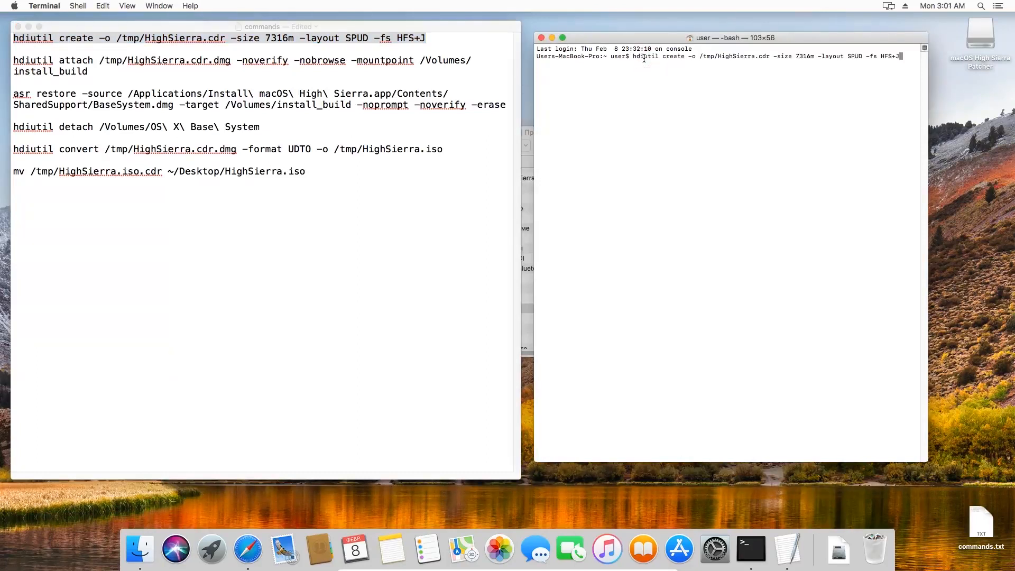
key(Return)
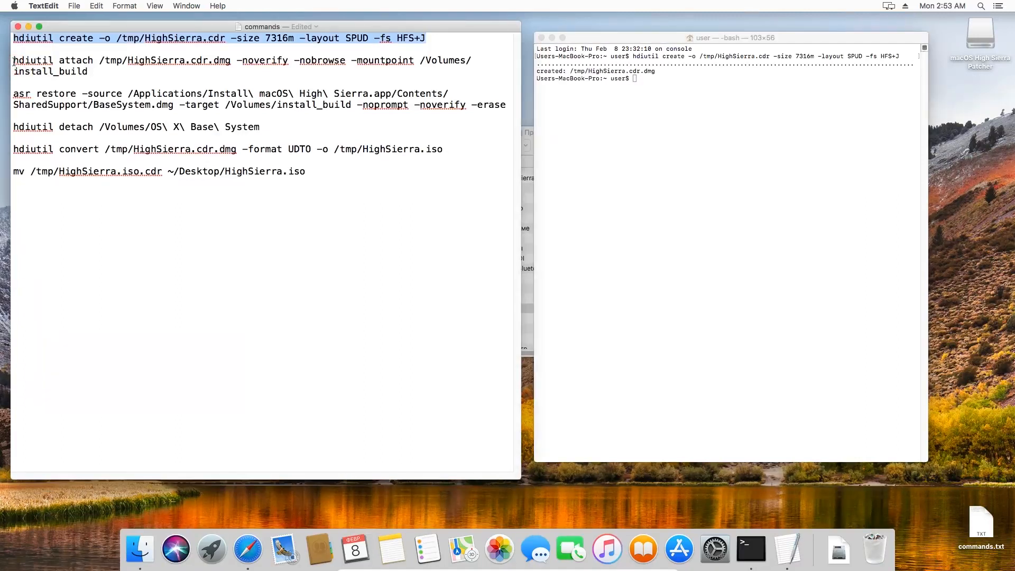
Step: Run the hdiutil attach command from the commands file to mount /tmp/HighSierra.cdr.dmg at /Volumes/install_build with -noverify and -nobrowse
drag(13, 60, 94, 72)
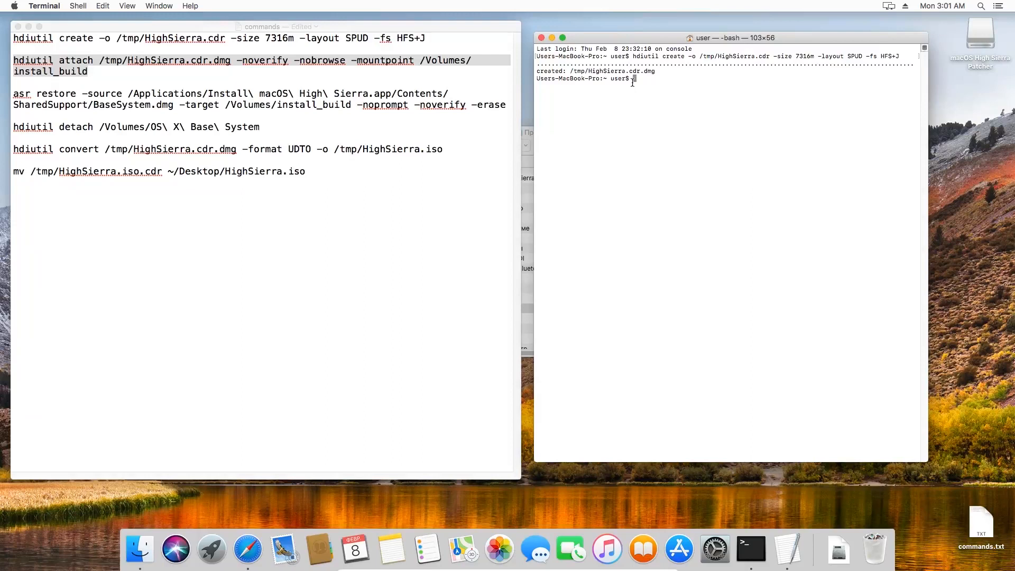
text(hdiutil attach /tmp/HighSierra.cdr.dmg -noverify -nobrowse -mountpoint /Volumes/install_build)
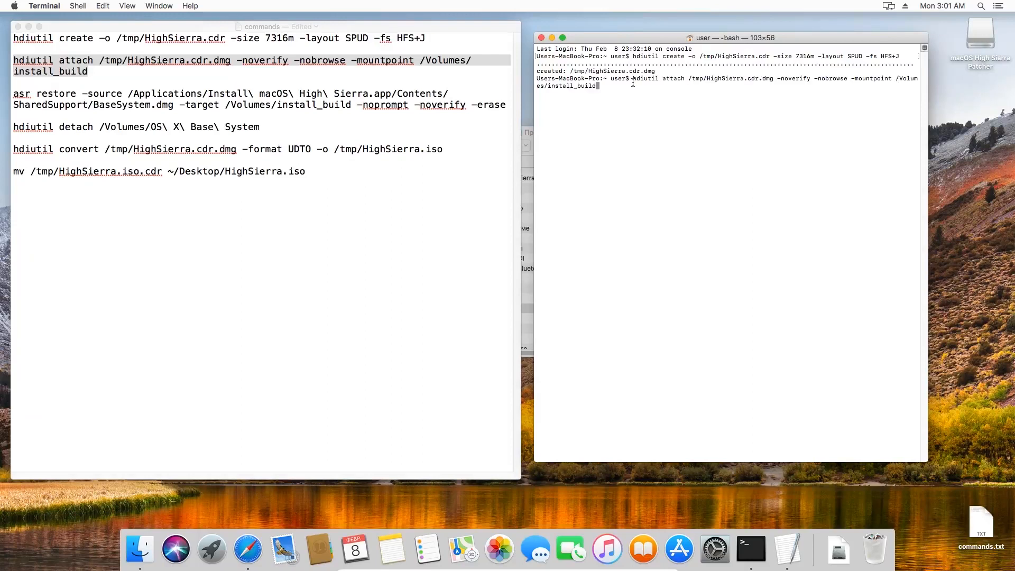
key(Return)
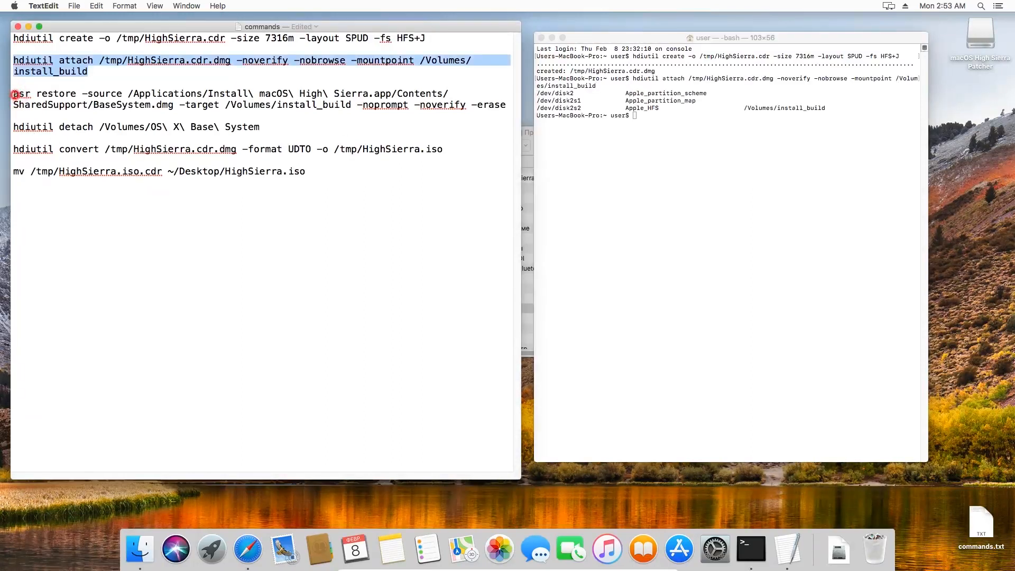
Step: Run the asr restore command from the commands file to restore the installer's BaseSystem.dmg to /Volumes/install_build with -noprompt -noverify -erase
drag(13, 93, 506, 102)
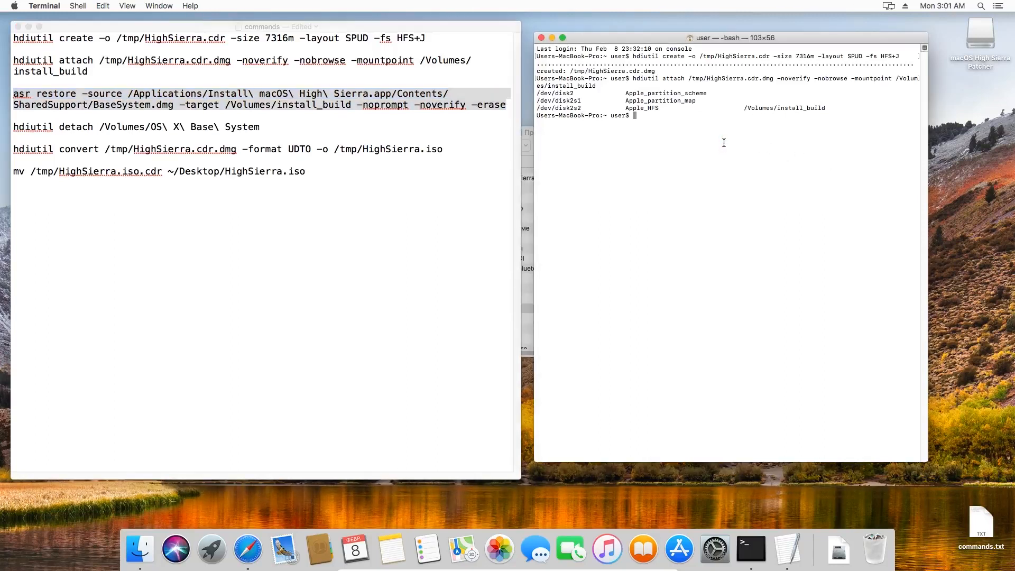
text(asr restore -source /Applications/Install\ macOS\ High\ Sierra.app/Contents/SharedSupport/BaseSystem.dmg -target /Volumes/install_build -noprompt -noverify -erase)
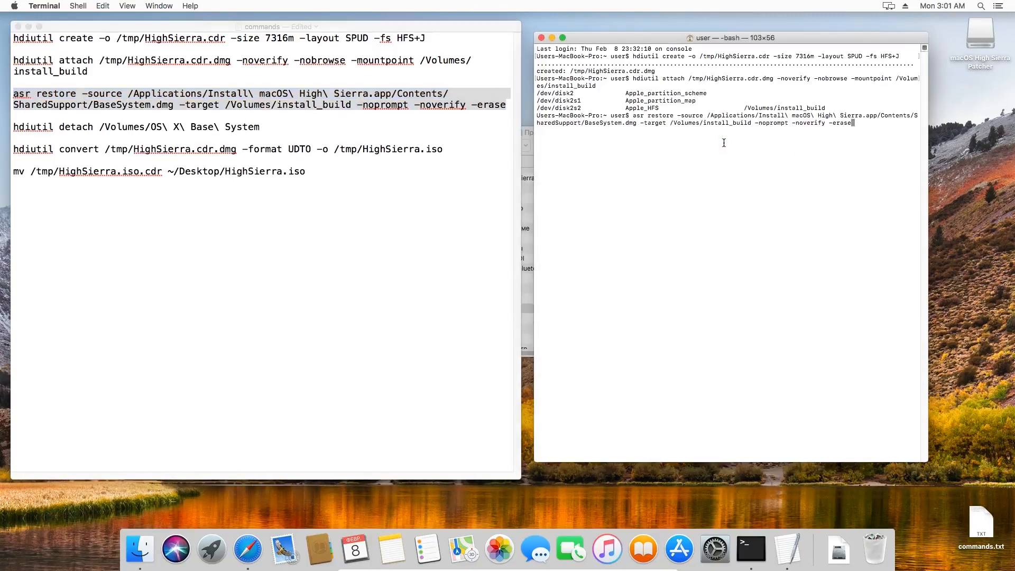
key(Return)
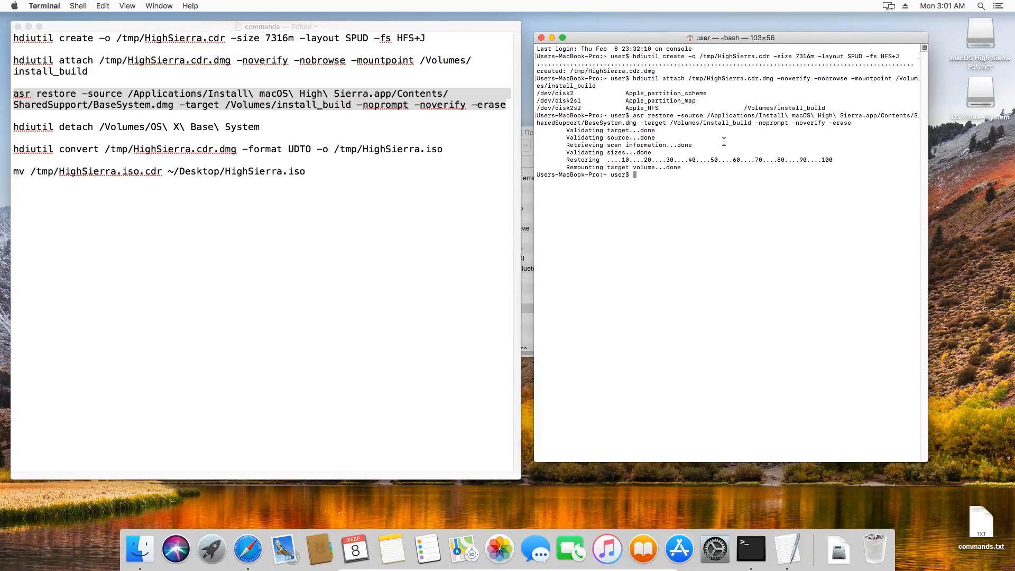
Step: Detach the /Volumes/OS X Base System volume in Terminal with the hdiutil detach command from the commands file
drag(15, 126, 263, 126)
key(super+c)
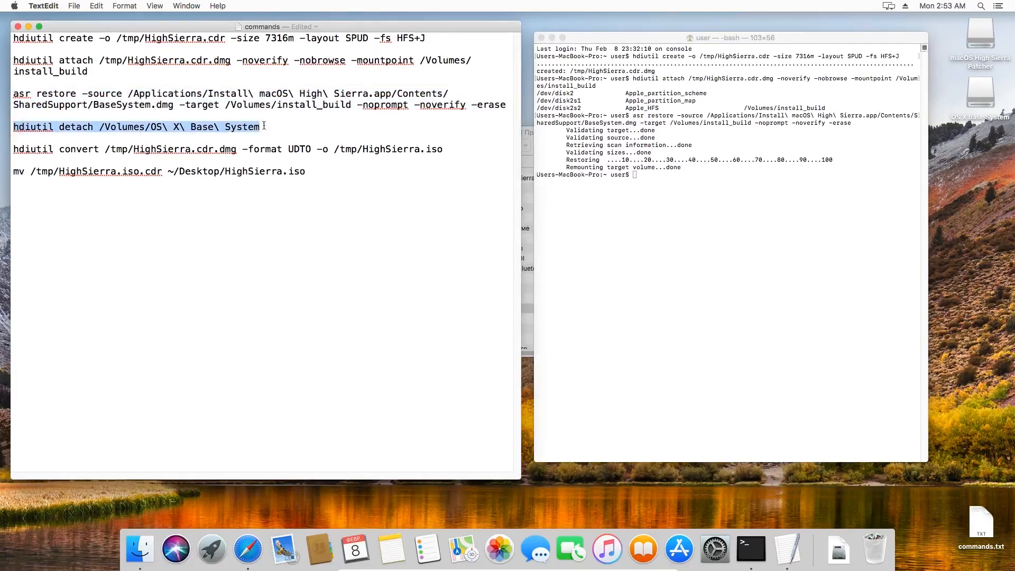
click(682, 181)
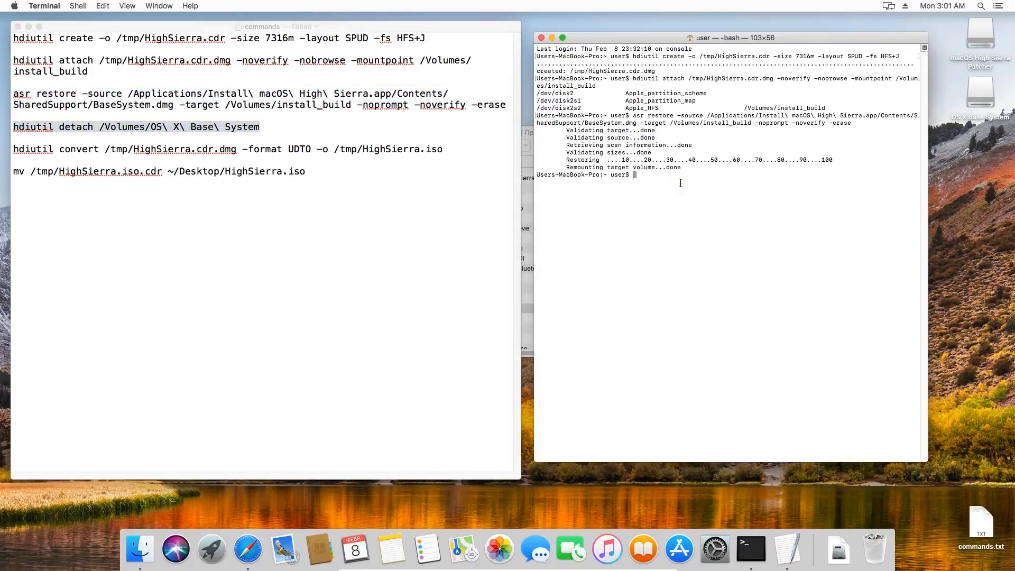
key(super+v)
key(Return)
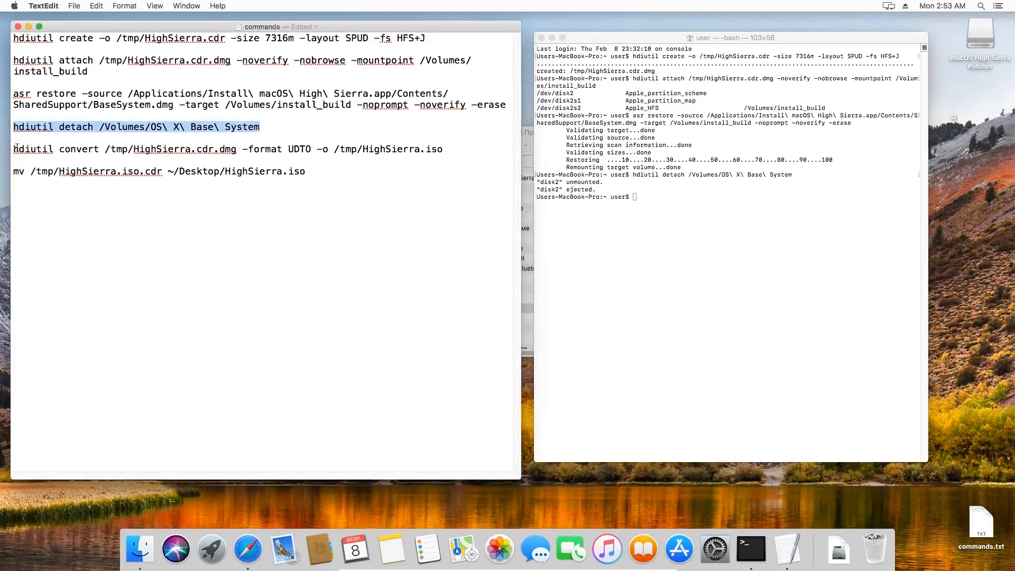
Step: Convert /tmp/HighSierra.cdr.dmg to UDTO format as /tmp/HighSierra.iso with the hdiutil convert command from the commands file
drag(13, 149, 463, 149)
key(super+c)
click(675, 211)
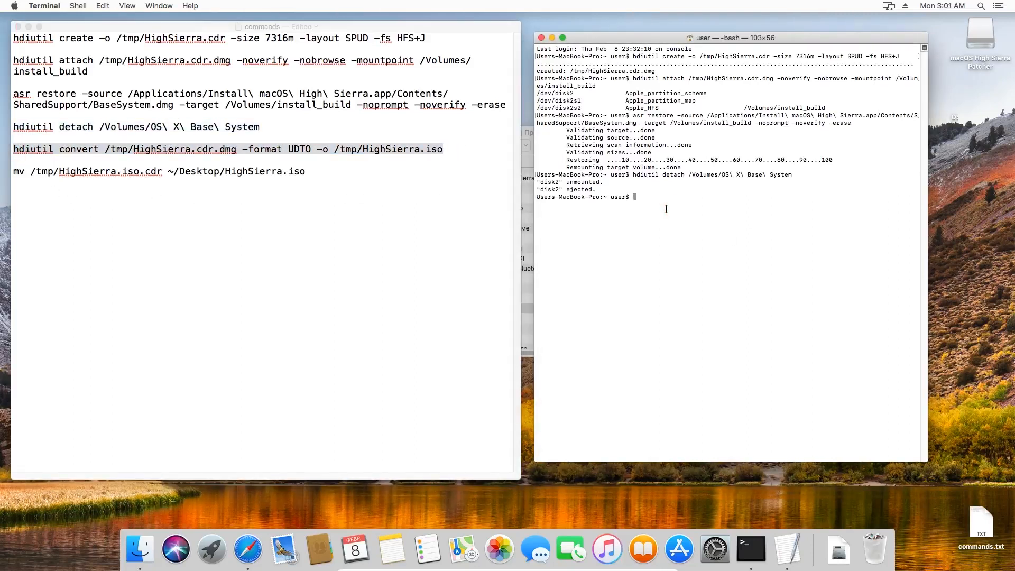
key(super+v)
key(Return)
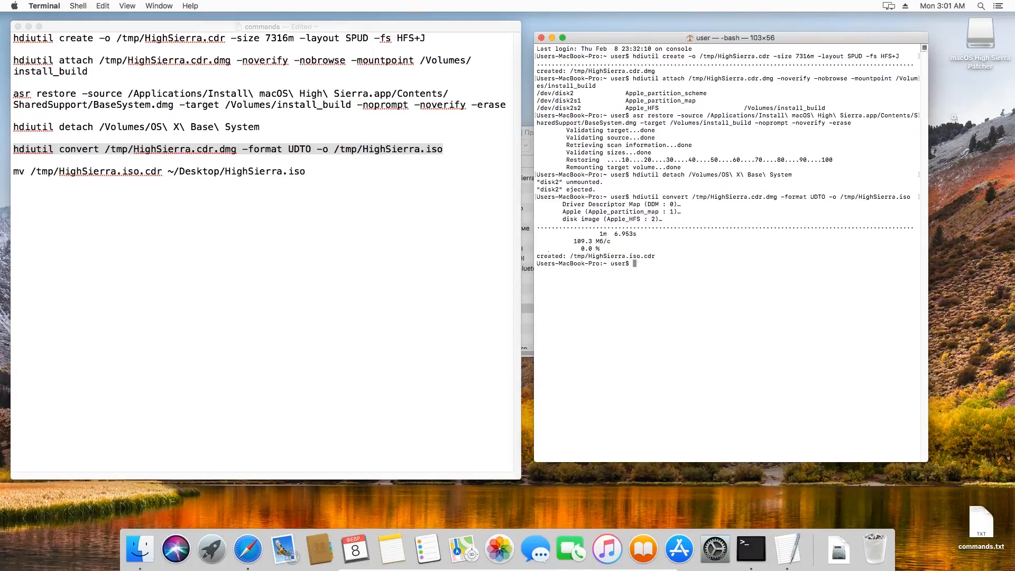
Step: Move /tmp/HighSierra.iso.cdr to ~/Desktop/HighSierra.iso with the mv command, and copy the ISO onto the USB drive
drag(14, 170, 178, 173)
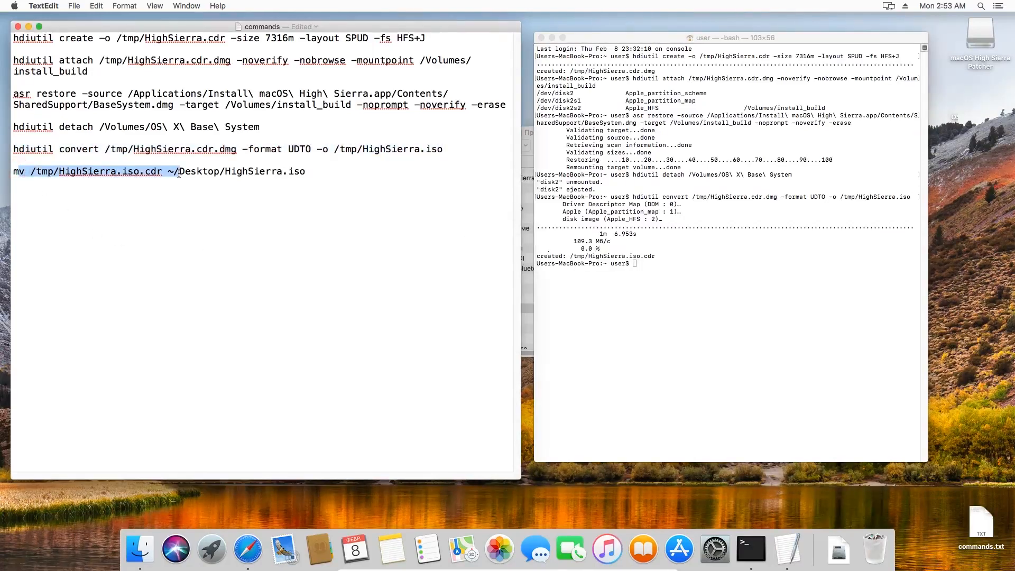
drag(14, 172, 306, 172)
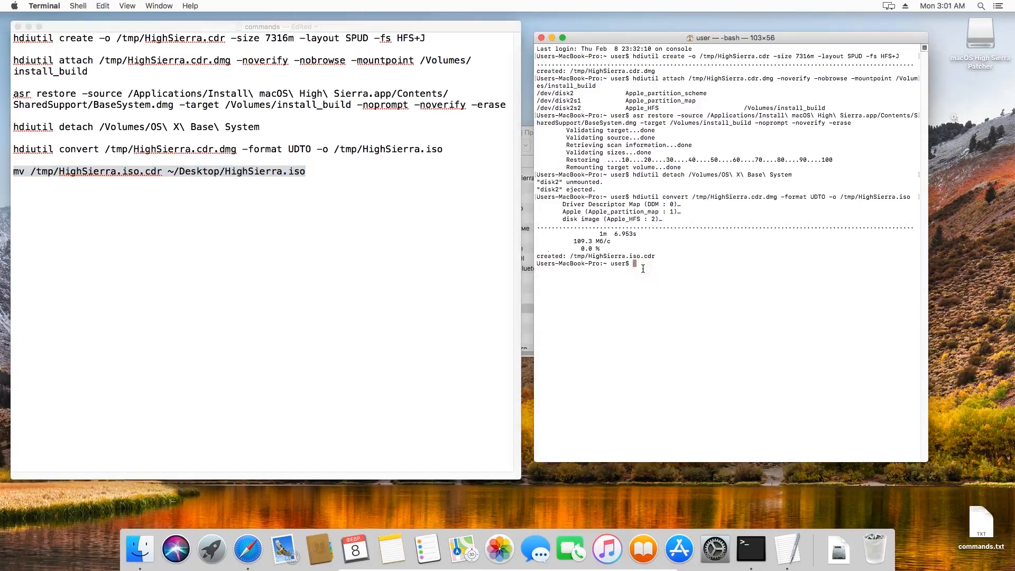
text(mv /tmp/HighSierra.iso.cdr ~/Desktop/HighSierra.iso)
key(Return)
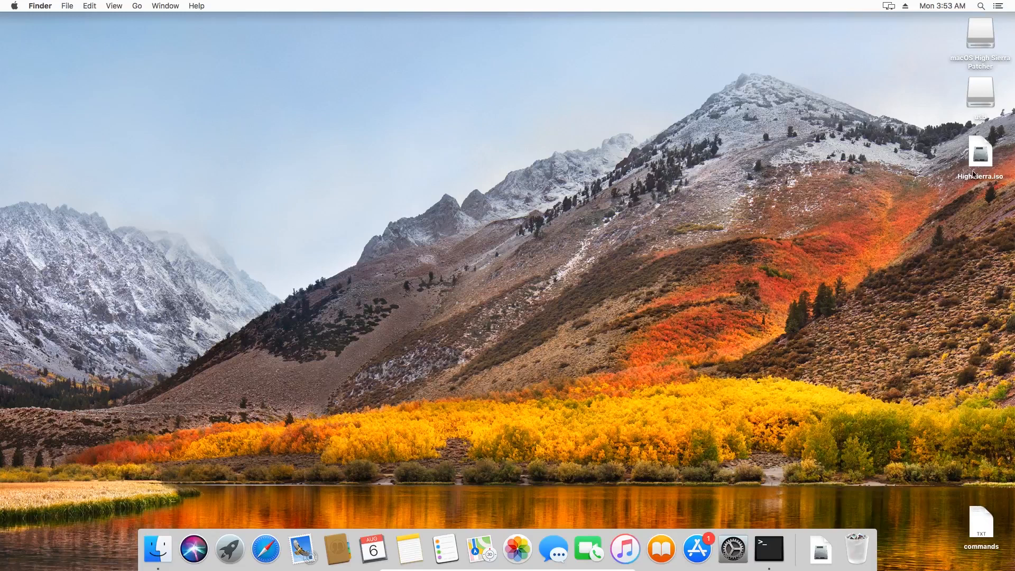
drag(980, 158, 979, 106)
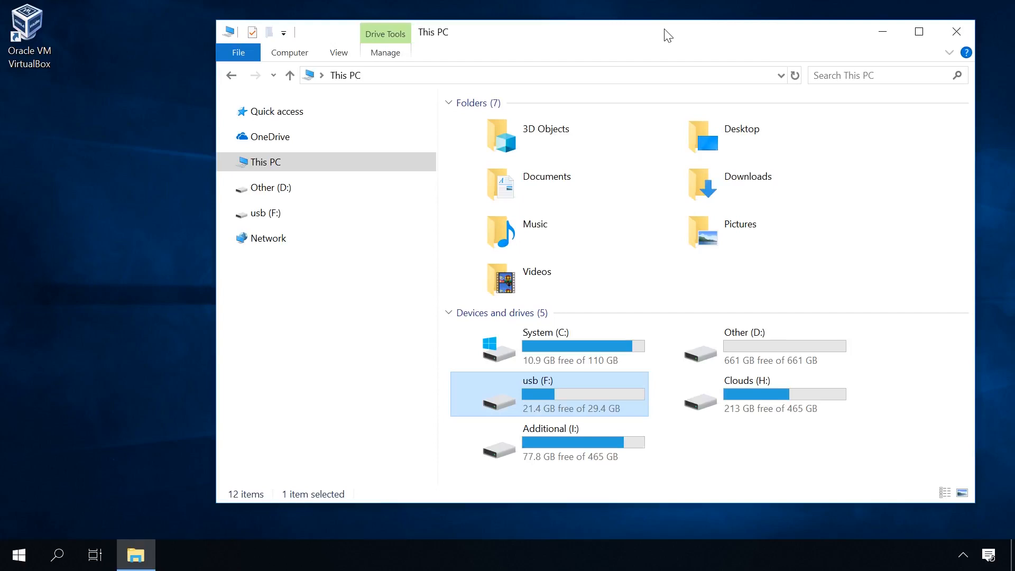
Step: On Windows, check the properties of the usb (F:) drive and copy HighSierra.iso from it to the desktop
right_click(569, 382)
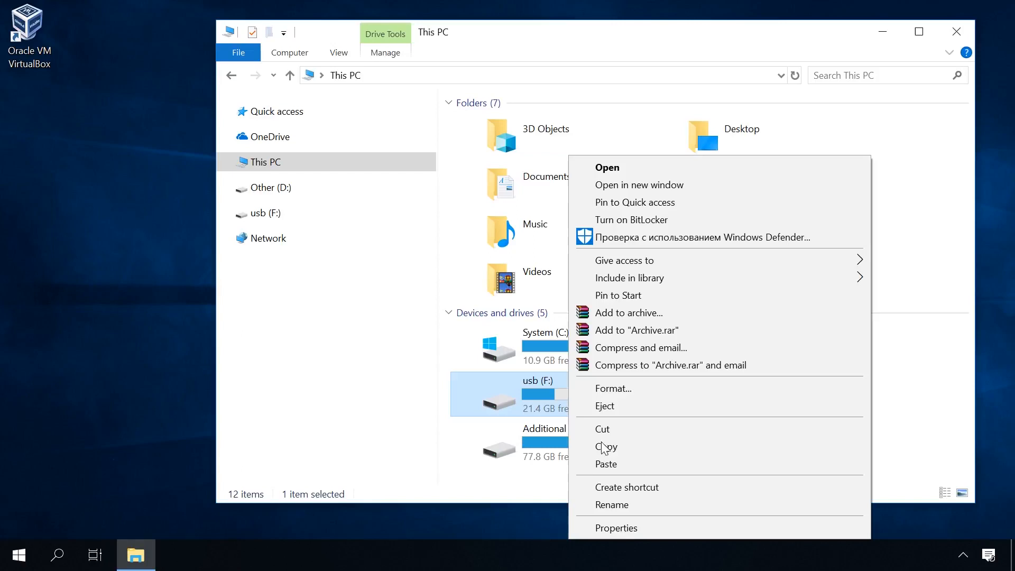
click(628, 529)
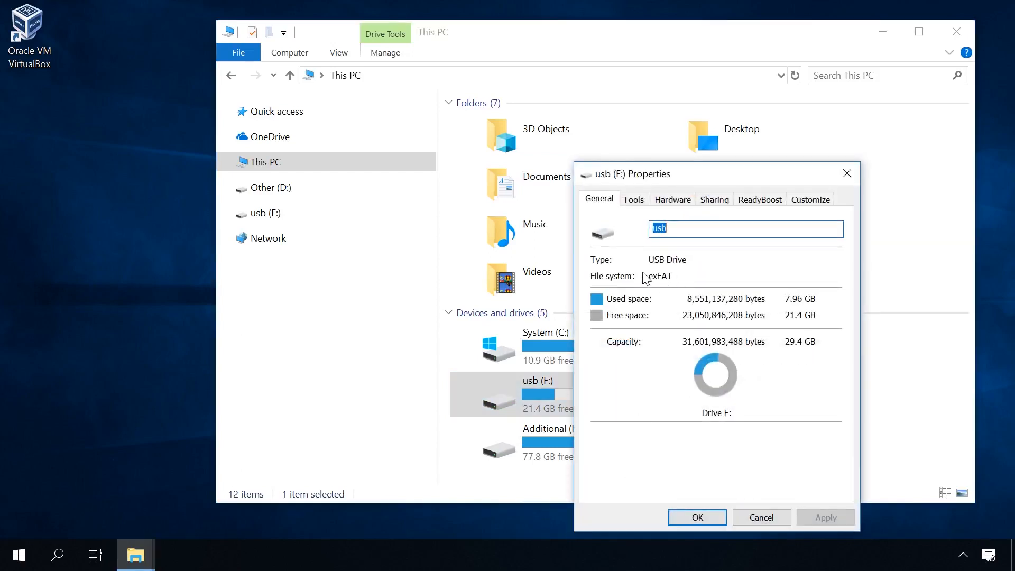
click(848, 176)
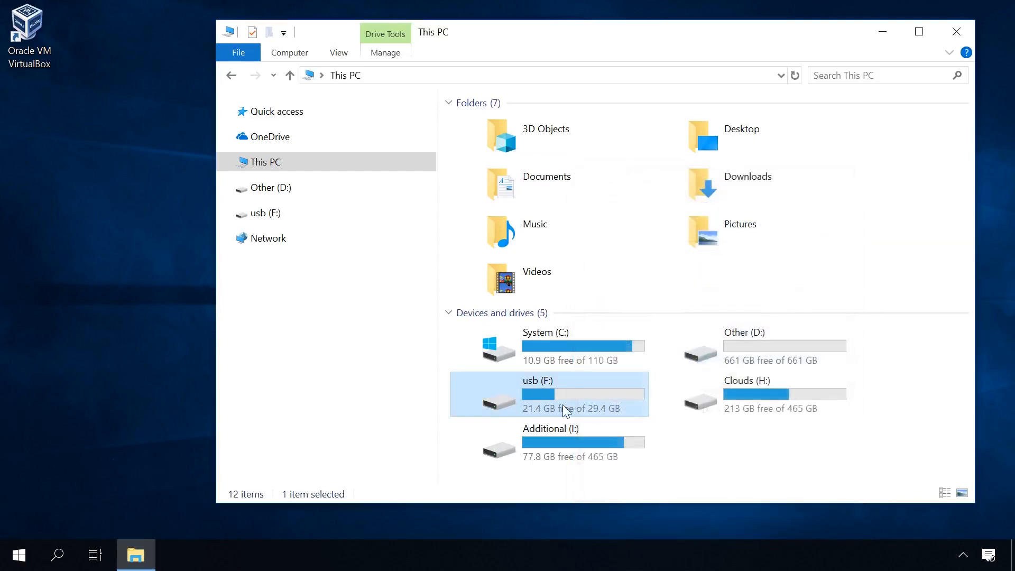
double_click(536, 385)
click(499, 126)
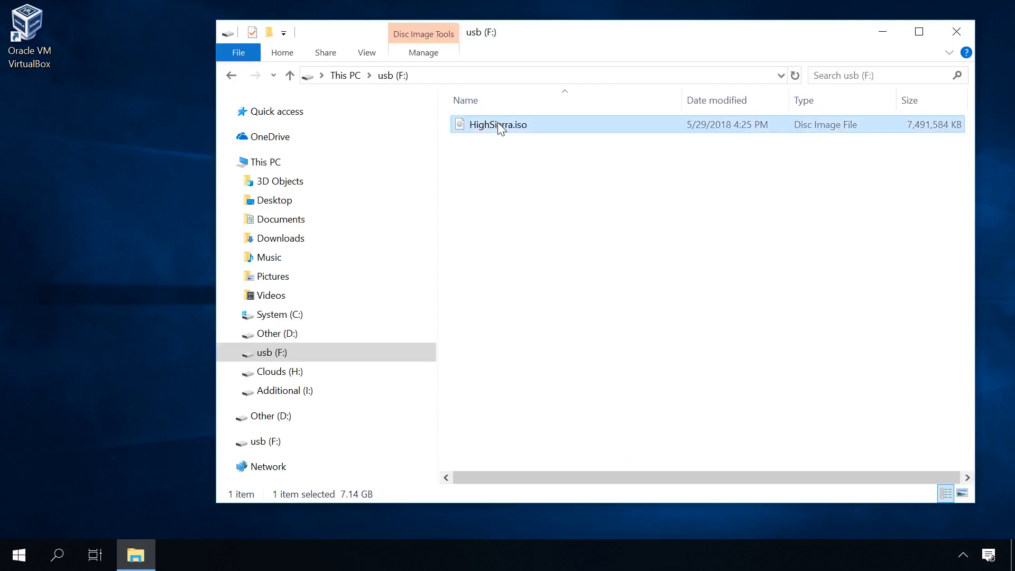
drag(501, 129, 68, 179)
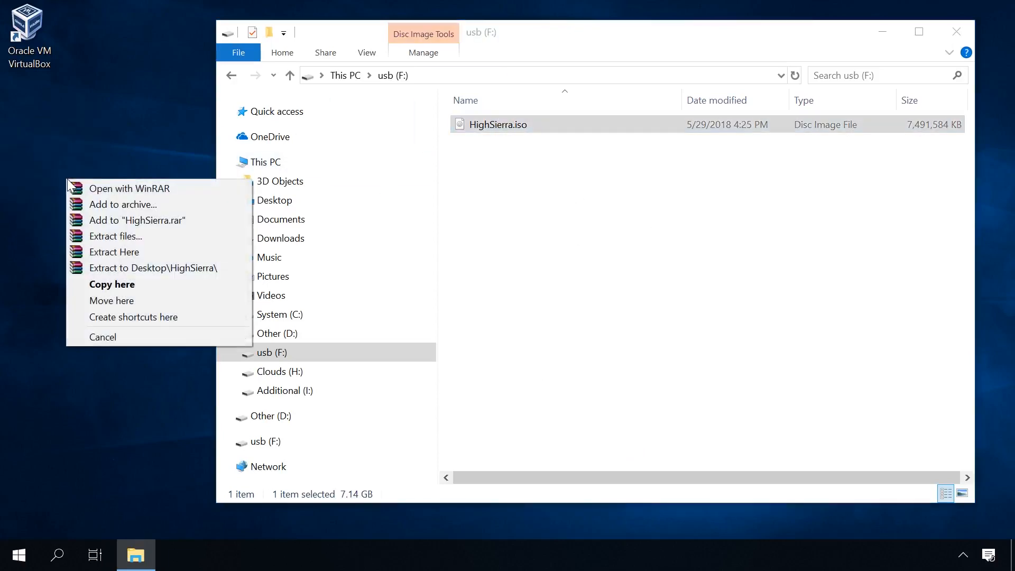
click(117, 285)
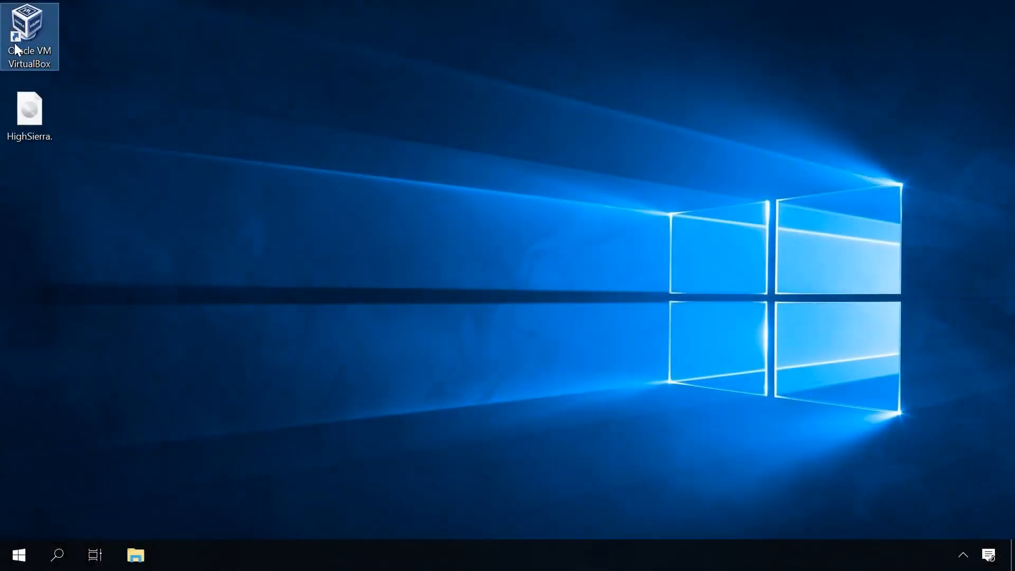
Step: Launch Oracle VM VirtualBox and start creating a new virtual machine in Expert Mode
double_click(17, 50)
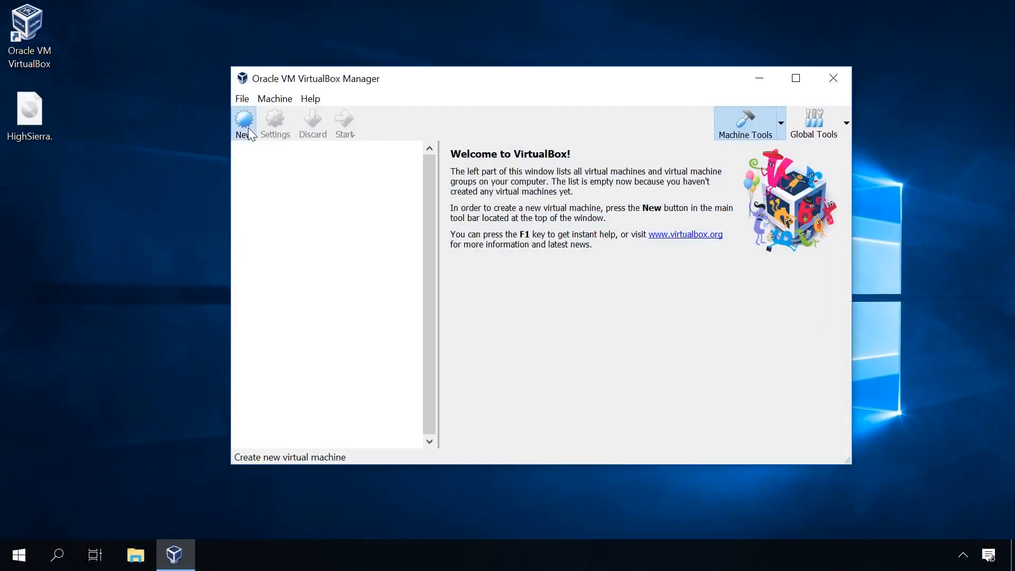
click(244, 124)
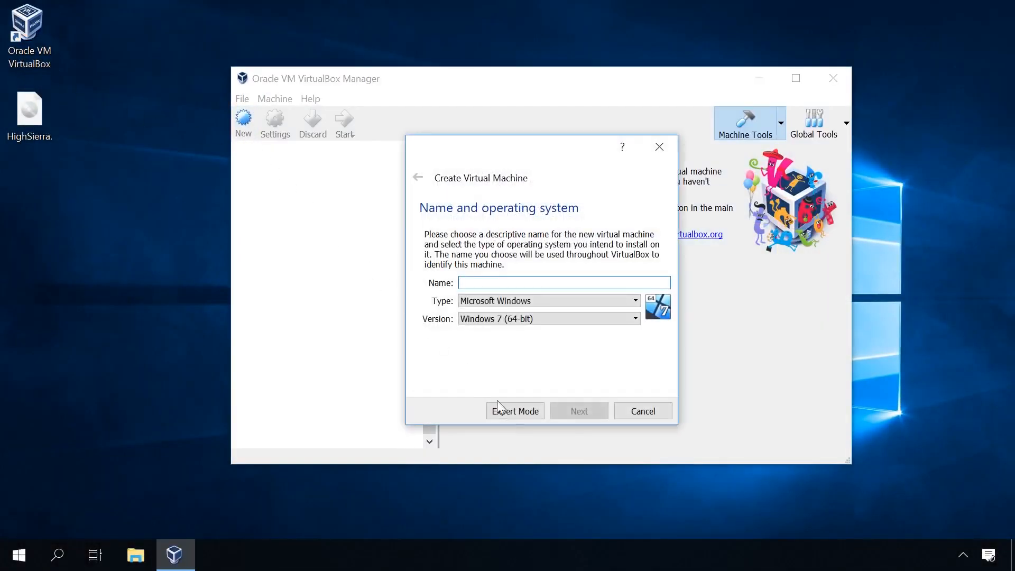
click(512, 411)
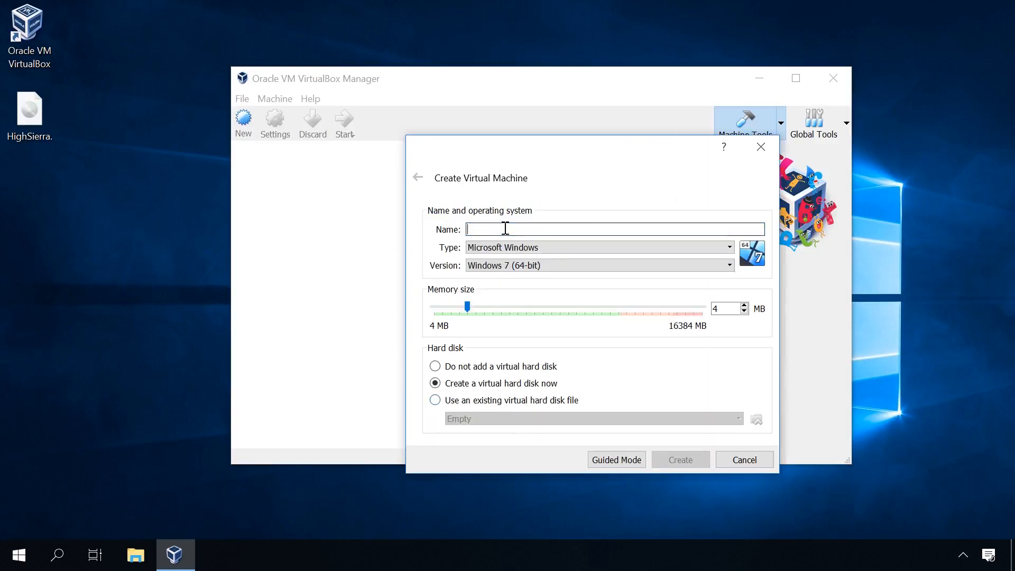
Step: Name the virtual machine MacOS, with type Mac OS X and version macOS 10.13 High Sierra (64-bit)
text(Mac)
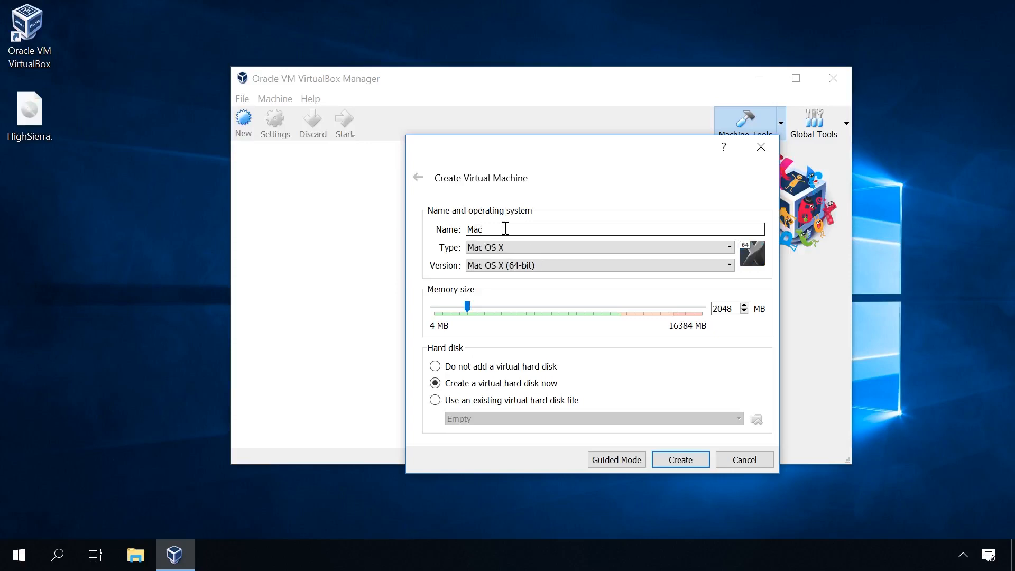
text(OS)
click(515, 247)
click(515, 246)
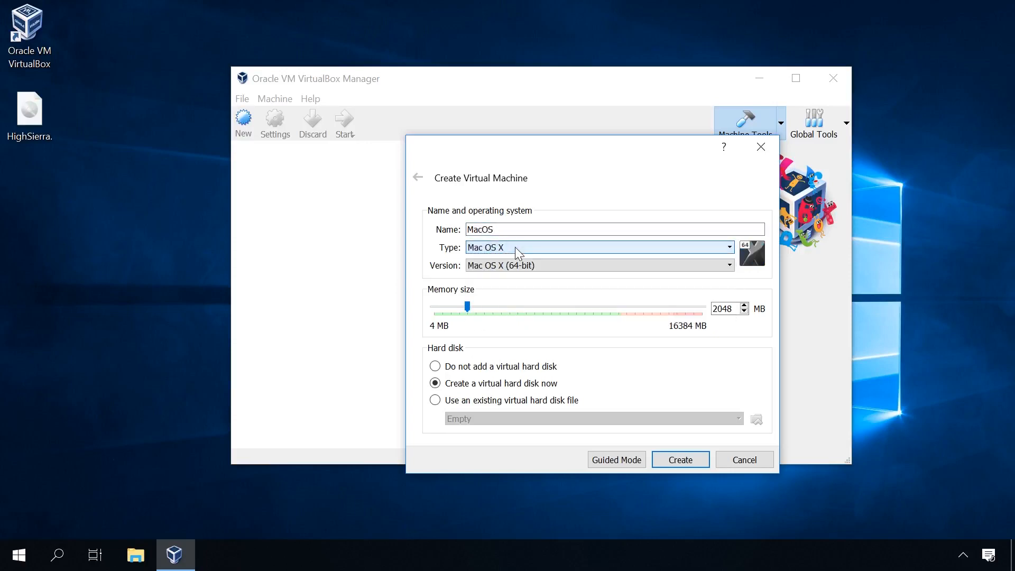
click(533, 266)
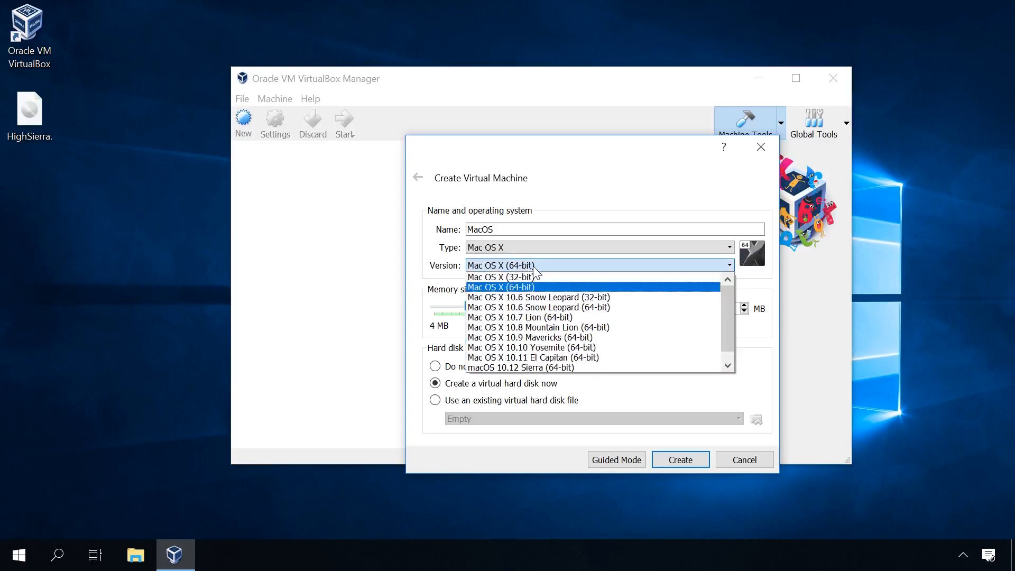
scroll(536, 328, down, 1)
click(534, 367)
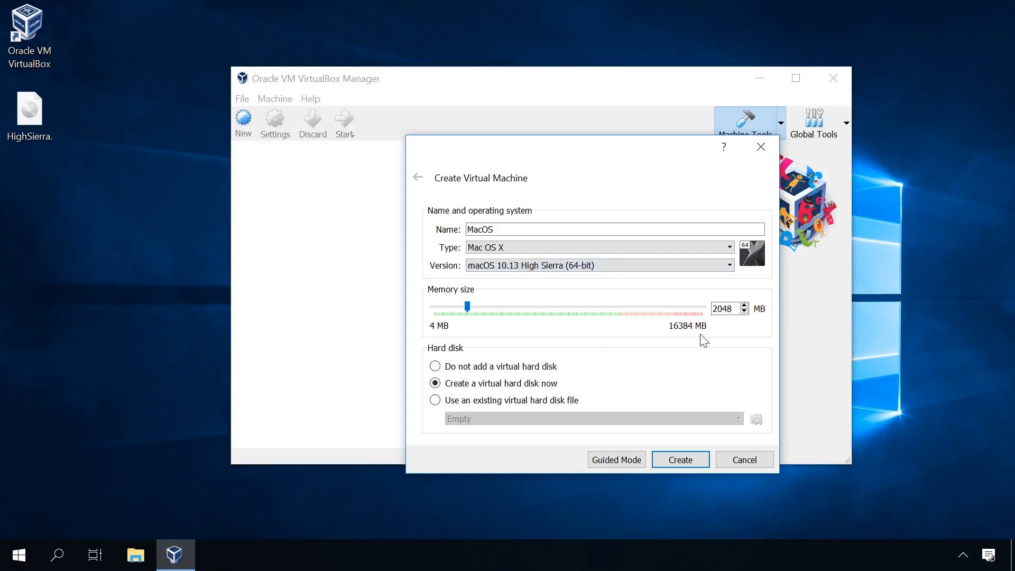
Step: Set the virtual machine's memory to 4096 MB and proceed to creating its virtual hard disk
double_click(721, 309)
text(4096)
click(662, 460)
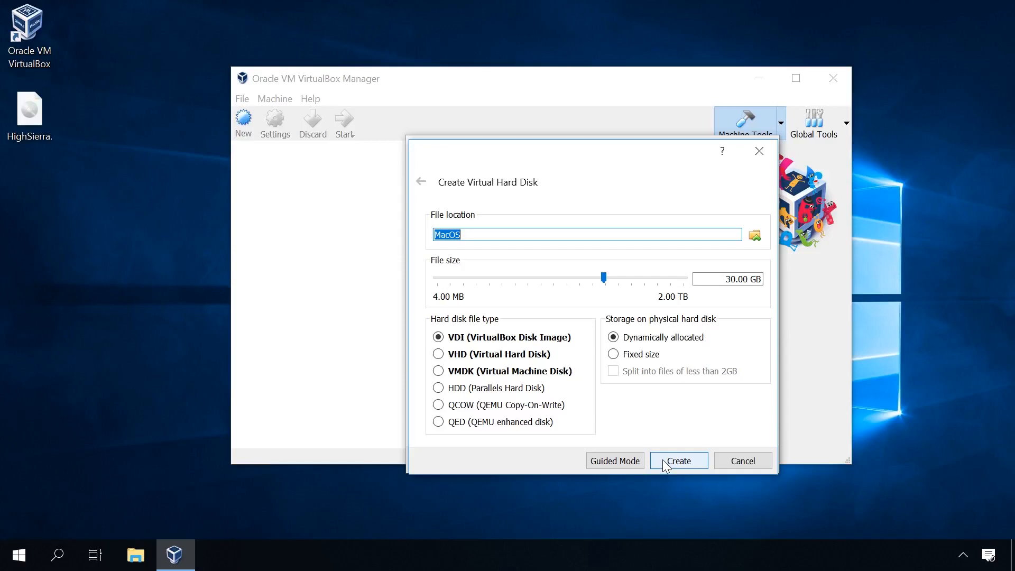
Step: Create the MacOS virtual hard disk as a dynamically allocated 30.00 GB VDI (VirtualBox Disk Image)
click(480, 342)
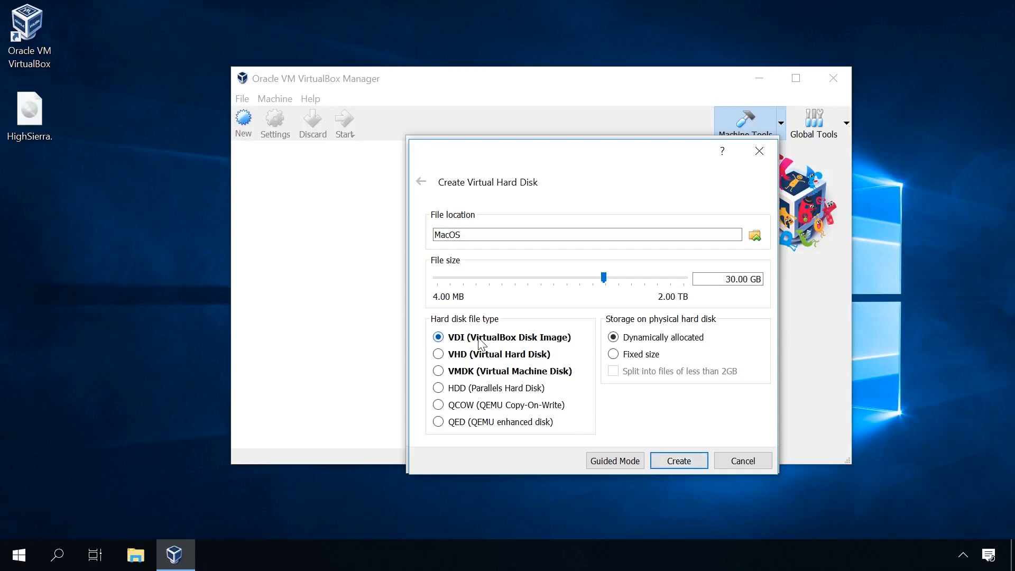
click(714, 281)
click(683, 461)
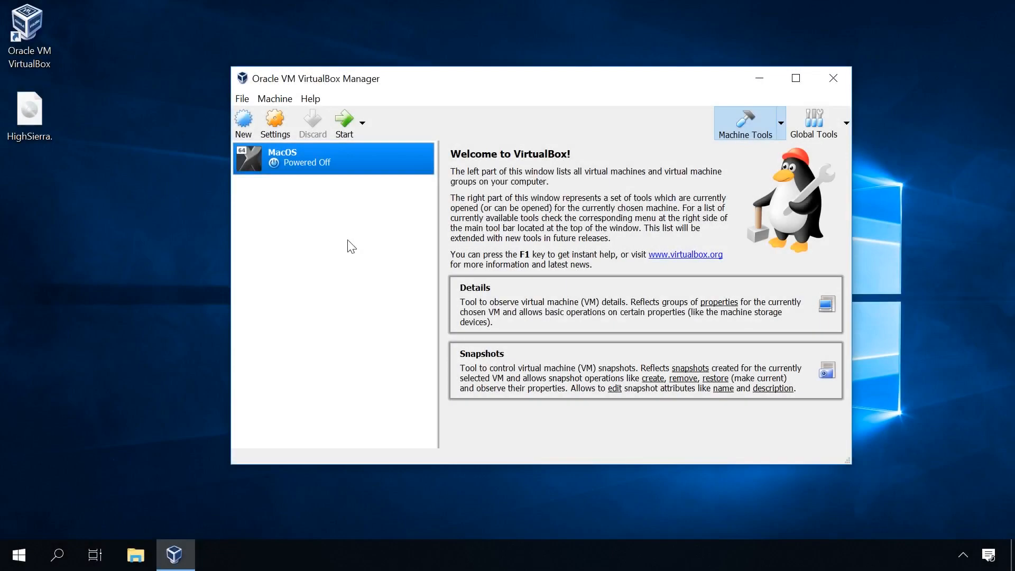
Step: Open the MacOS virtual machine's settings and review its General options, including the advanced, description and disk encryption pages
right_click(332, 154)
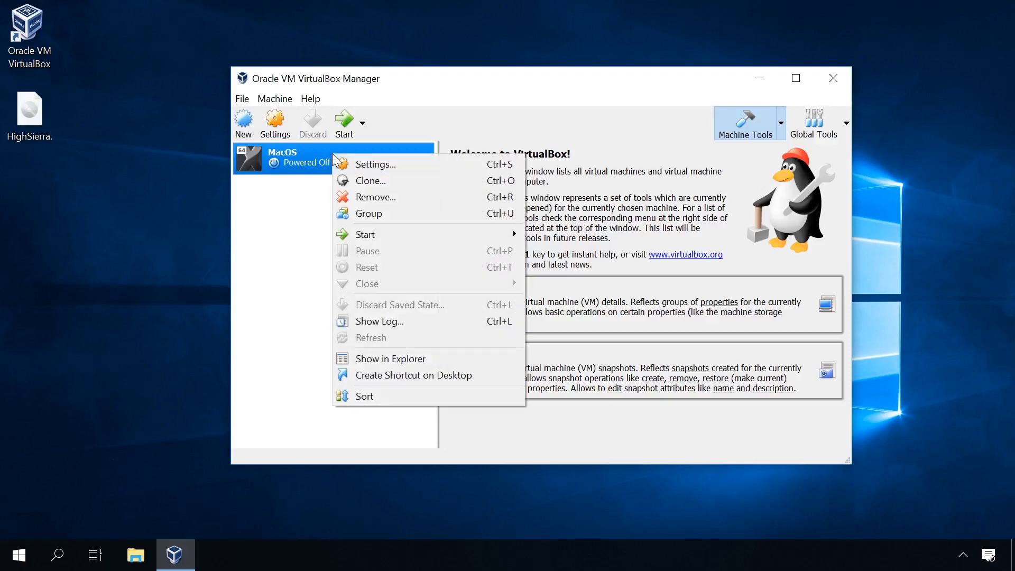
click(372, 164)
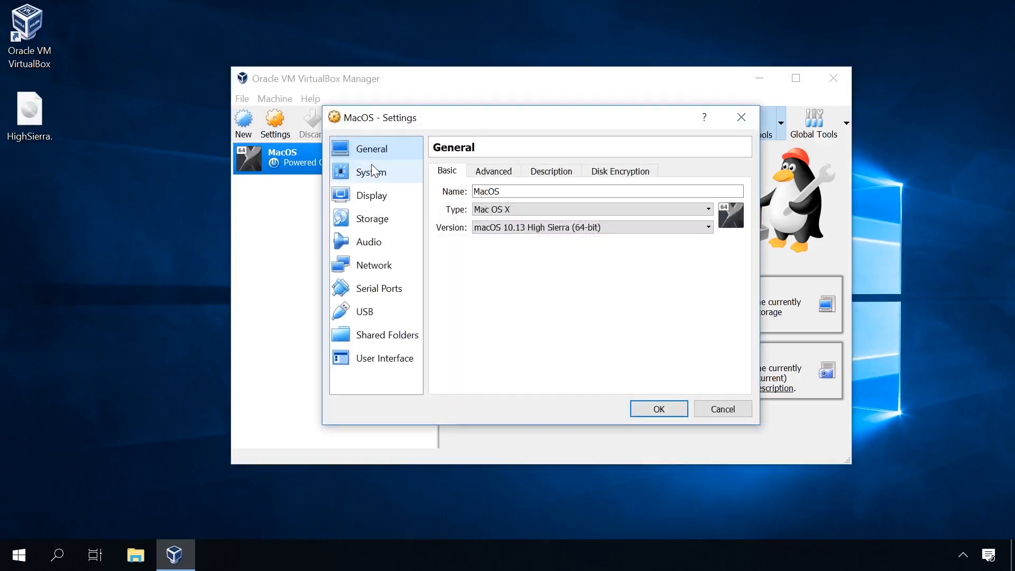
click(491, 172)
click(560, 178)
click(610, 178)
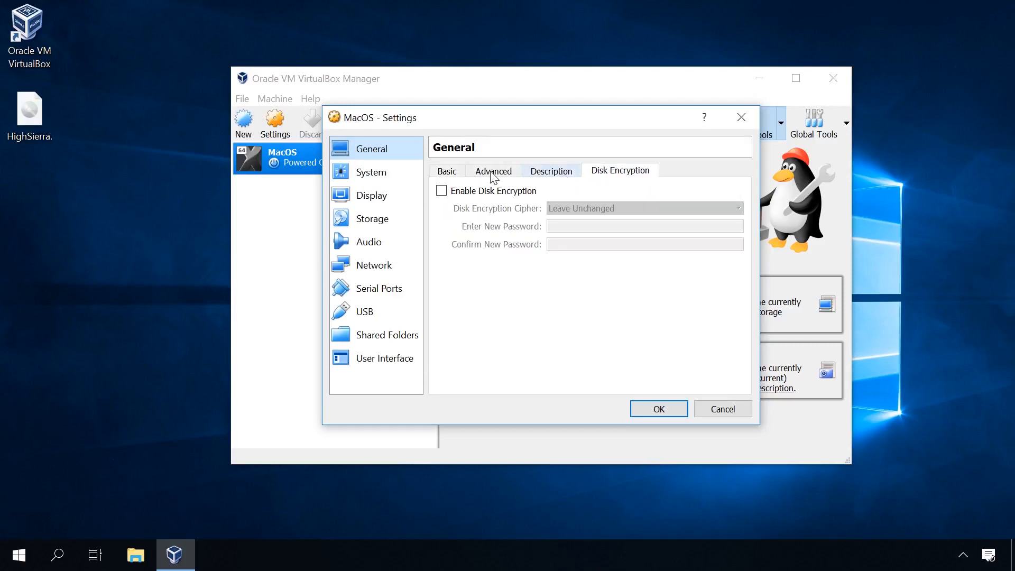
Step: In the System settings, disable Floppy booting and move it below Hard Disk in the boot order, keeping the ICH9 chipset
click(367, 175)
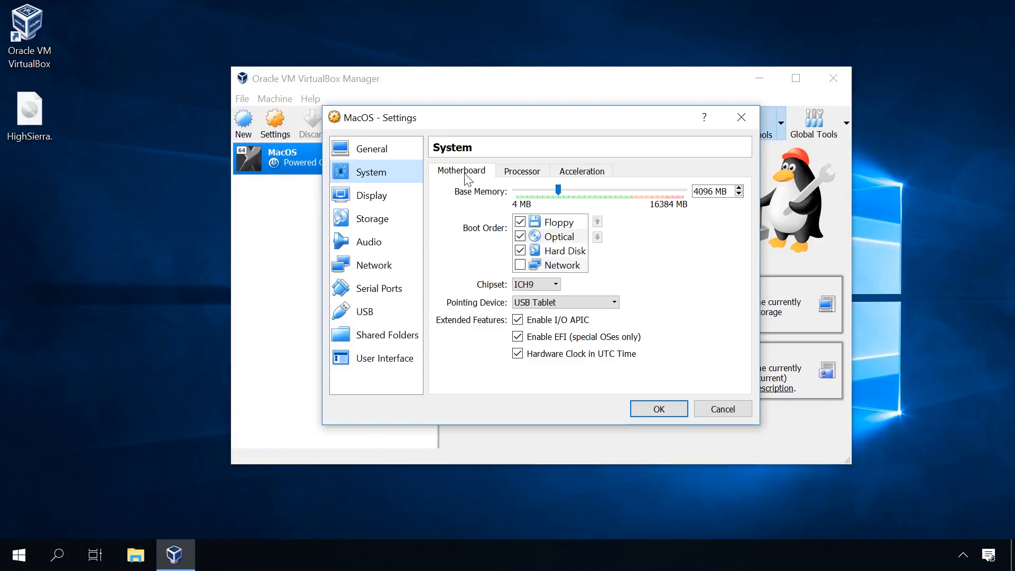
click(521, 222)
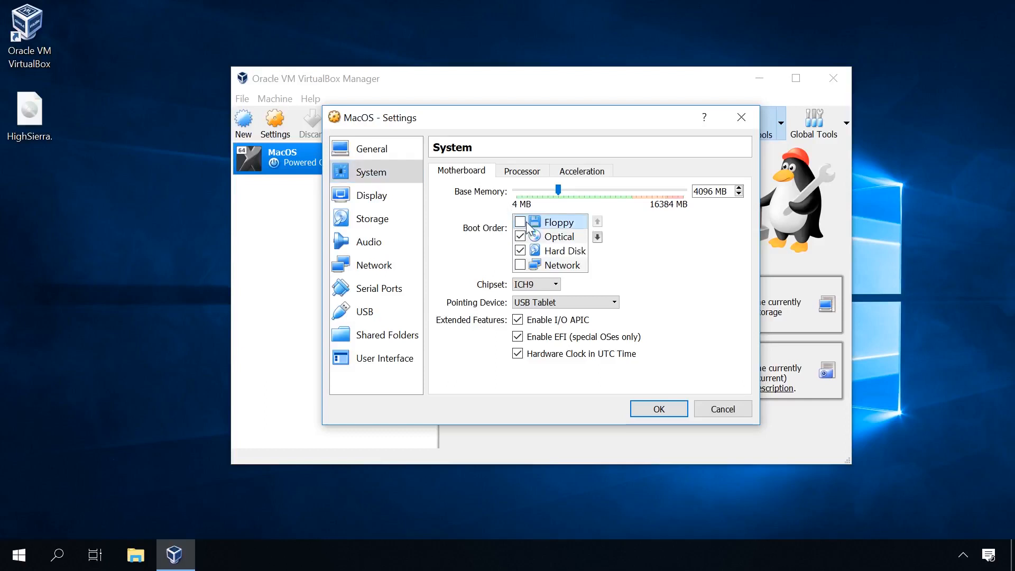
click(598, 238)
click(598, 238)
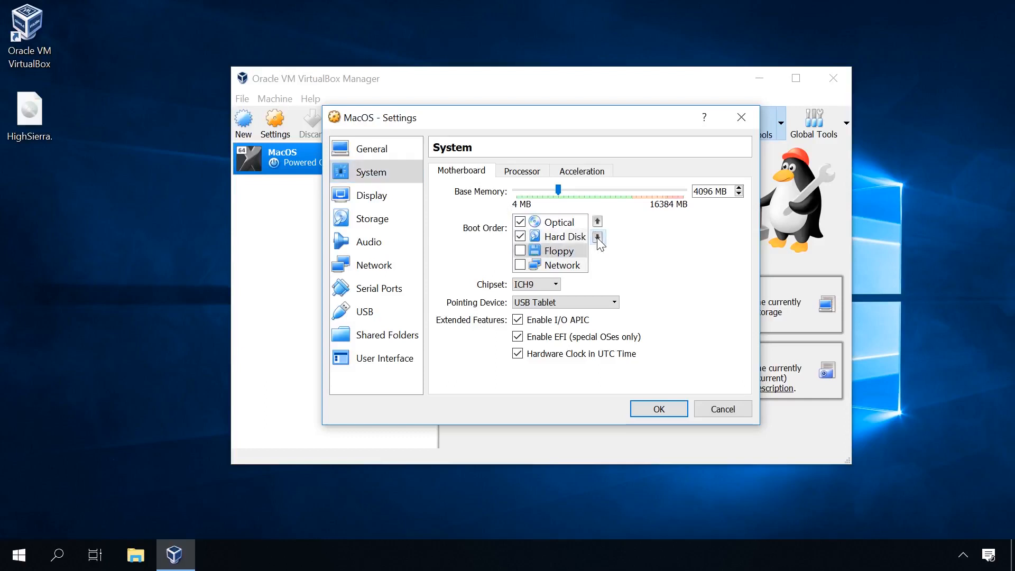
click(528, 286)
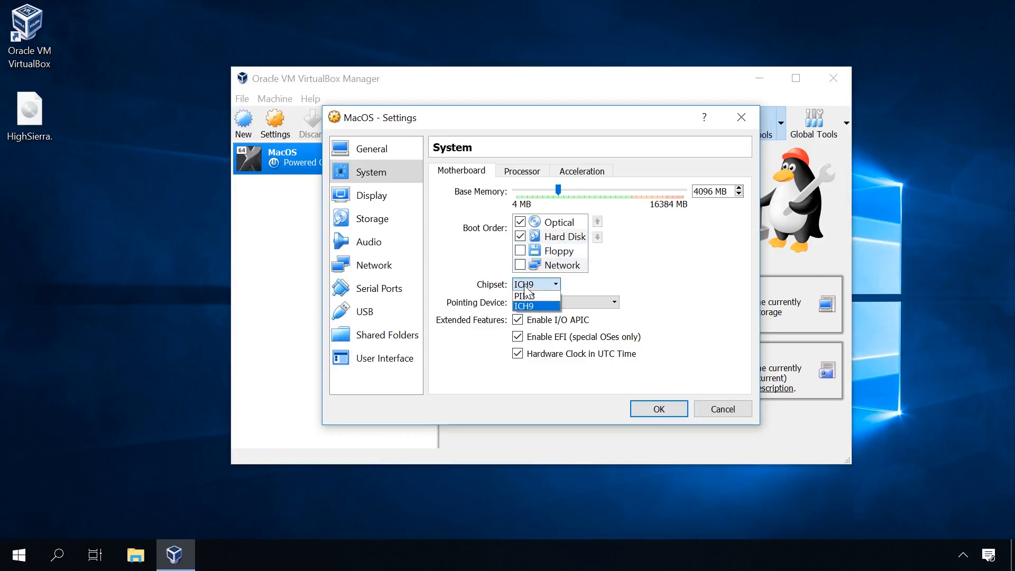
click(530, 287)
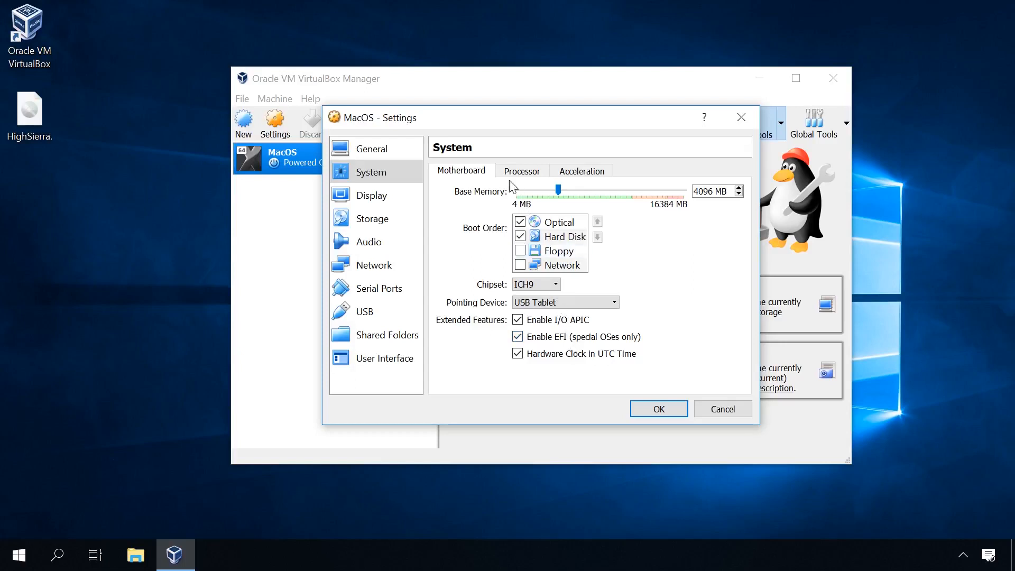
Step: Assign 2 processors to the virtual machine and check its hardware acceleration options
click(524, 174)
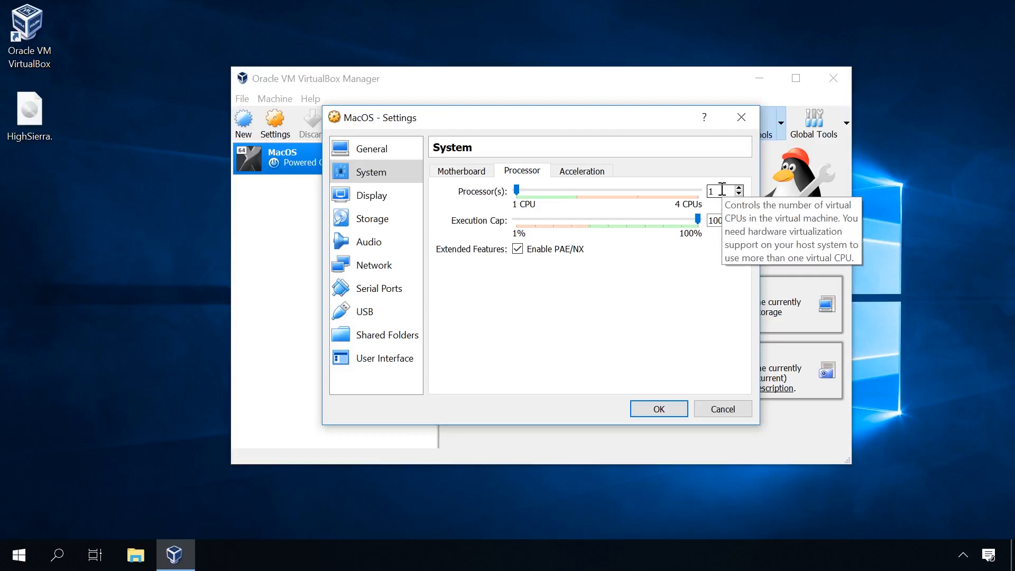
drag(722, 190, 657, 181)
text(2)
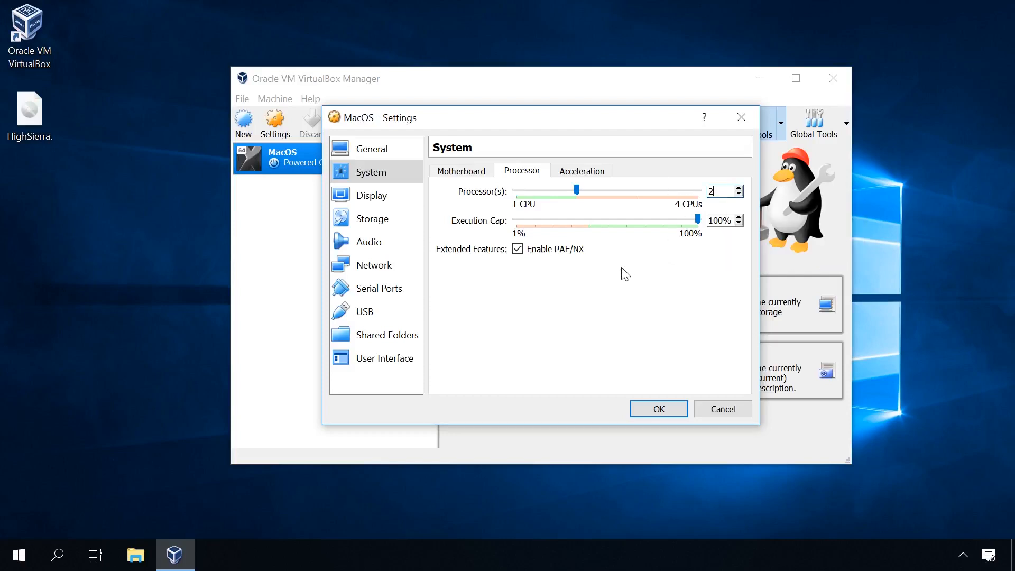
click(580, 175)
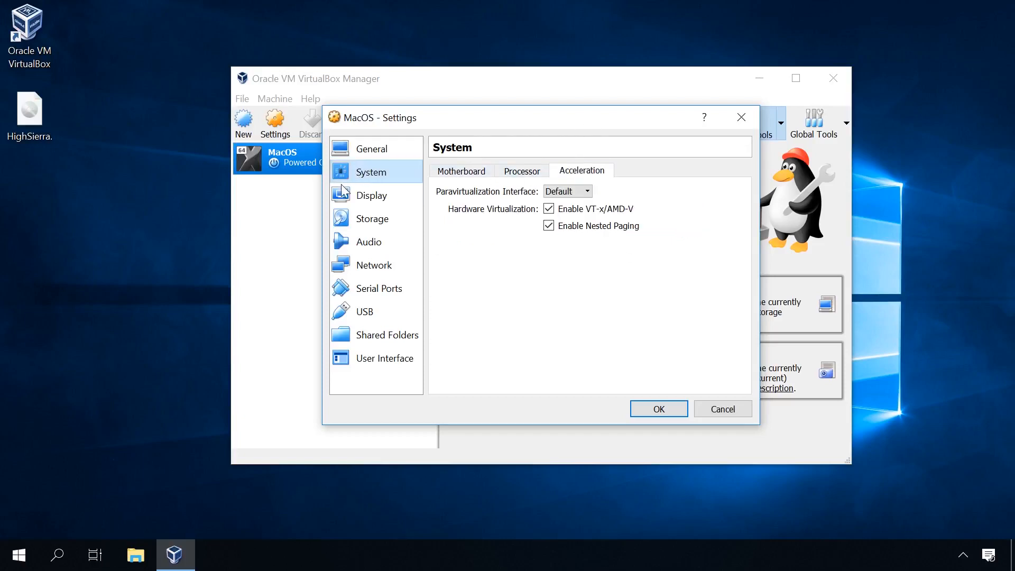
Step: Set the display's video memory to 128 MB, leave 3D acceleration off, and check the remote display and video capture options
click(364, 197)
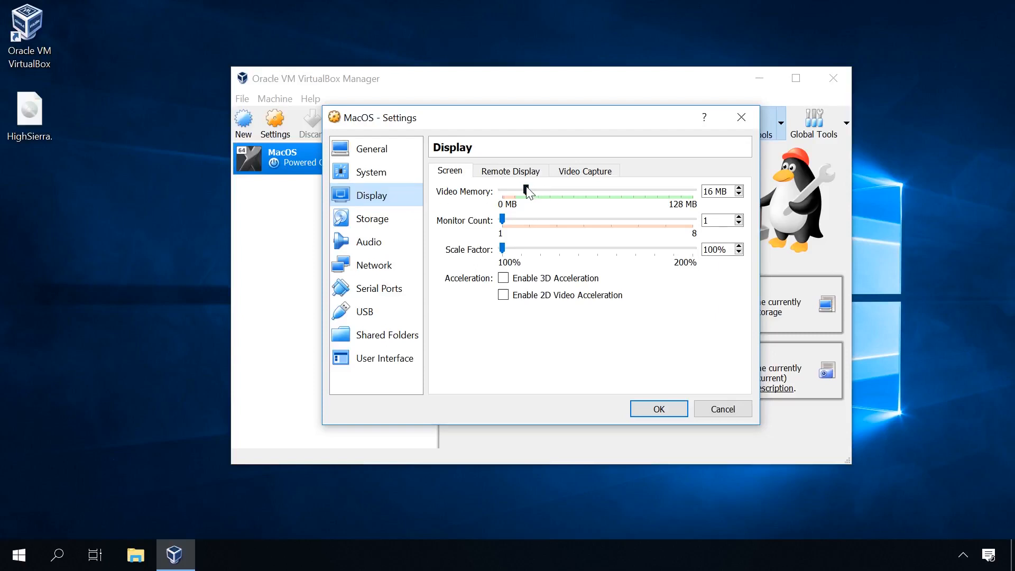
drag(527, 189, 693, 191)
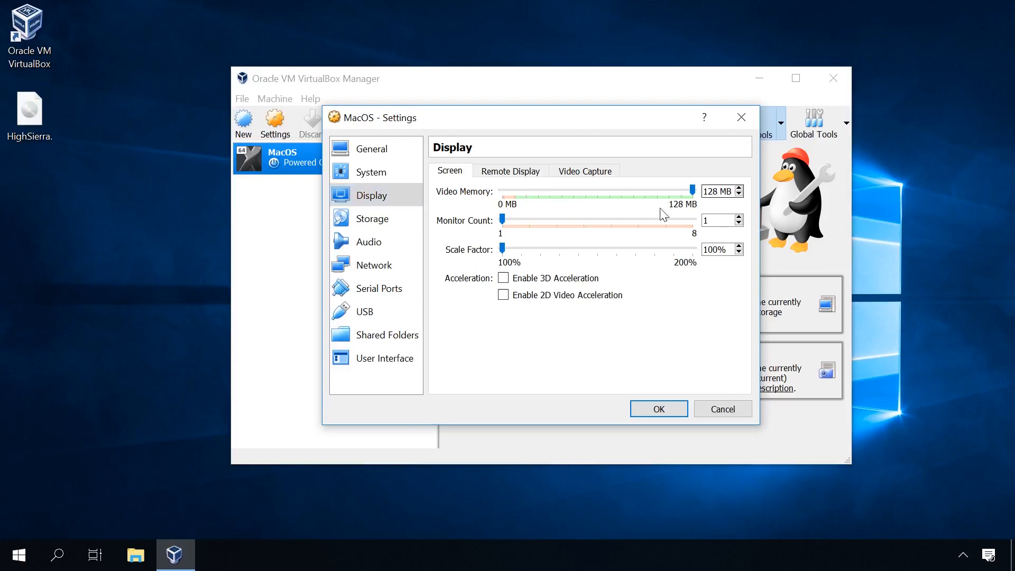
click(521, 279)
click(521, 280)
click(511, 171)
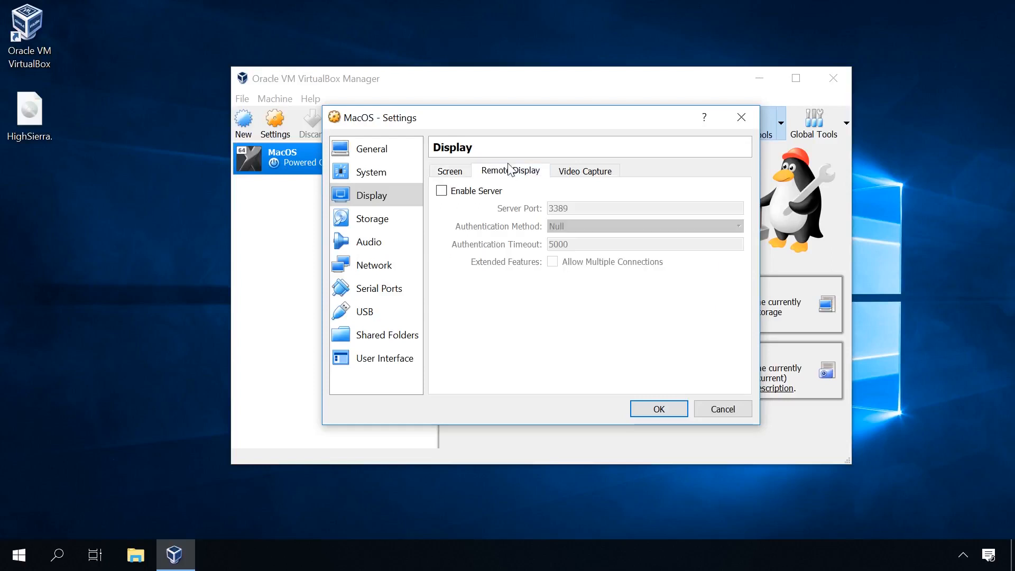
click(583, 172)
Step: In the Storage settings, load HighSierra.iso from the desktop into the empty optical drive and save the virtual machine's settings
click(391, 221)
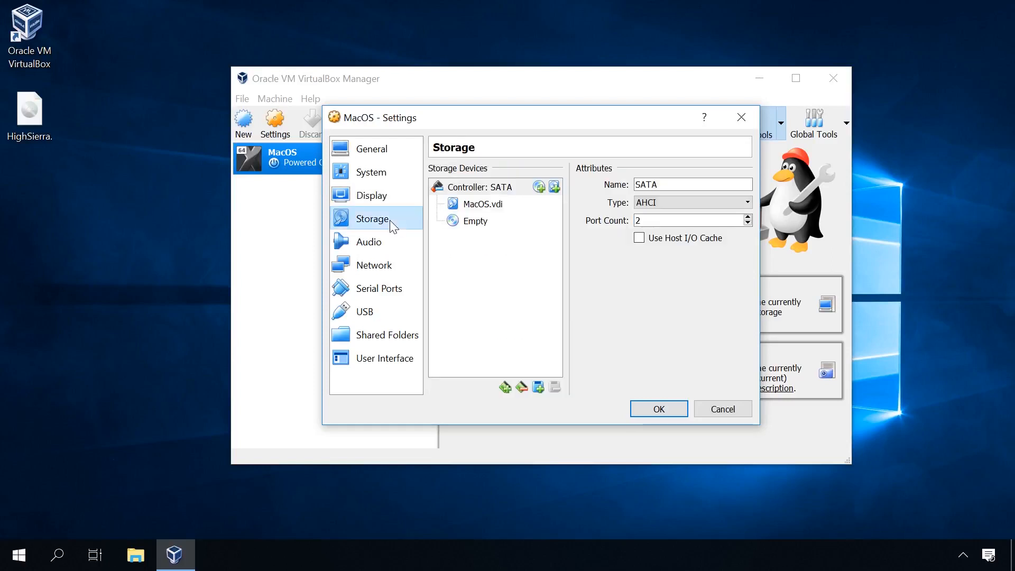
click(483, 207)
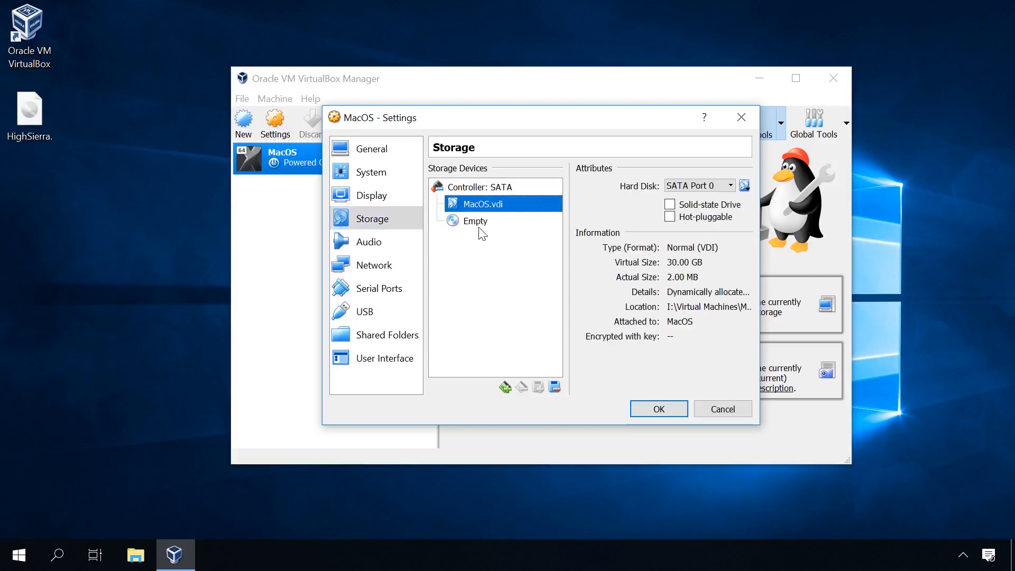
click(473, 221)
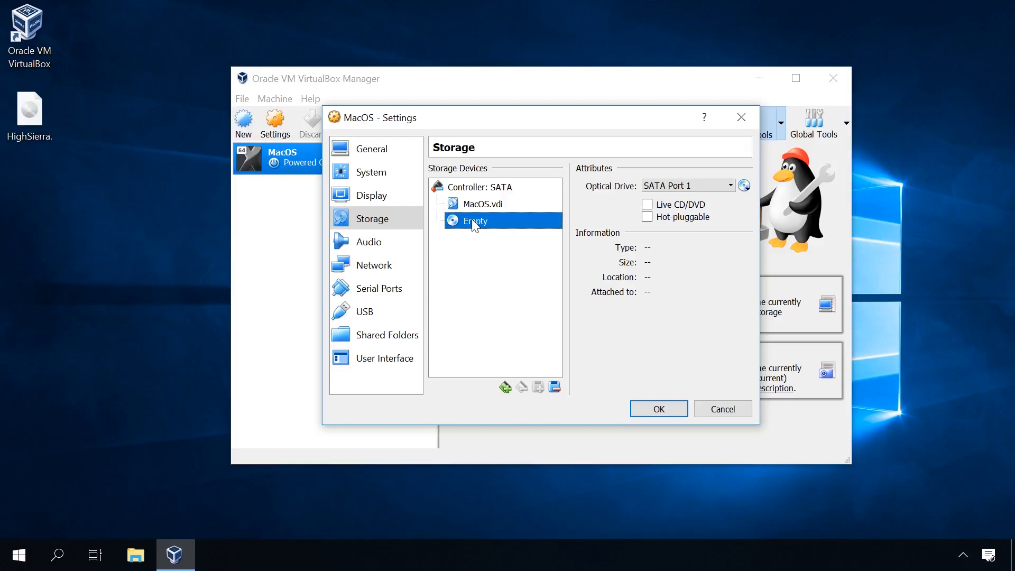
click(746, 186)
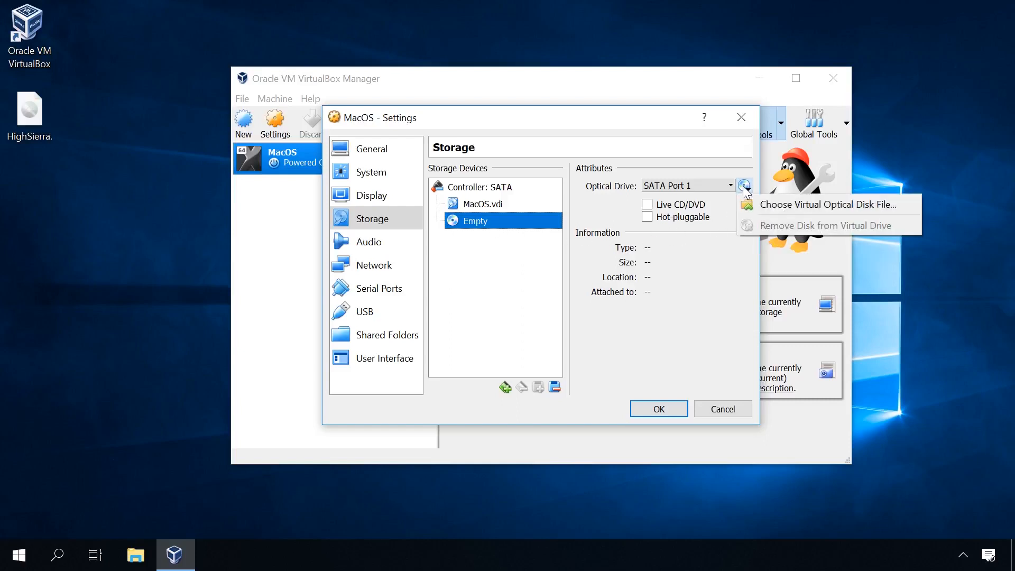
click(775, 204)
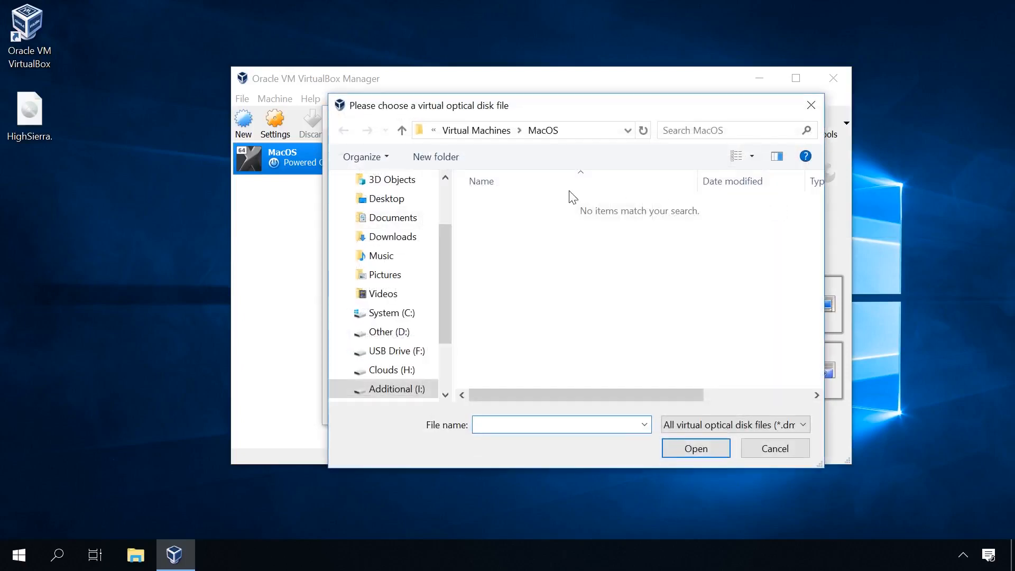
drag(449, 240, 449, 196)
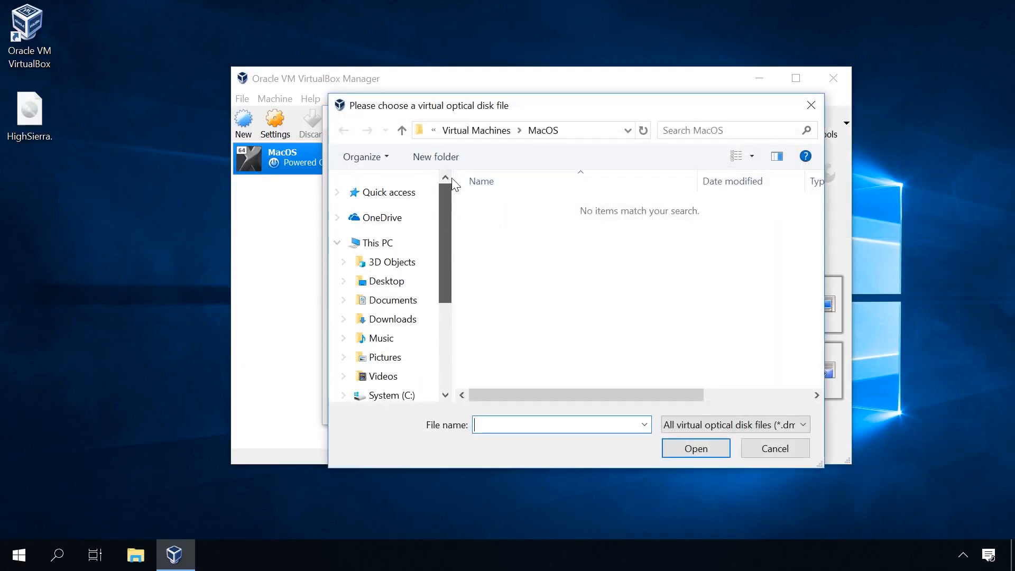
click(393, 194)
double_click(524, 216)
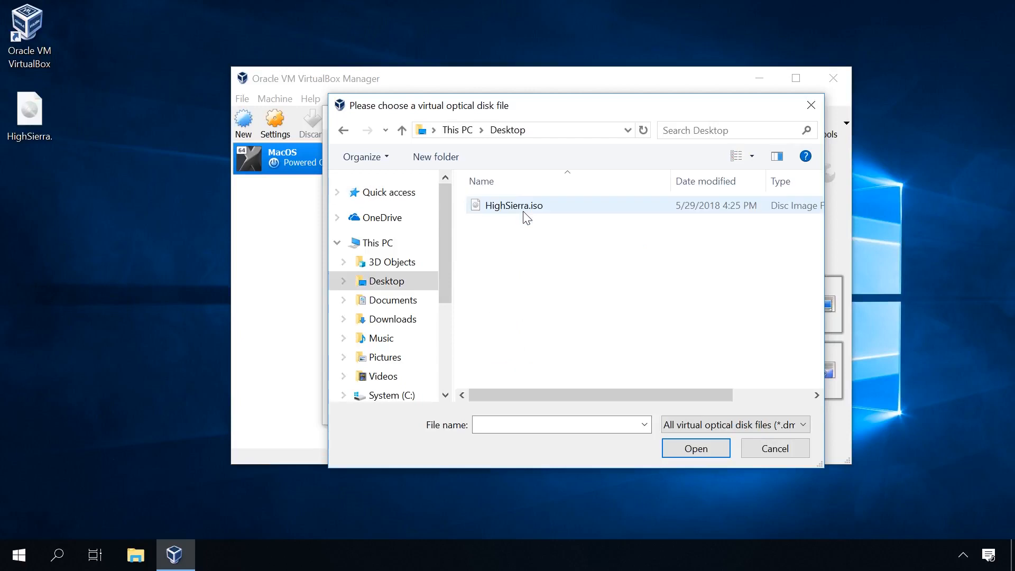
click(520, 210)
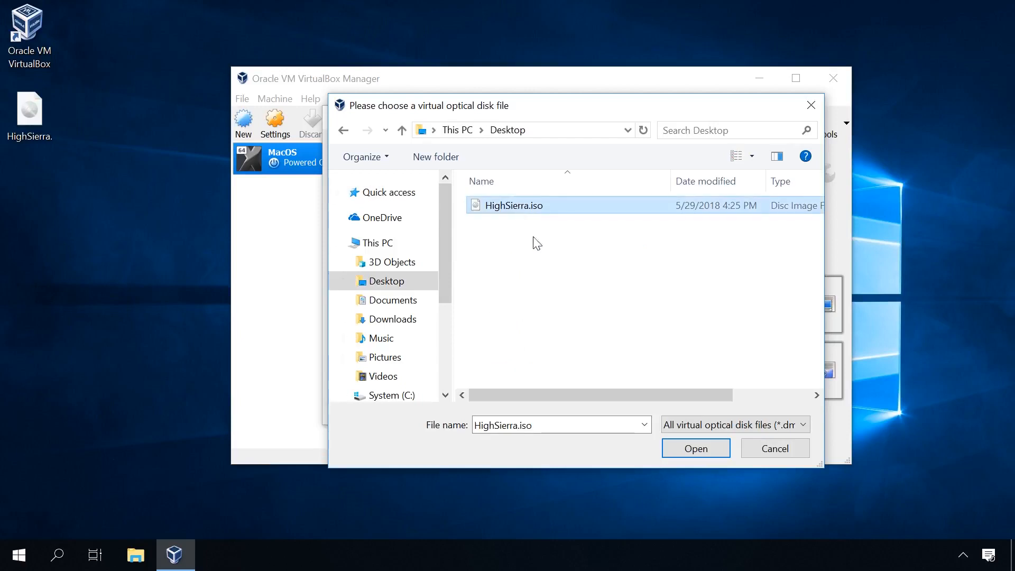
click(694, 450)
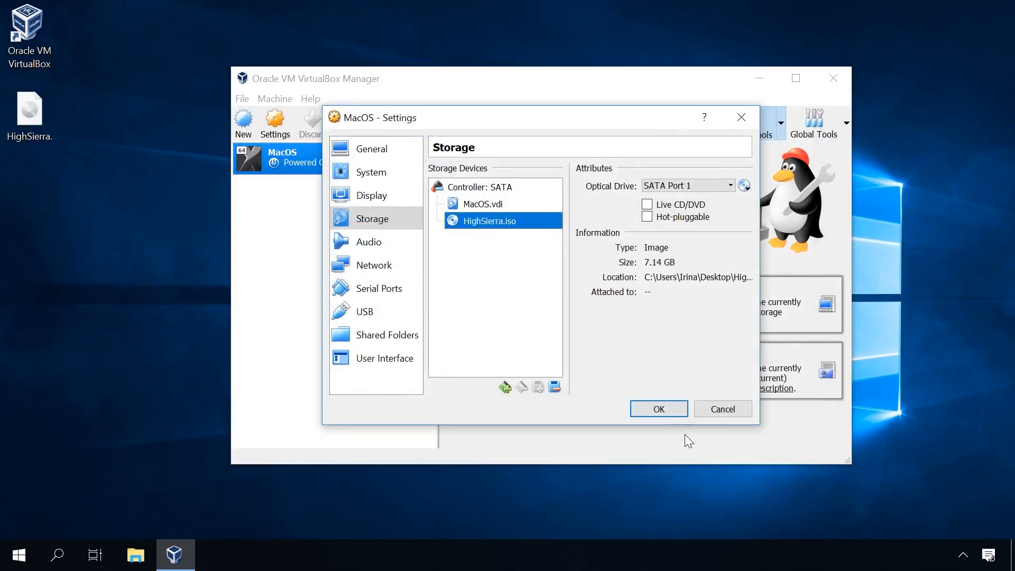
click(668, 410)
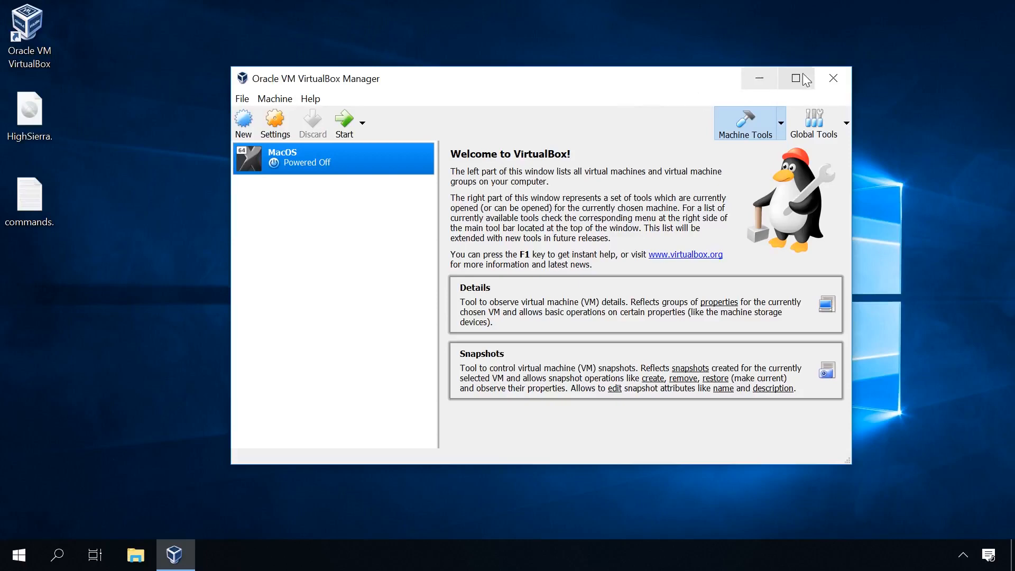
Step: Close VirtualBox Manager and open Command Prompt as administrator, allowing it to make changes to the device
click(834, 78)
click(54, 569)
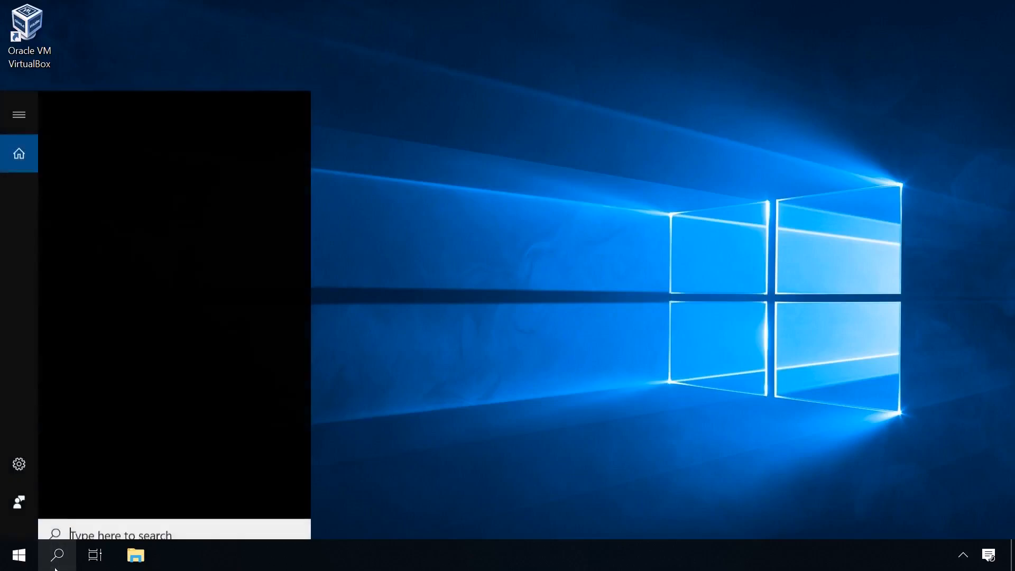
text(cmd)
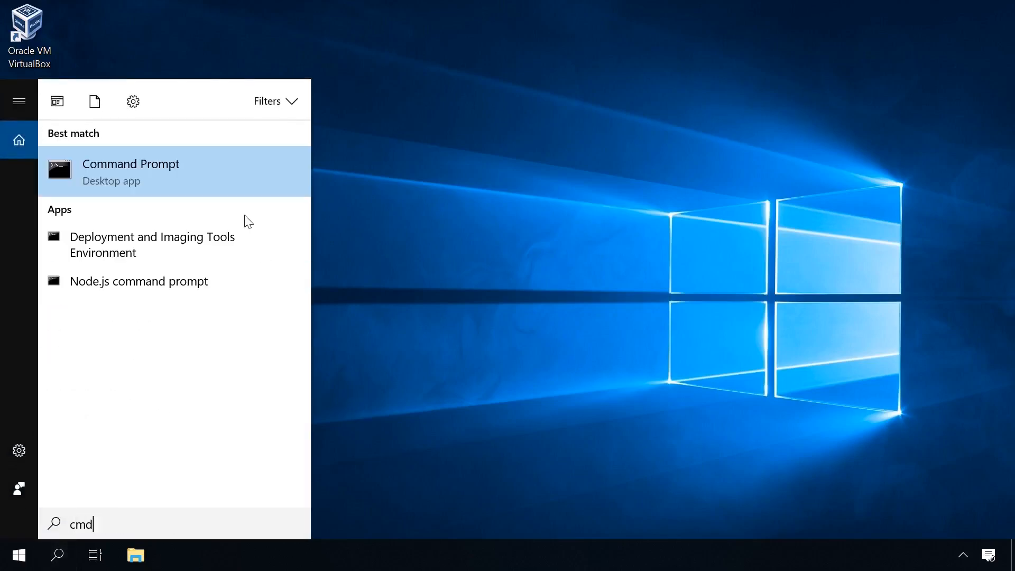
right_click(220, 178)
click(189, 195)
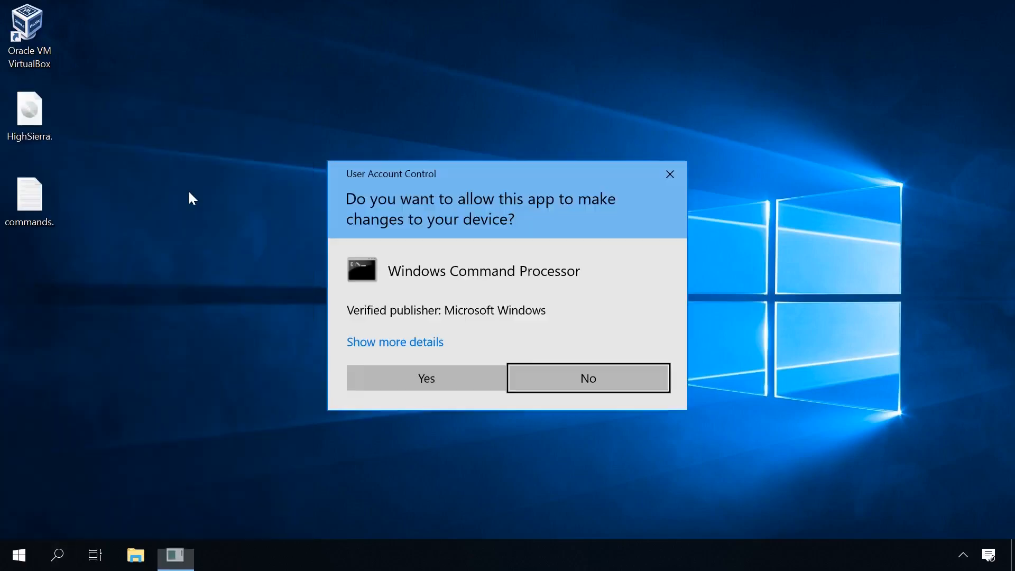
click(394, 379)
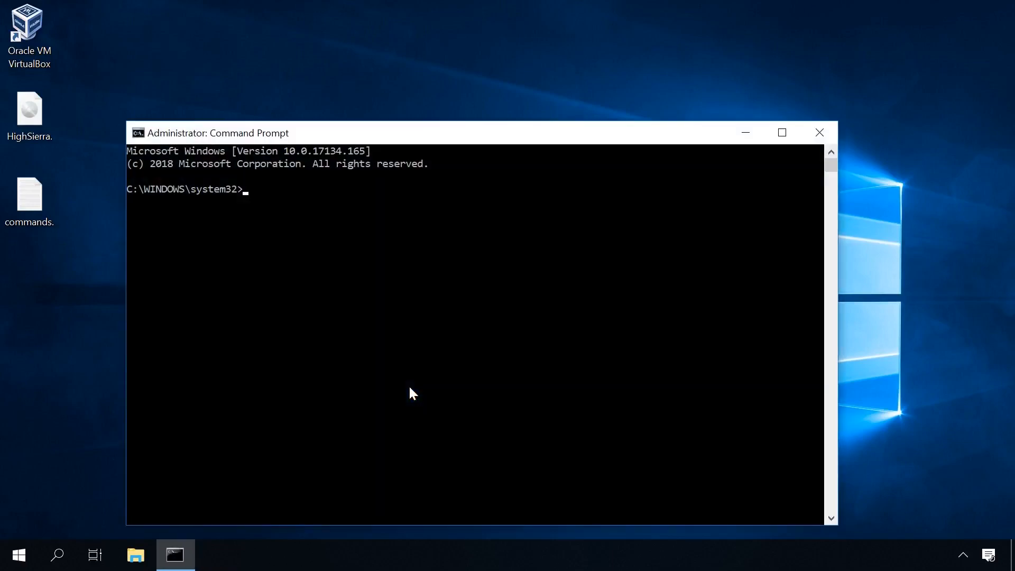
Step: Open the commands text file from the desktop in Notepad and arrange it side by side with Command Prompt
double_click(38, 195)
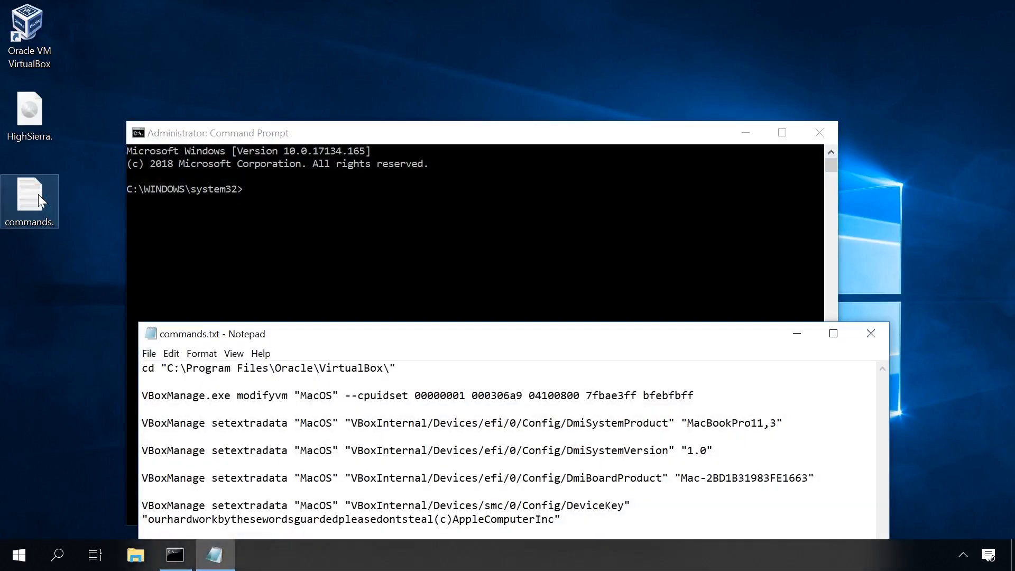
drag(317, 340, 426, 115)
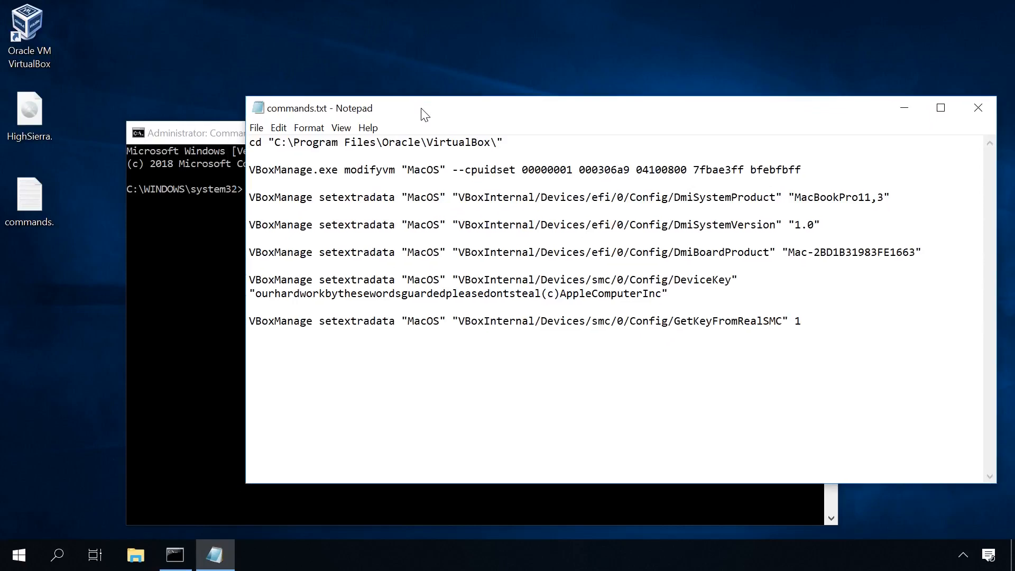
drag(447, 118, 5, 147)
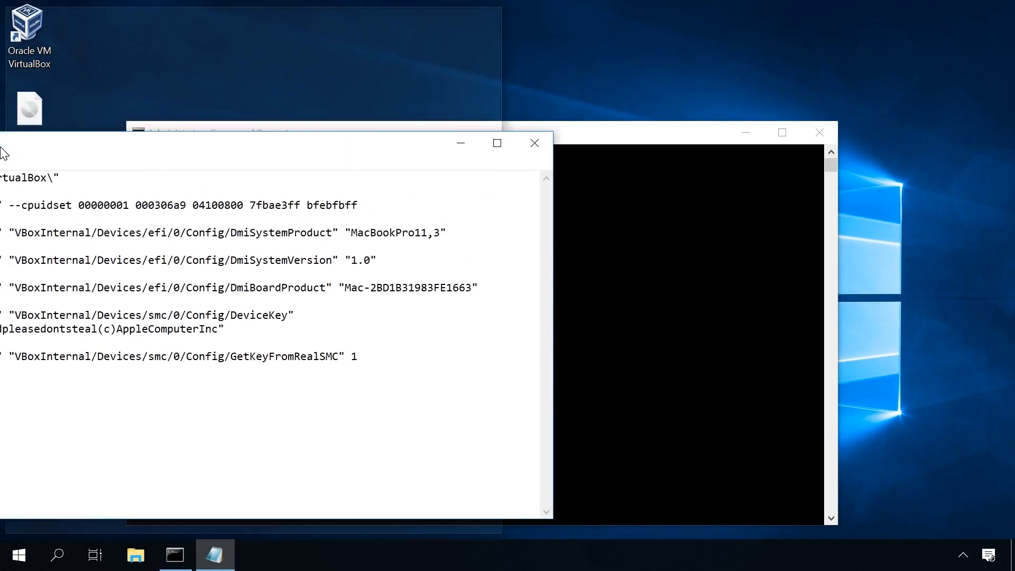
click(596, 231)
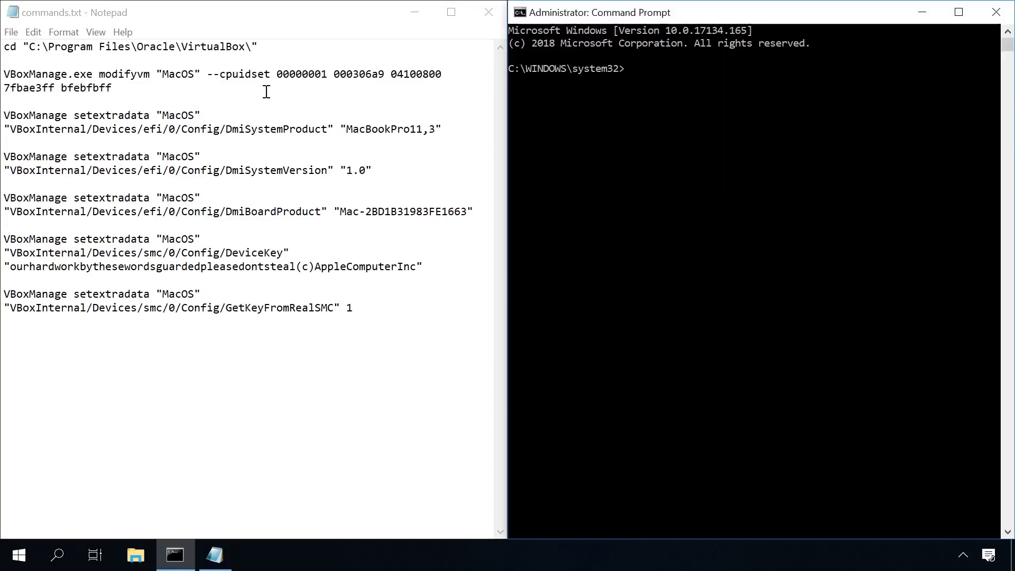
Step: Copy the cd command from commands.txt and run it in Command Prompt to enter C:\Program Files\Oracle\VirtualBox\
drag(285, 47, 3, 46)
key(ctrl+c)
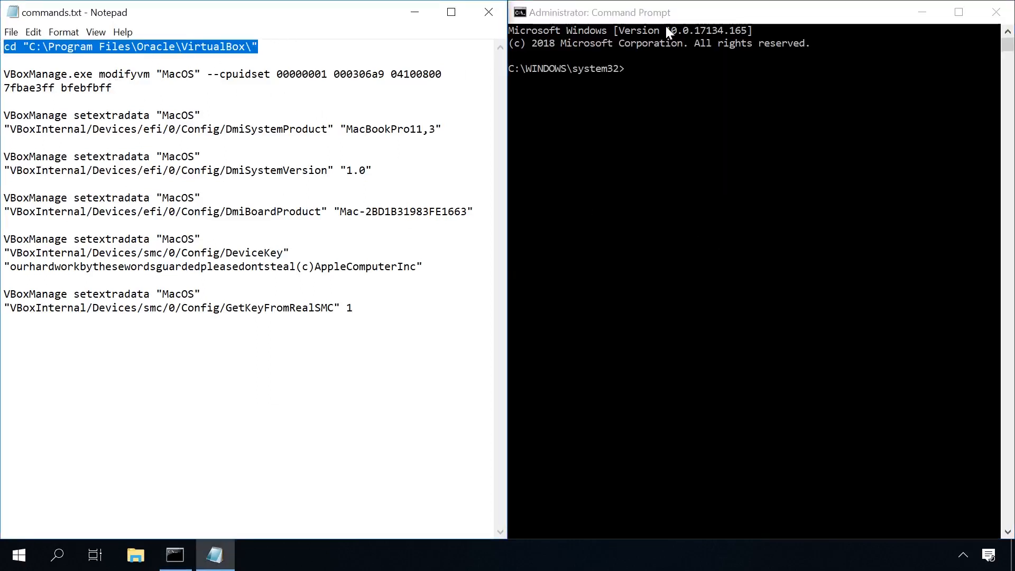
click(661, 51)
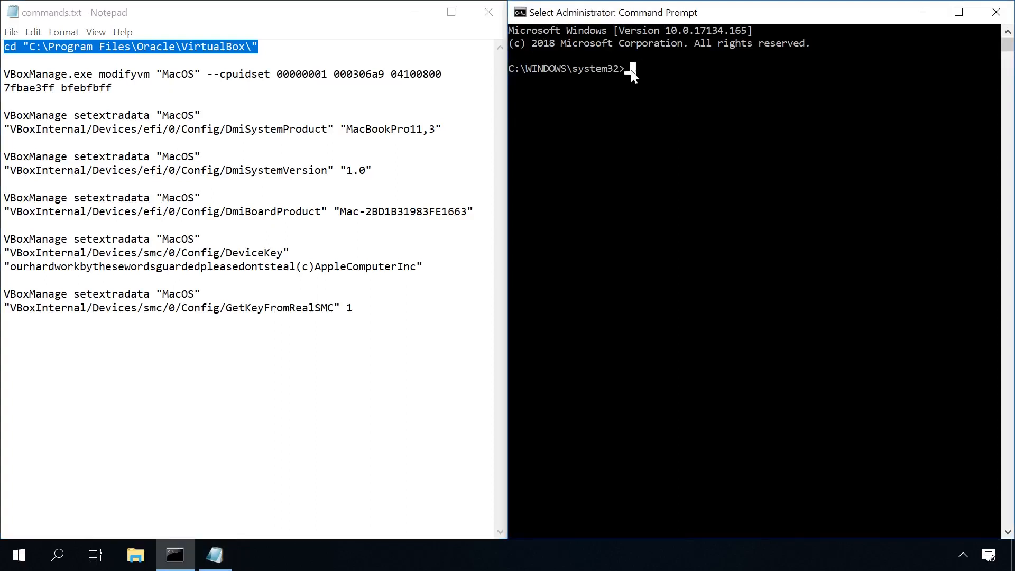
key(ctrl+v)
key(Return)
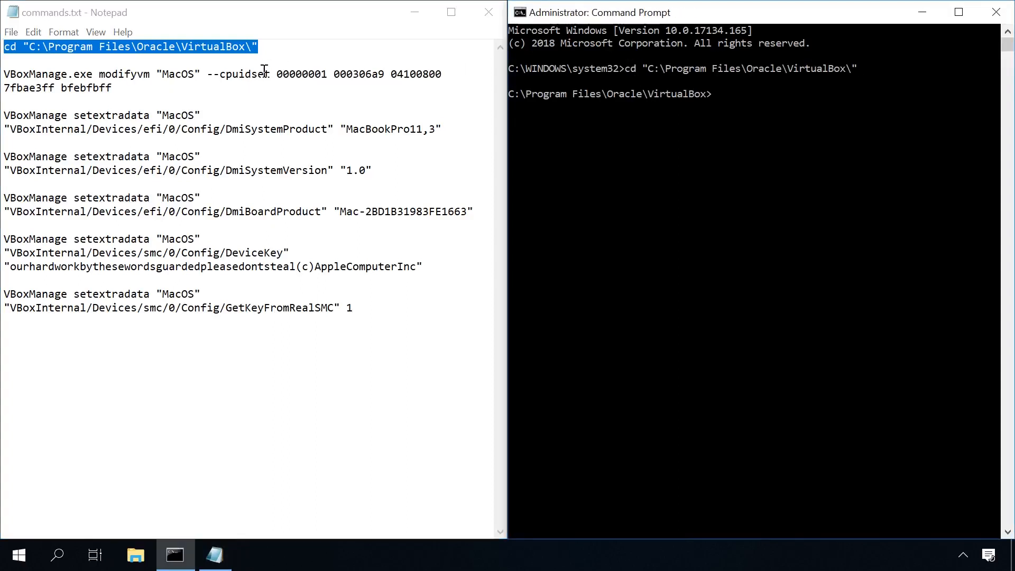
drag(126, 87, 4, 73)
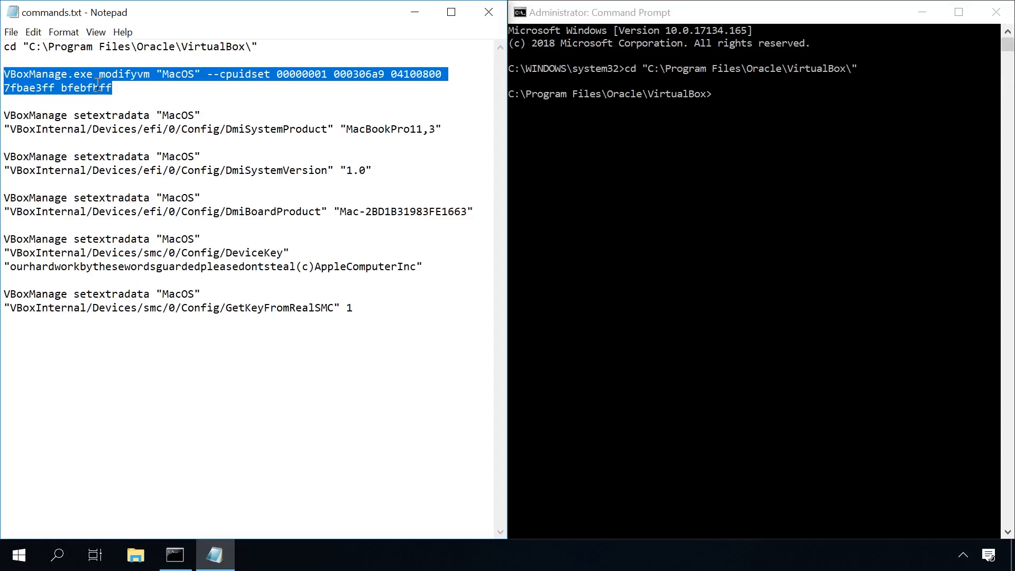
click(127, 94)
drag(127, 94, 4, 74)
key(ctrl+c)
click(650, 20)
key(ctrl+v)
key(Return)
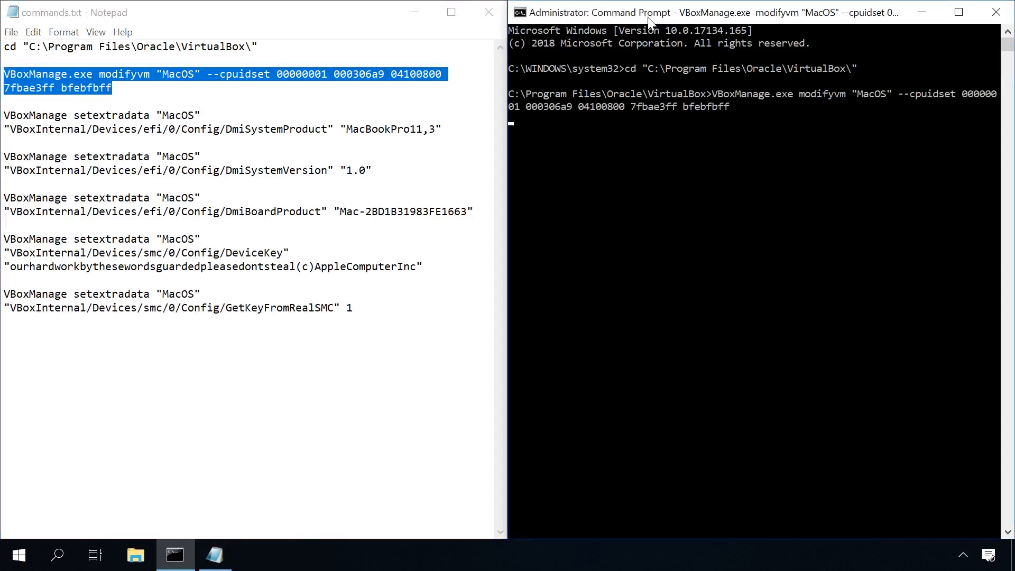
Step: Copy and run the VBoxManage setextradata command that sets DmiSystemProduct of "MacOS" to "MacBookPro11,3"
drag(454, 129, 3, 115)
key(ctrl+c)
click(596, 11)
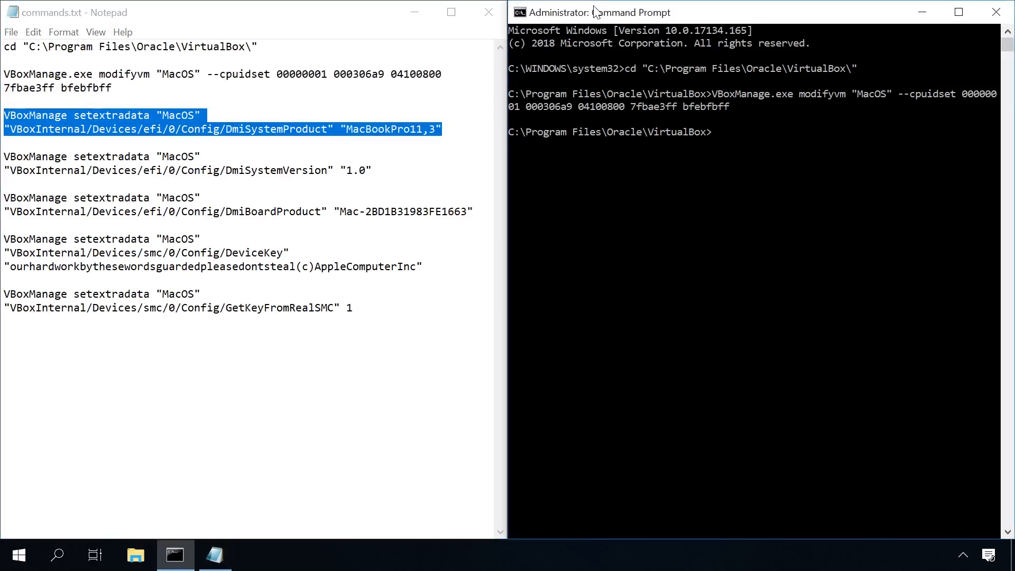
key(ctrl+v)
key(Return)
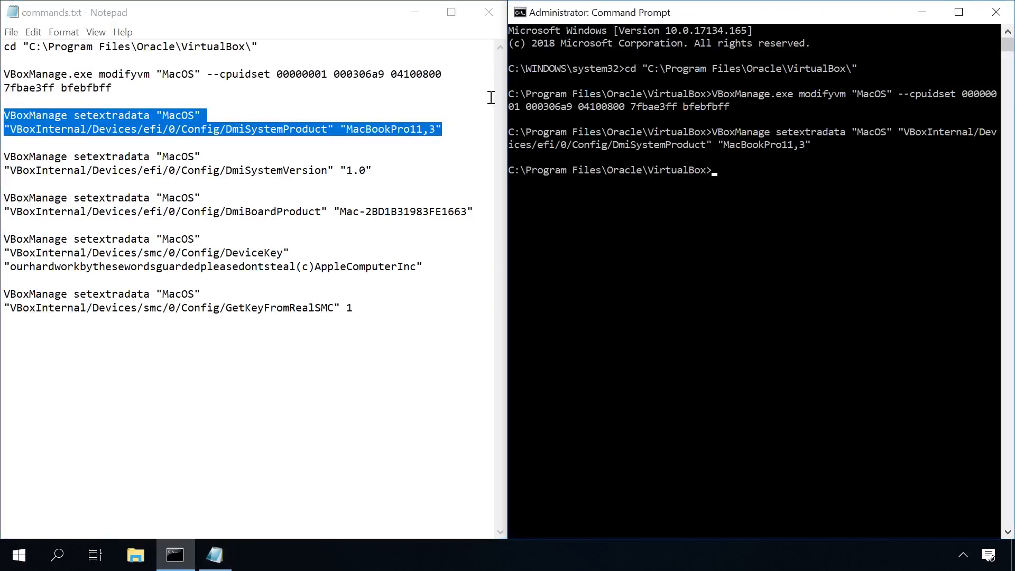
Step: Copy and run the VBoxManage setextradata command that sets DmiSystemVersion of "MacOS" to "1.0"
drag(372, 170, 3, 161)
key(ctrl+c)
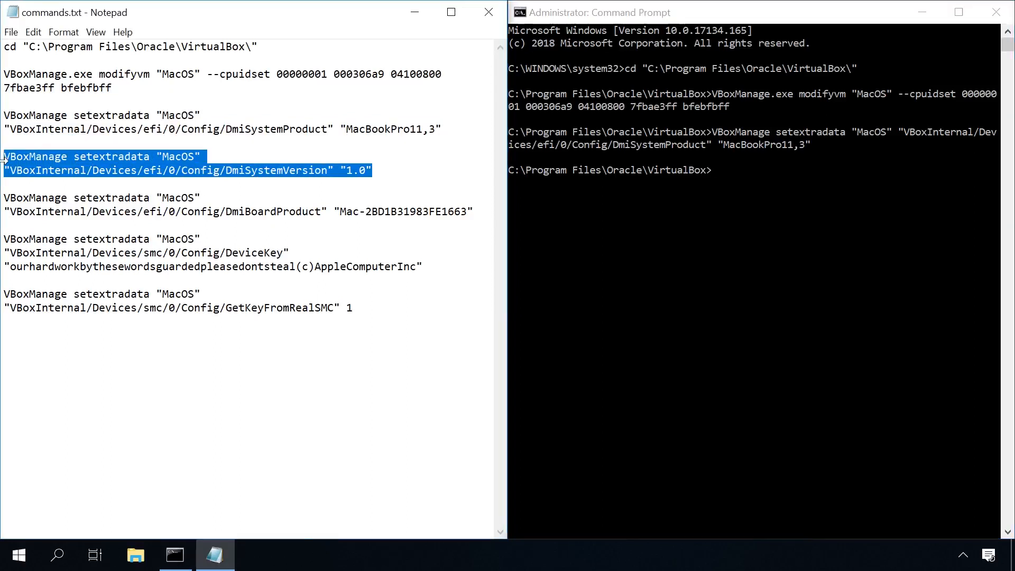
click(609, 14)
key(ctrl+v)
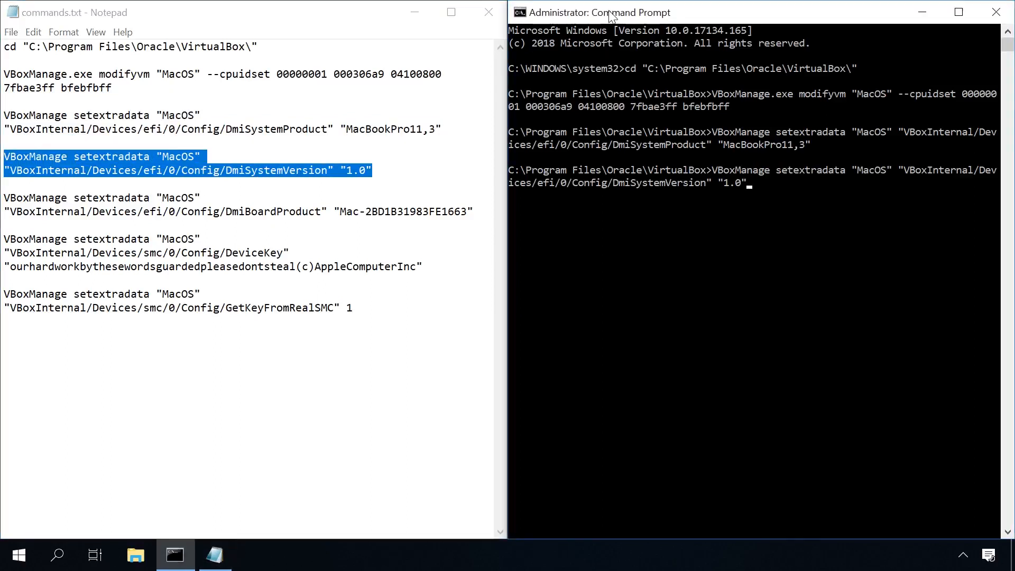
key(Return)
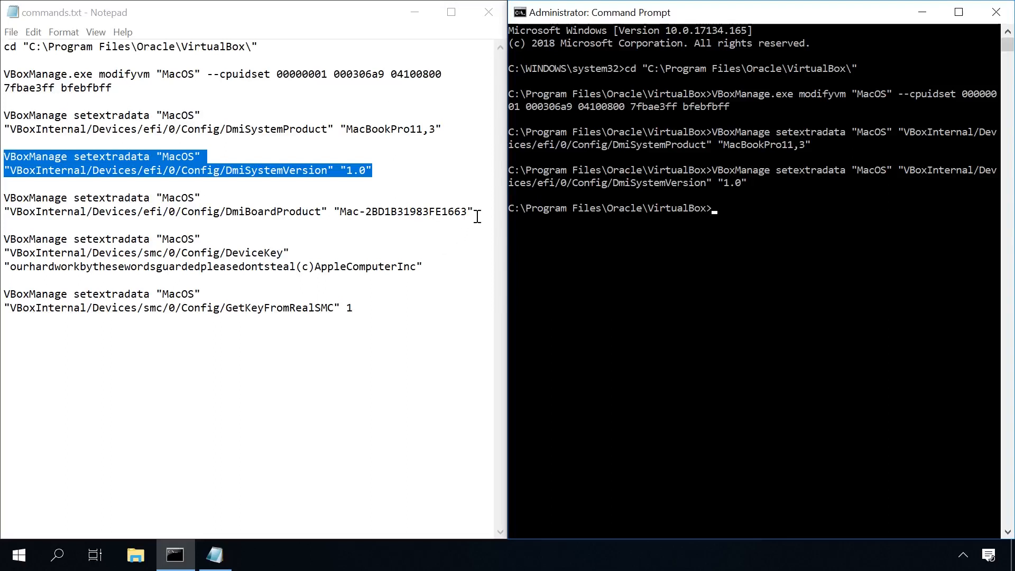
Step: Copy and run the VBoxManage setextradata command that sets DmiBoardProduct of "MacOS" to "Mac-2BD1B31983FE1663"
drag(474, 211, 2, 196)
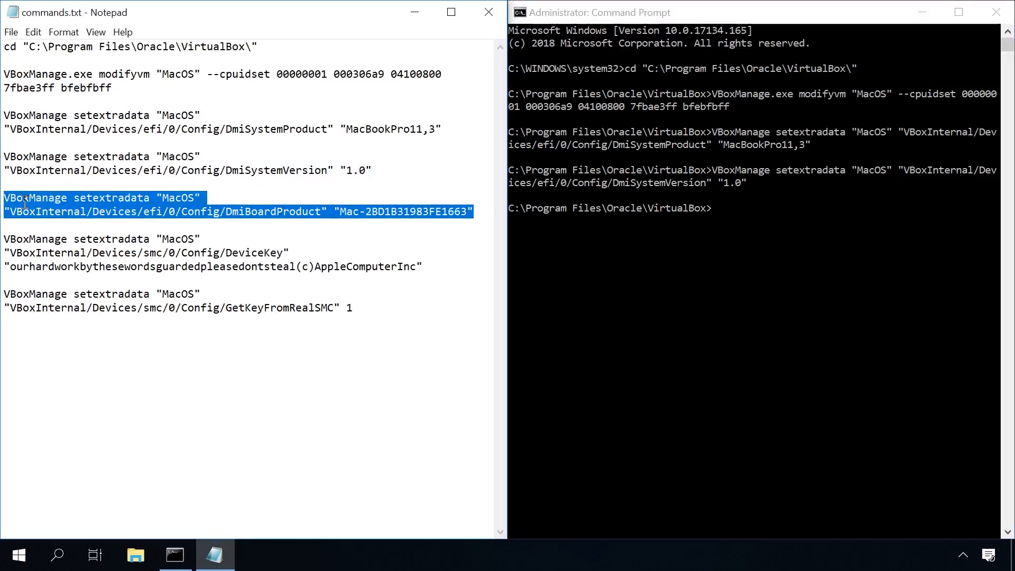
click(579, 15)
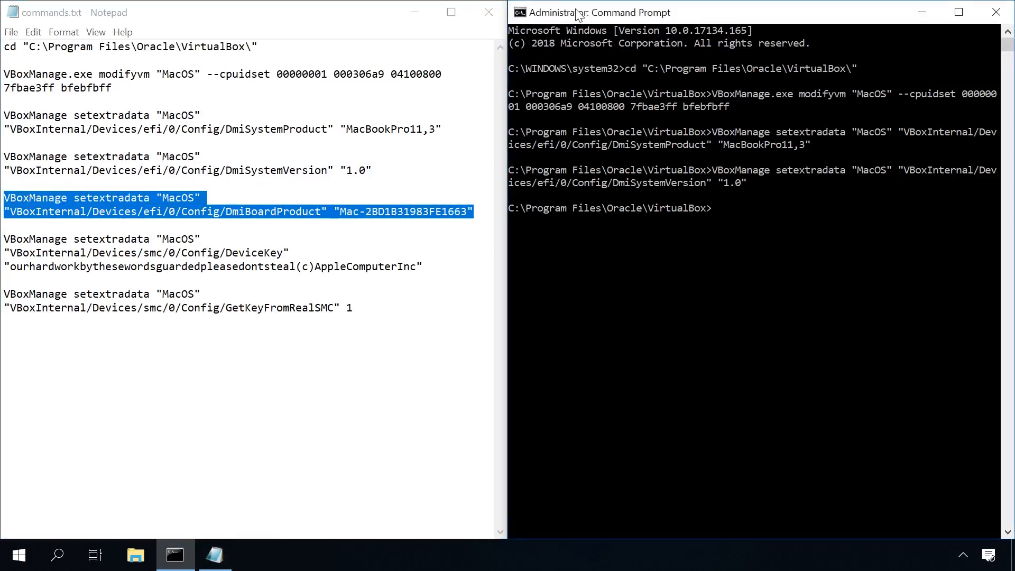
key(ctrl+v)
key(Return)
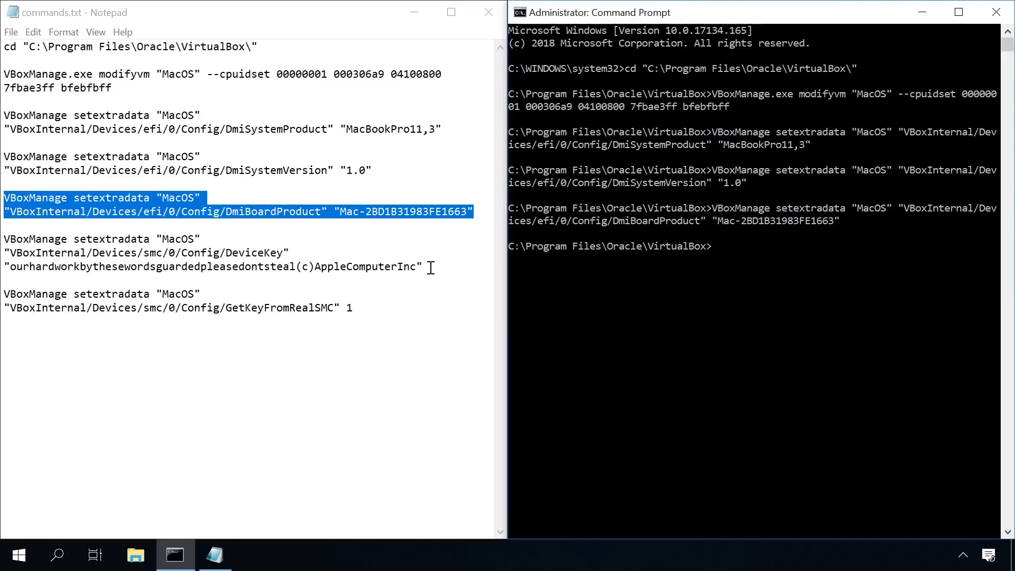
Step: Copy and run the VBoxManage setextradata command that sets the smc DeviceKey of "MacOS" to the key in commands.txt
drag(427, 267, 4, 242)
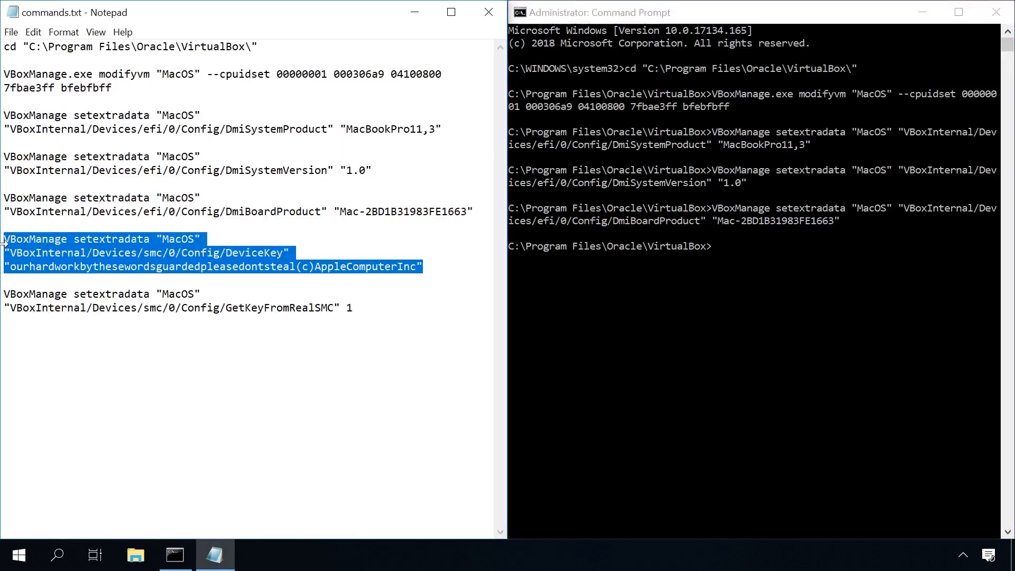
click(639, 16)
key(ctrl+v)
key(Return)
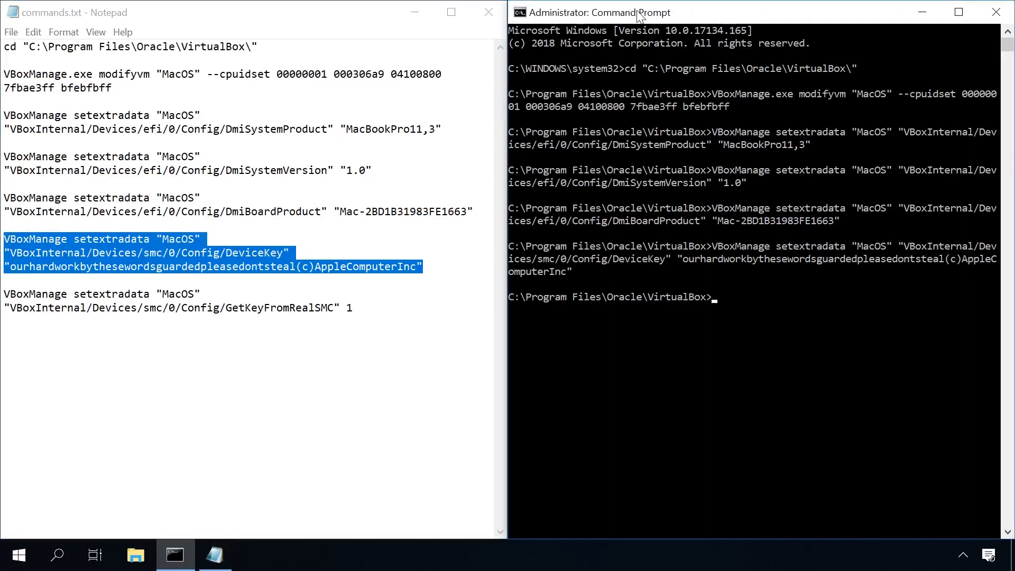
Step: Copy and run the VBoxManage setextradata command that sets GetKeyFromRealSMC of "MacOS" to 1
click(360, 311)
drag(354, 307, 4, 294)
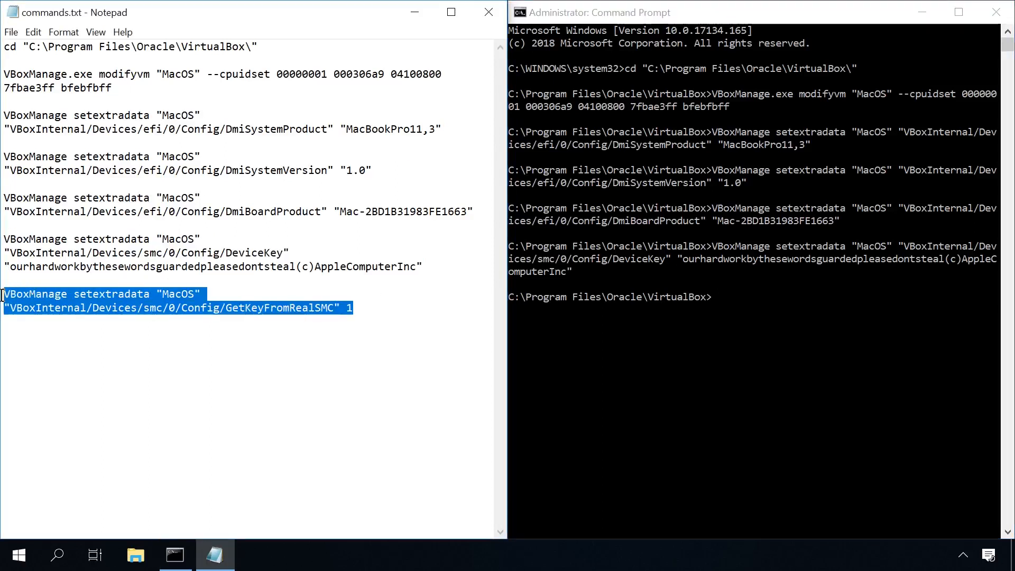
click(615, 18)
key(ctrl+v)
key(Return)
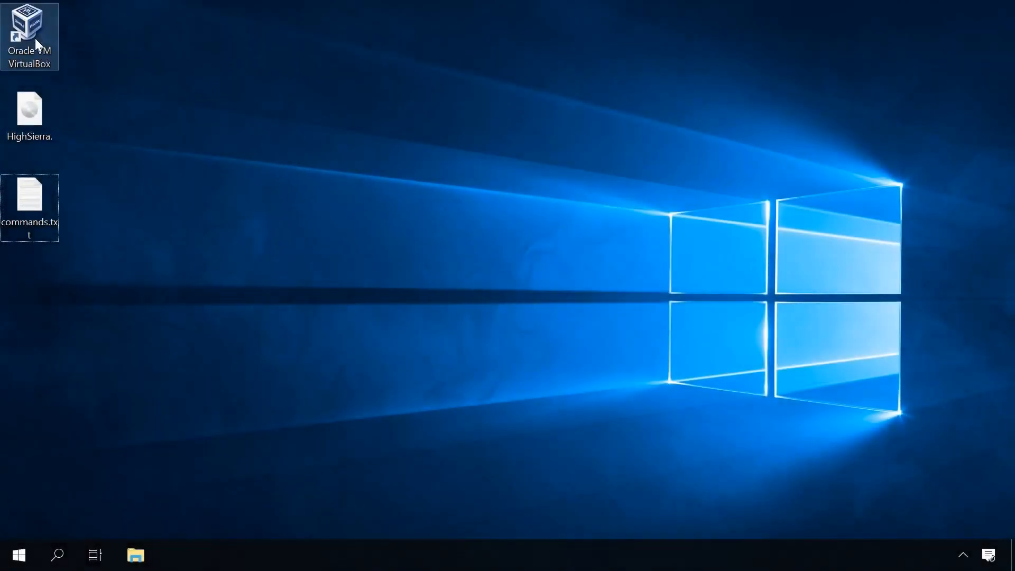
Step: Open Oracle VM VirtualBox from the desktop, start the MacOS virtual machine, and dismiss its keyboard capture notice
click(34, 34)
double_click(34, 34)
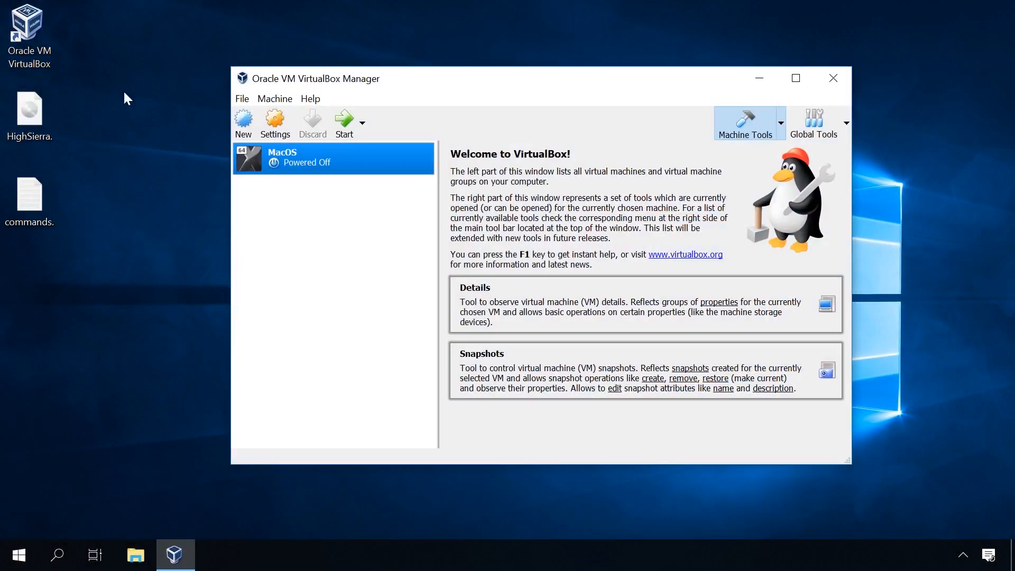
double_click(302, 153)
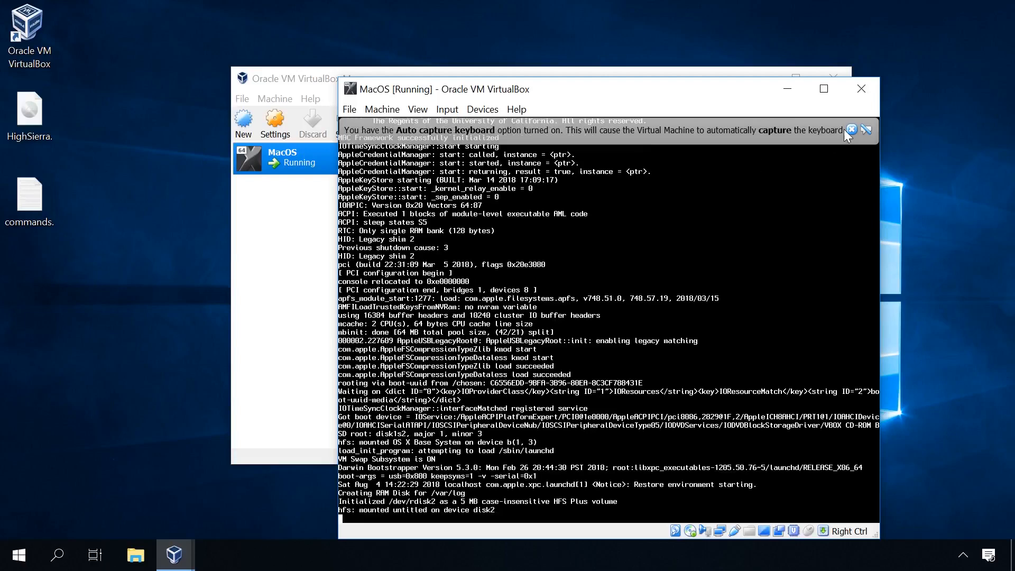
click(853, 130)
drag(739, 92, 681, 46)
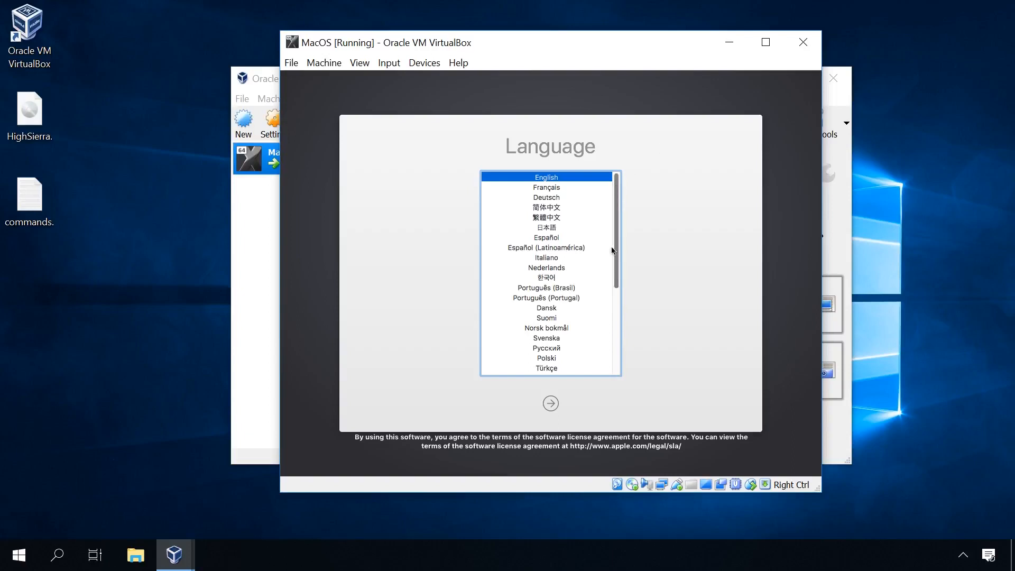
Step: Accept English as the installer language and open Disk Utility from macOS Utilities
scroll(613, 259, down, 5)
scroll(616, 254, up, 5)
click(550, 404)
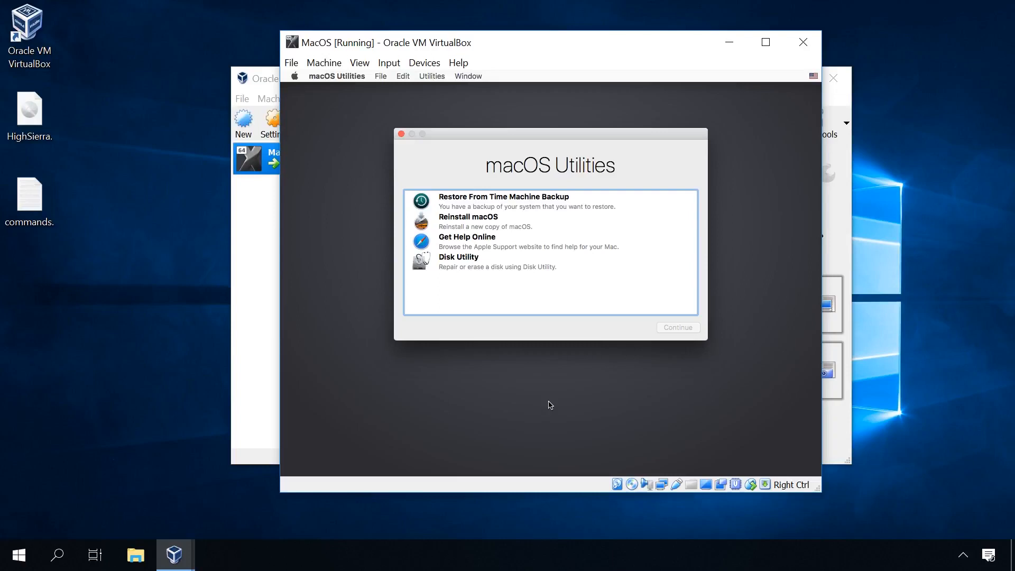
click(501, 267)
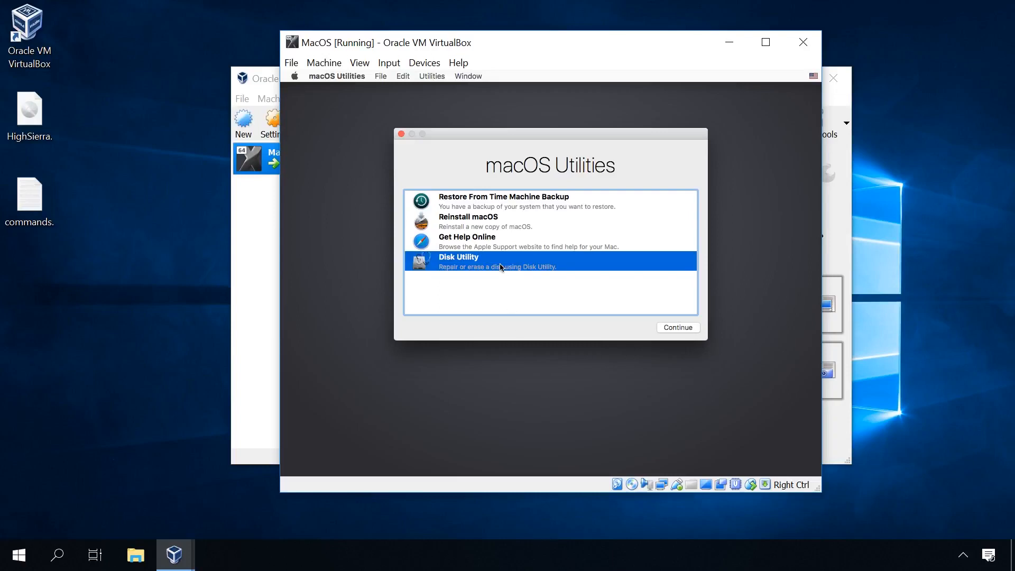
click(683, 328)
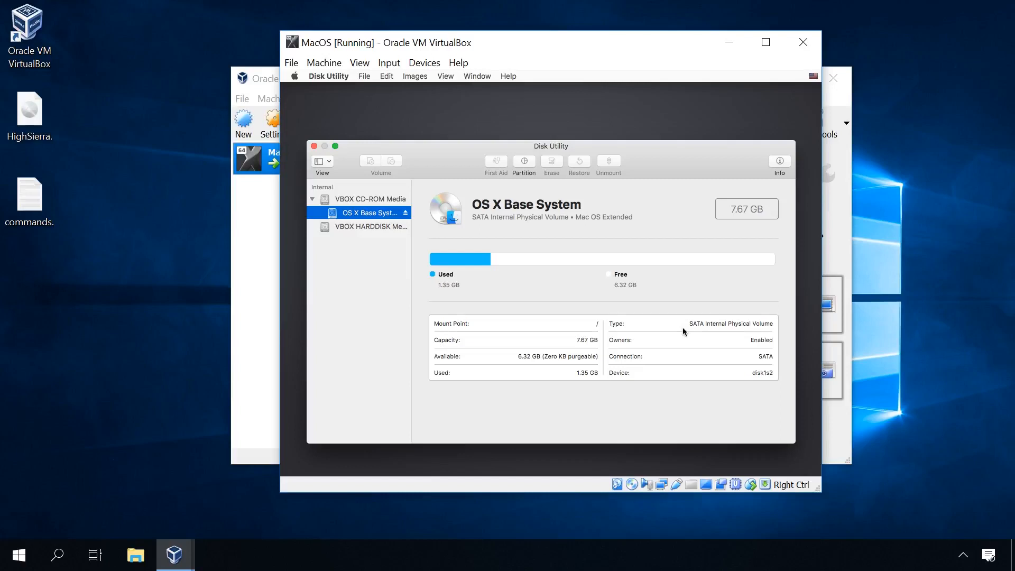
Step: Erase VBOX HARDDISK Media as "MacOS" with Mac OS Extended (Journaled) format and GUID Partition Map, and close Disk Utility
click(369, 228)
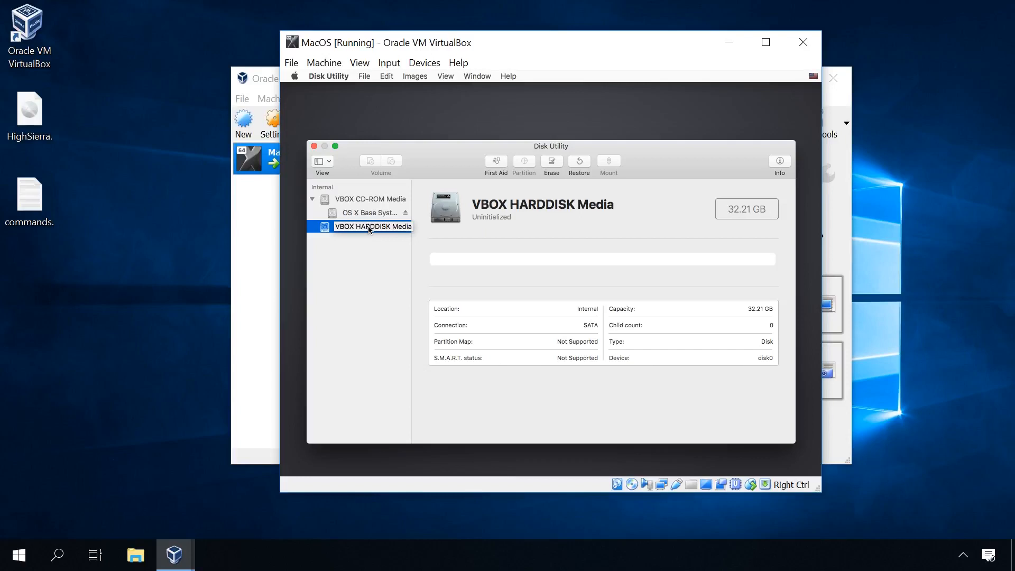
click(550, 161)
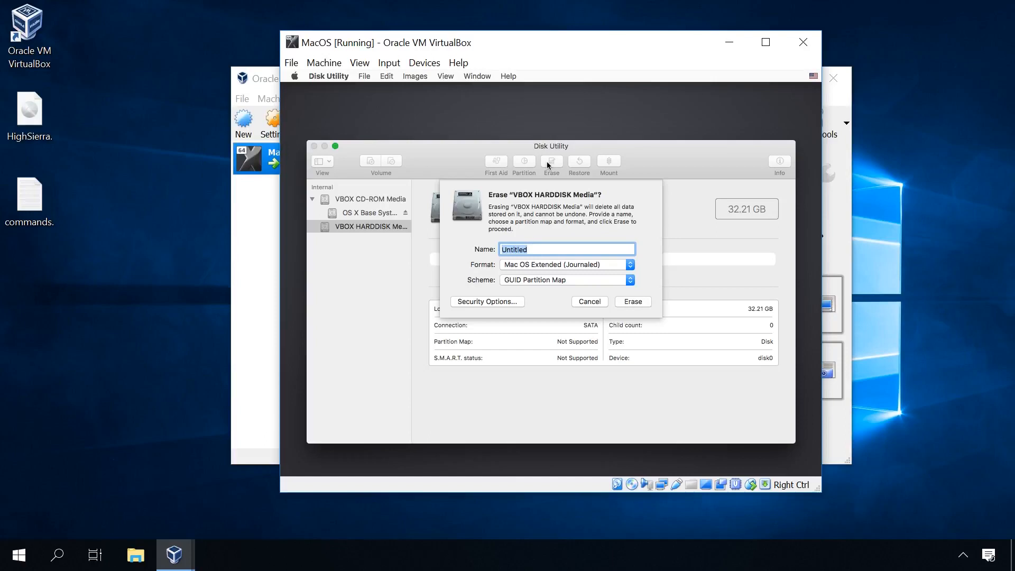
text(MacOS)
click(637, 302)
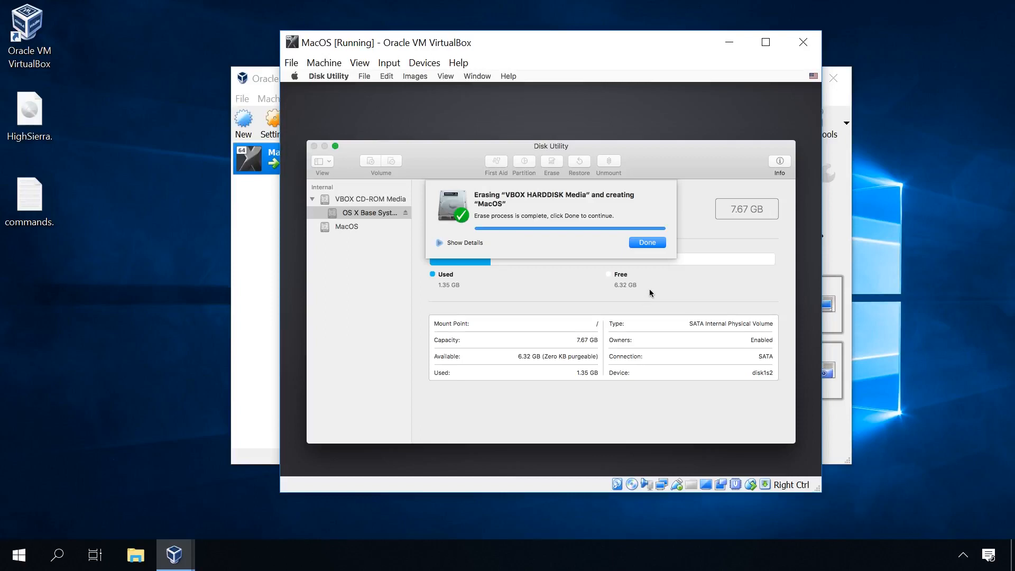
click(645, 244)
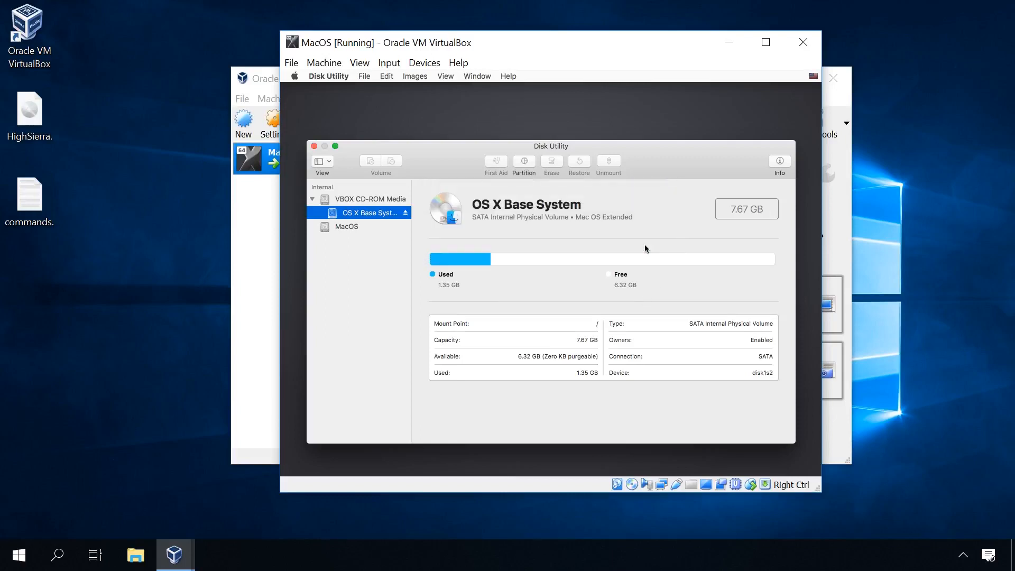
click(313, 147)
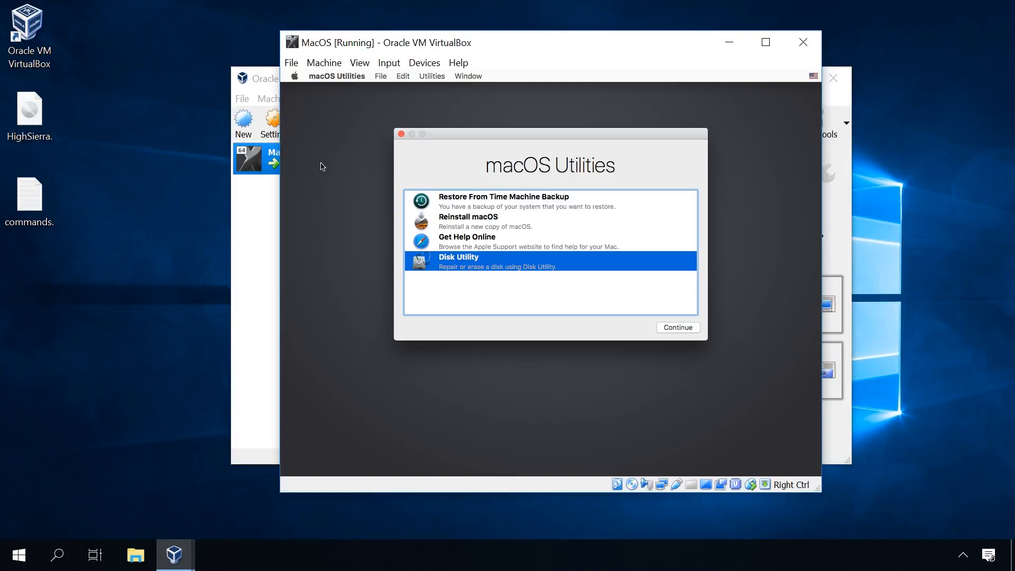
Step: Start Reinstall macOS, agree to the High Sierra license terms, and install onto the MacOS disk
click(450, 225)
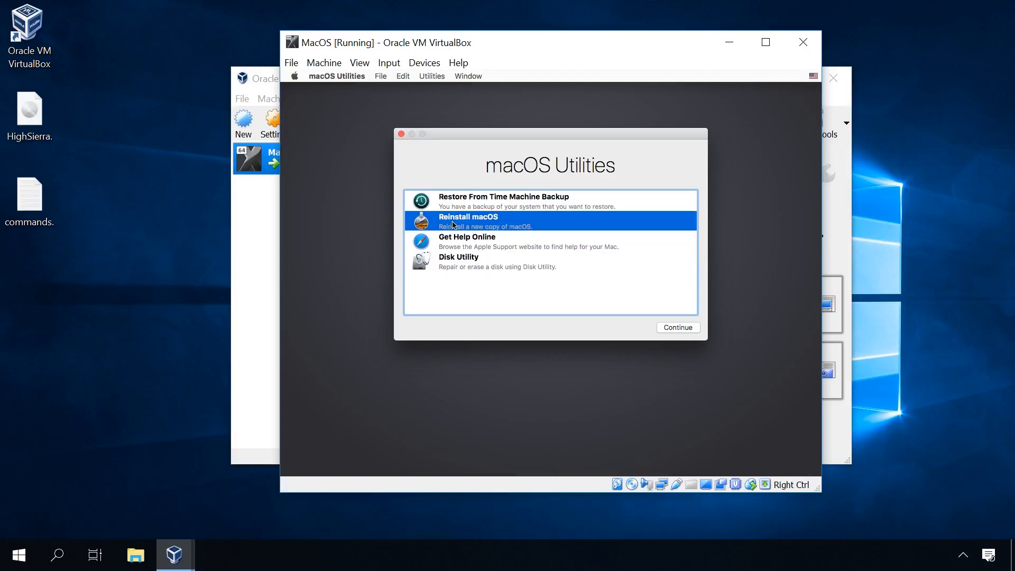
click(679, 329)
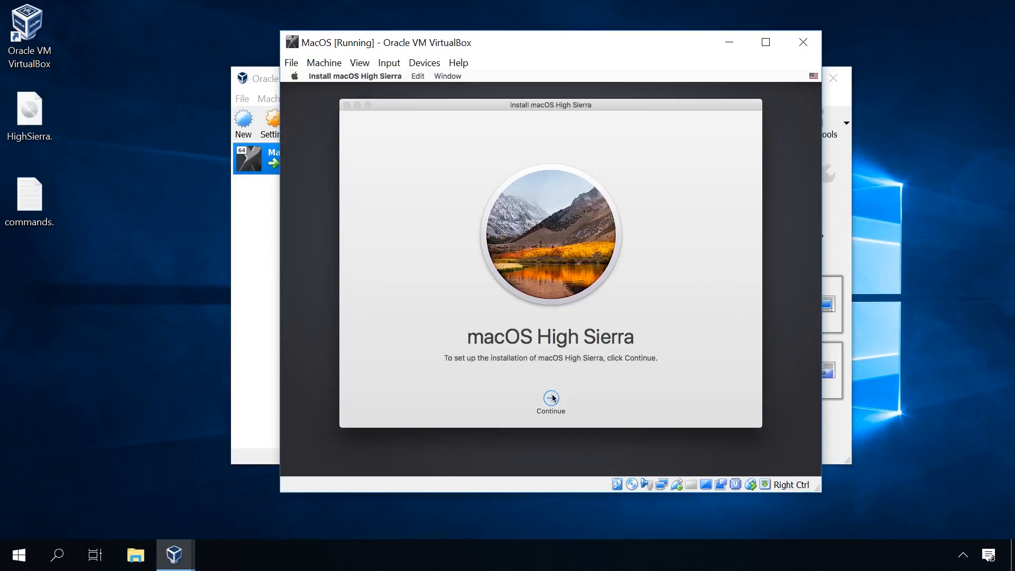
click(553, 398)
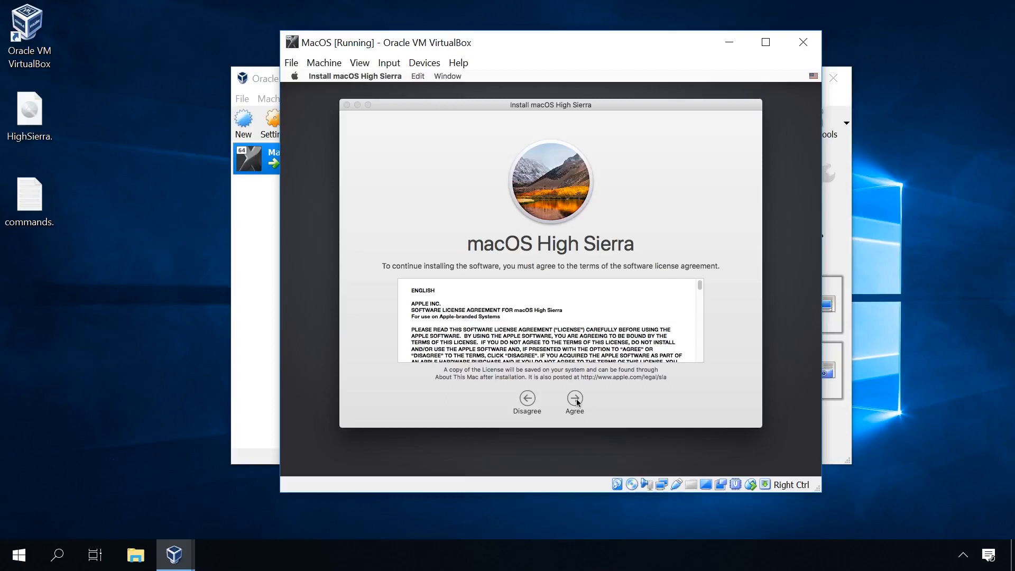
click(576, 400)
click(637, 164)
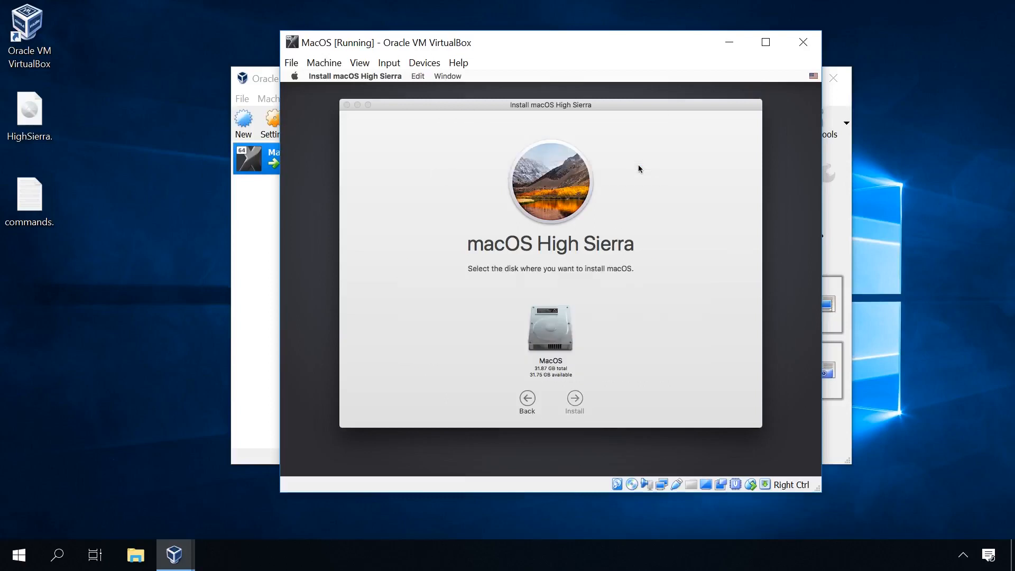
click(553, 338)
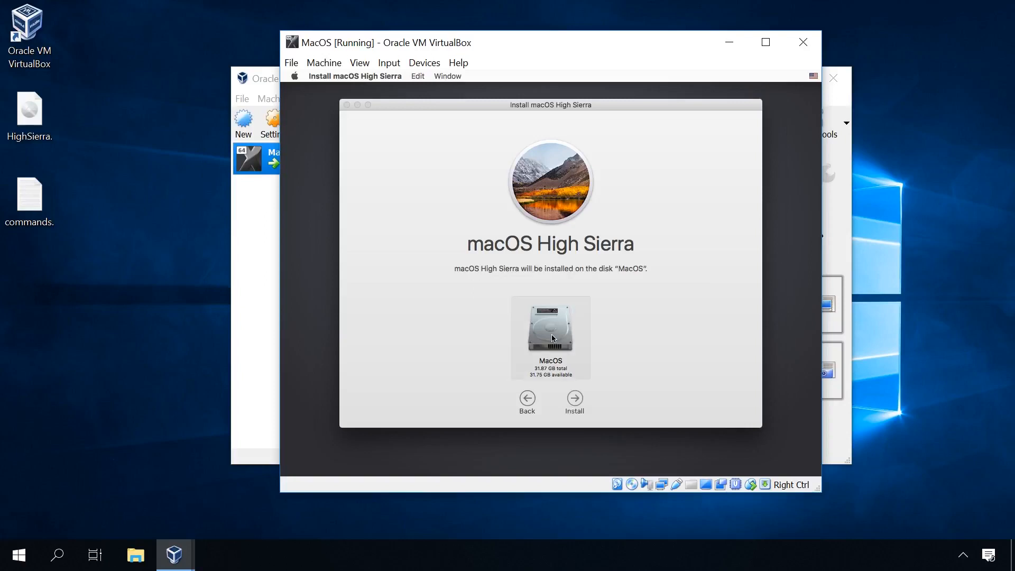
click(576, 401)
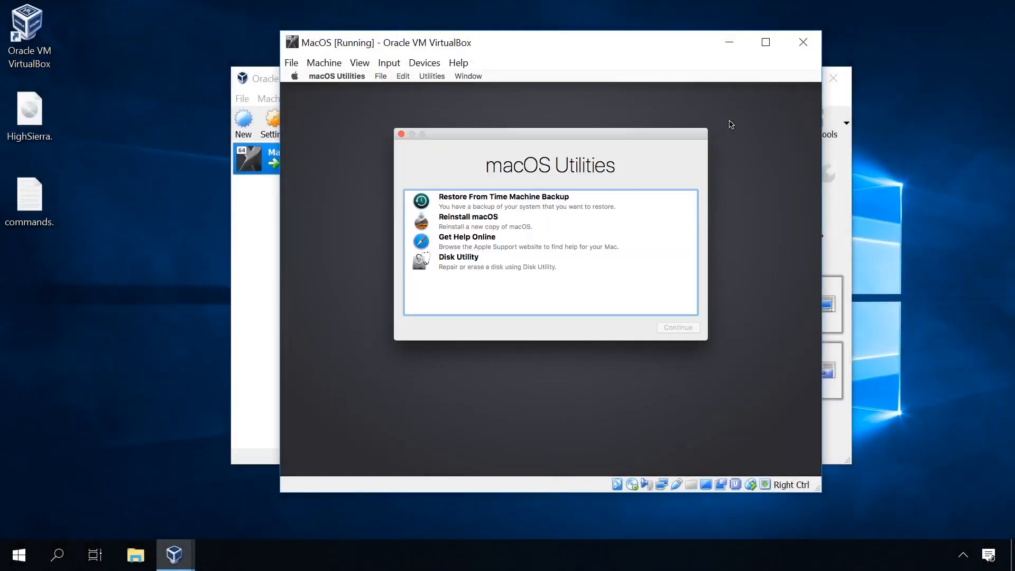
Step: Shut down the macOS guest and remove HighSierra.iso from the MacOS virtual machine's optical drive on SATA Port 1
click(295, 76)
click(309, 116)
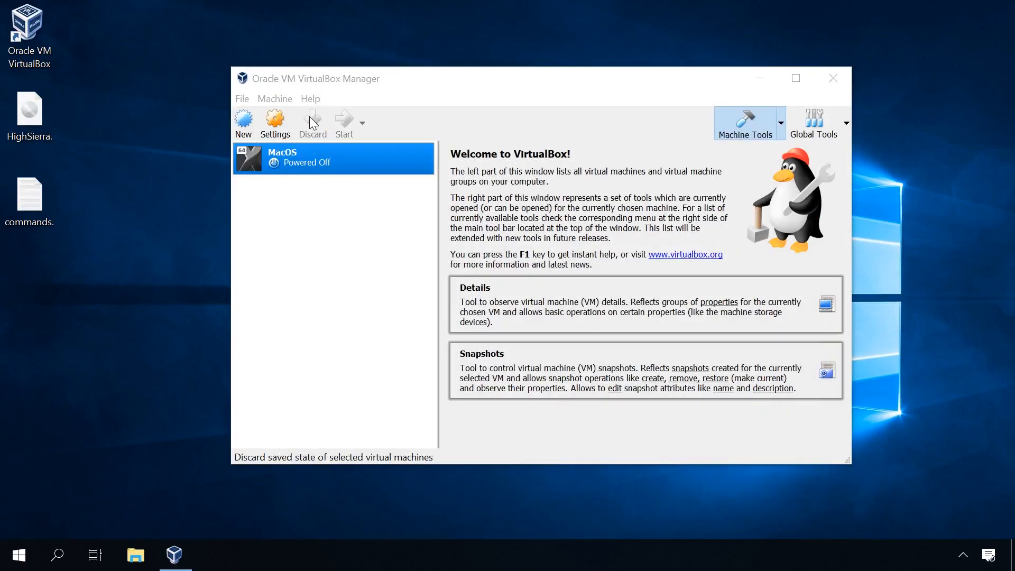
right_click(304, 150)
click(331, 160)
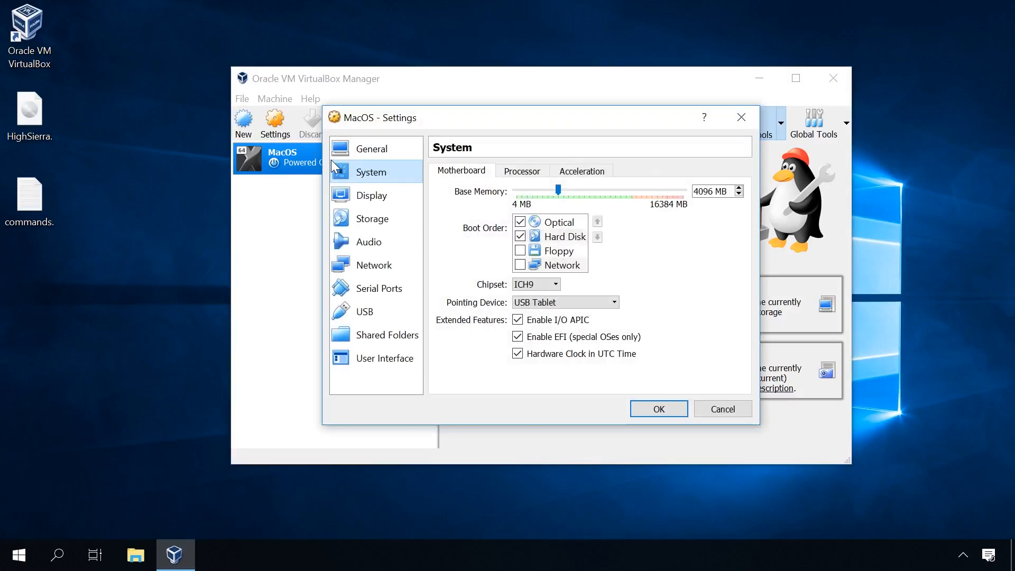
click(373, 220)
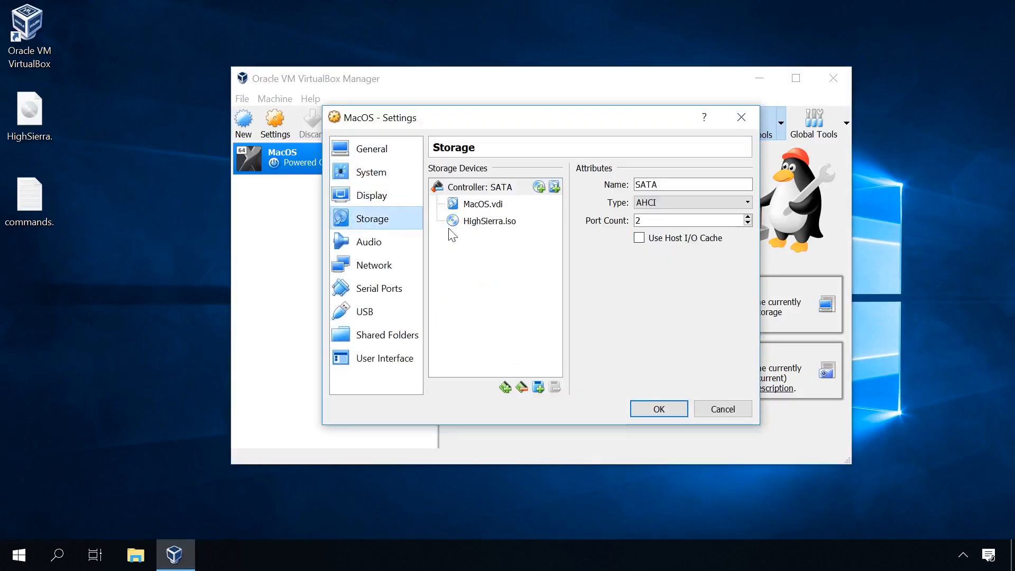
click(486, 222)
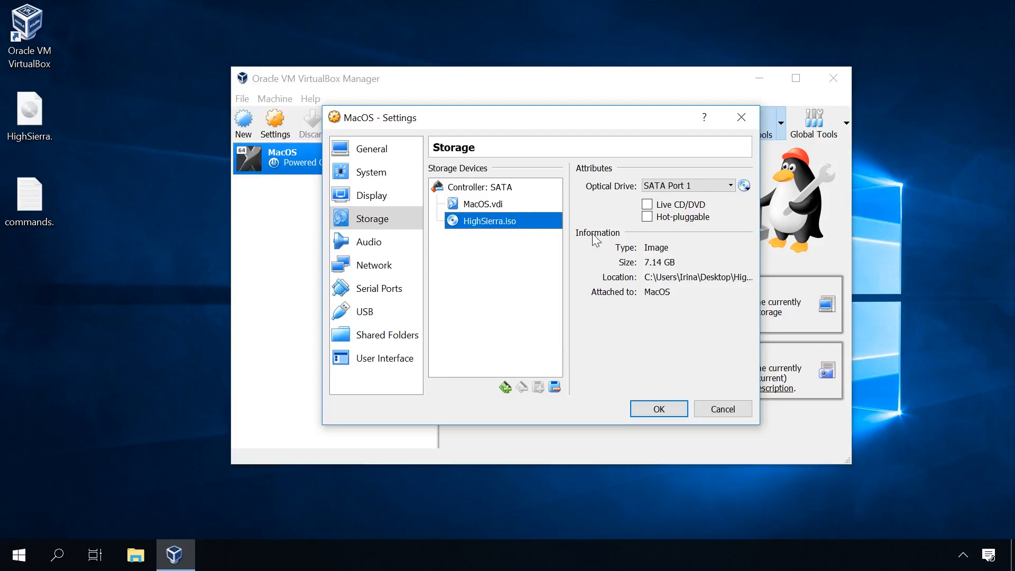
click(745, 186)
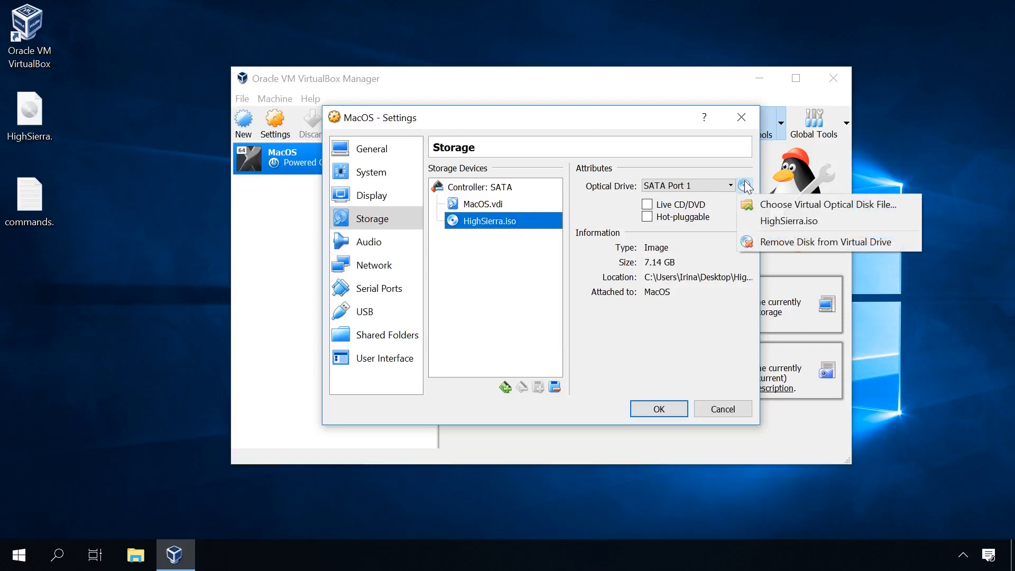
click(767, 241)
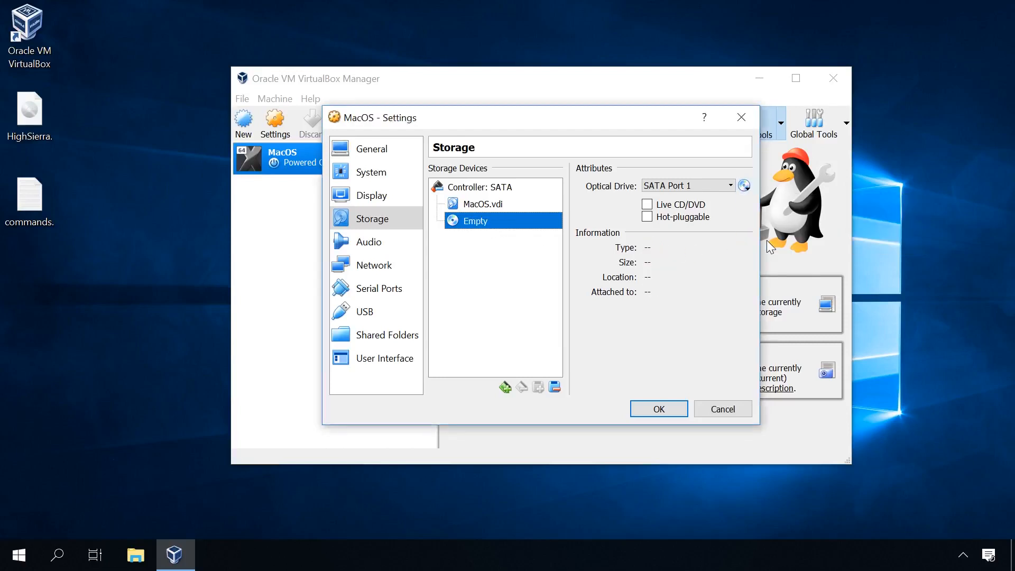
click(654, 411)
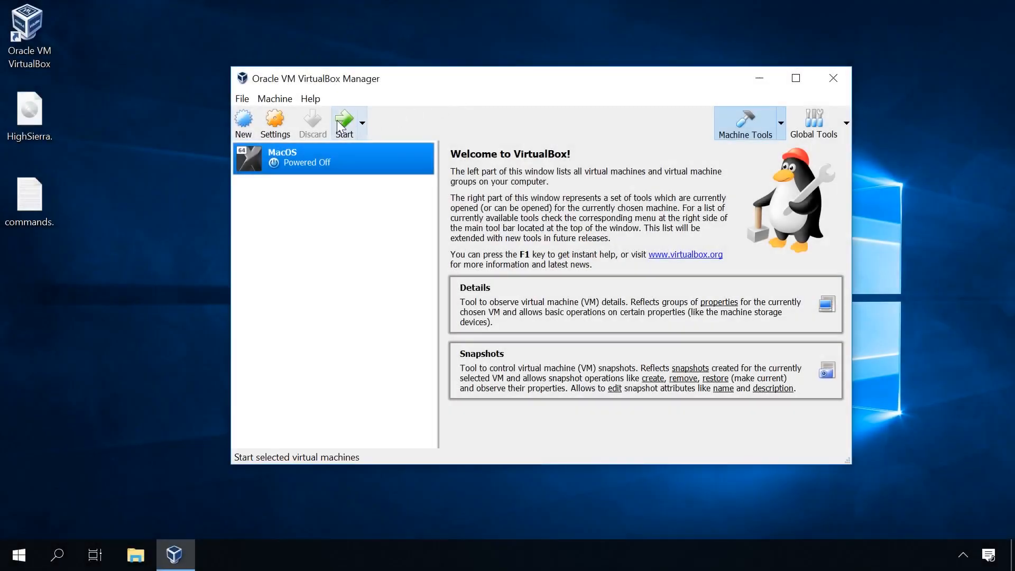
Step: Start the MacOS virtual machine again and dismiss its keyboard capture notice
click(339, 127)
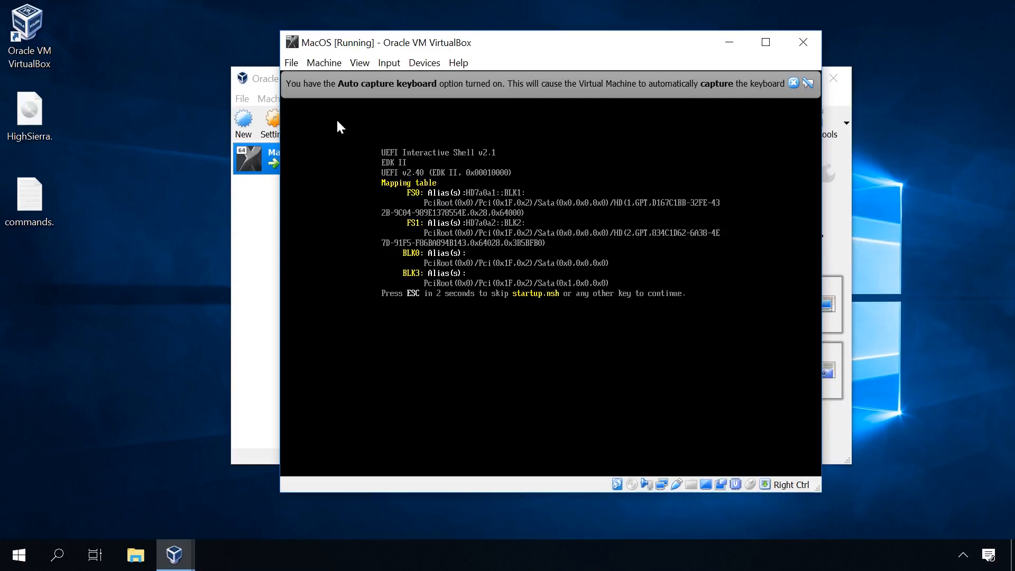
click(794, 83)
click(751, 99)
Step: In the UEFI shell, switch to fs1: and change into the "macOS Install Data" folder and its "Locked Files" subfolder
text(fs1:)
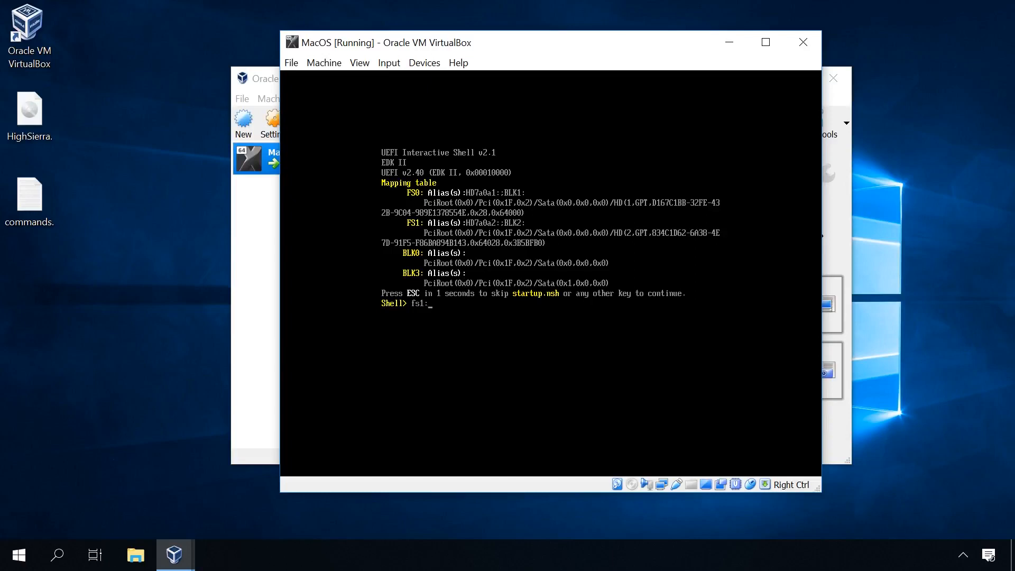
key(Return)
text(cd "macOS Install Data)
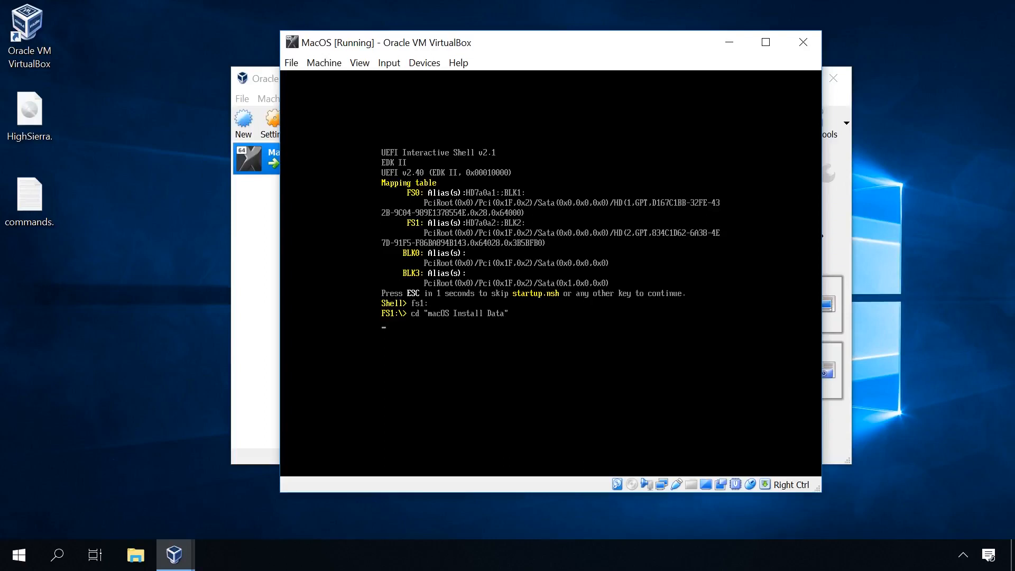
text(cd "Lo)
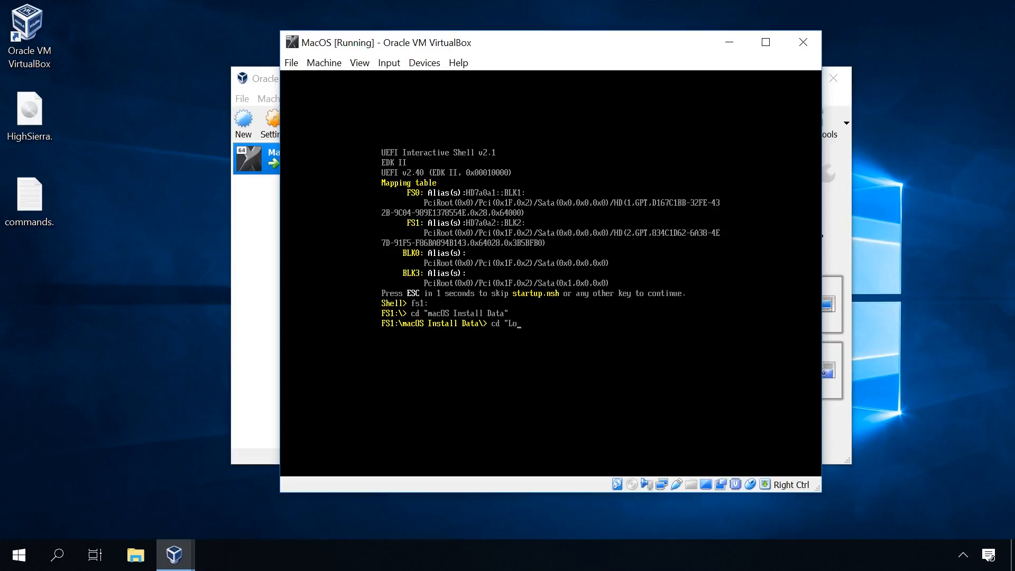
text(cked Files)
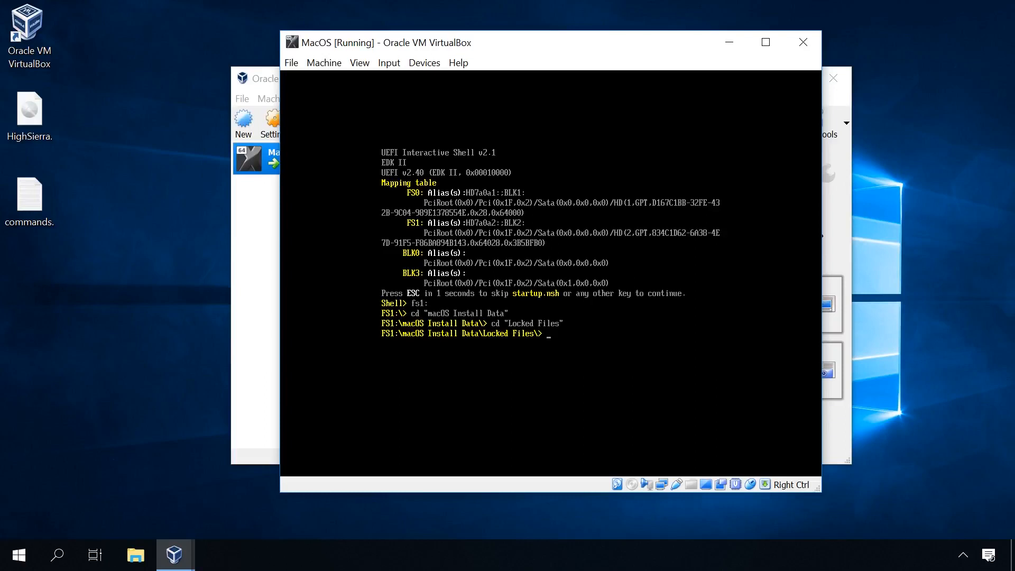
text(cd "Boot Files")
Step: Change into the "Boot Files" folder and run boot.efi to continue the macOS installation
key(Return)
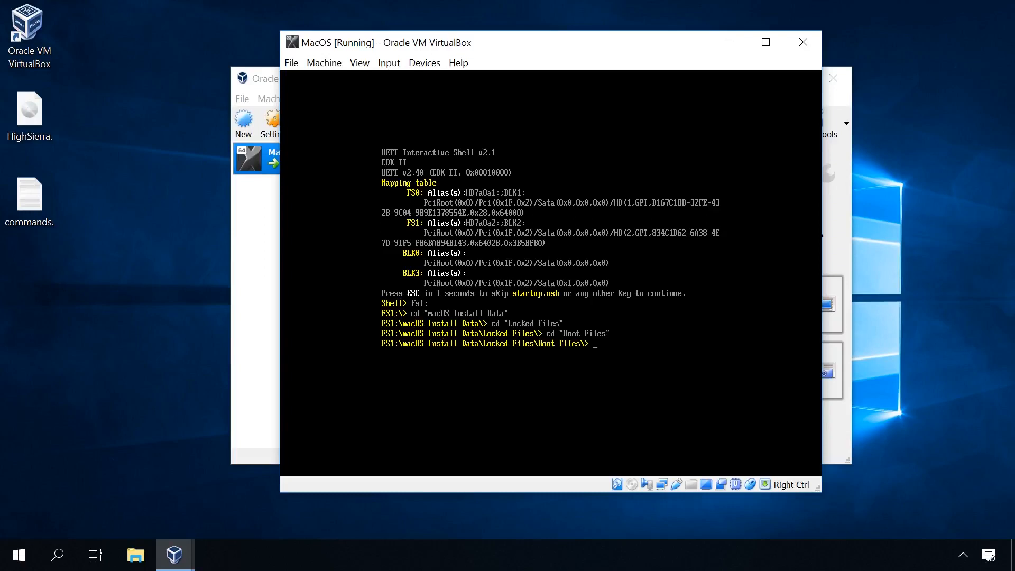
text(boot.efi)
key(Return)
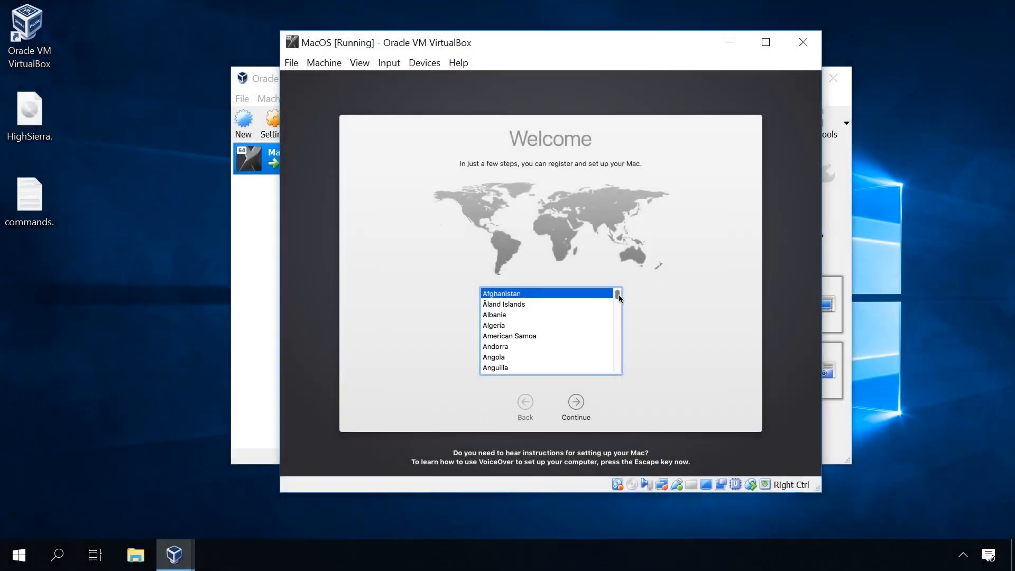
Step: Choose United States as the country and accept the U.S. keyboard layout in the setup assistant
drag(620, 298, 617, 365)
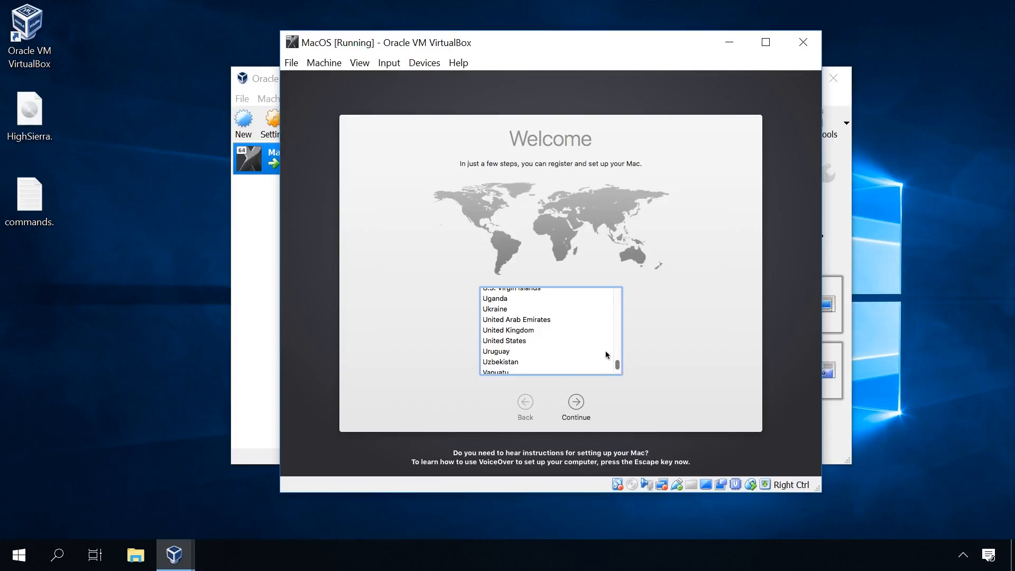
click(511, 344)
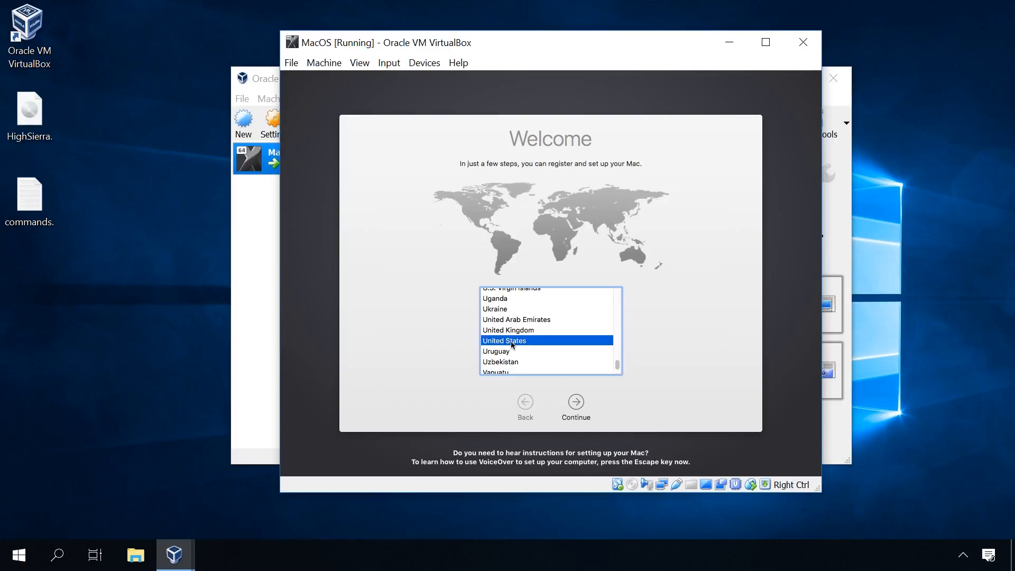
click(576, 403)
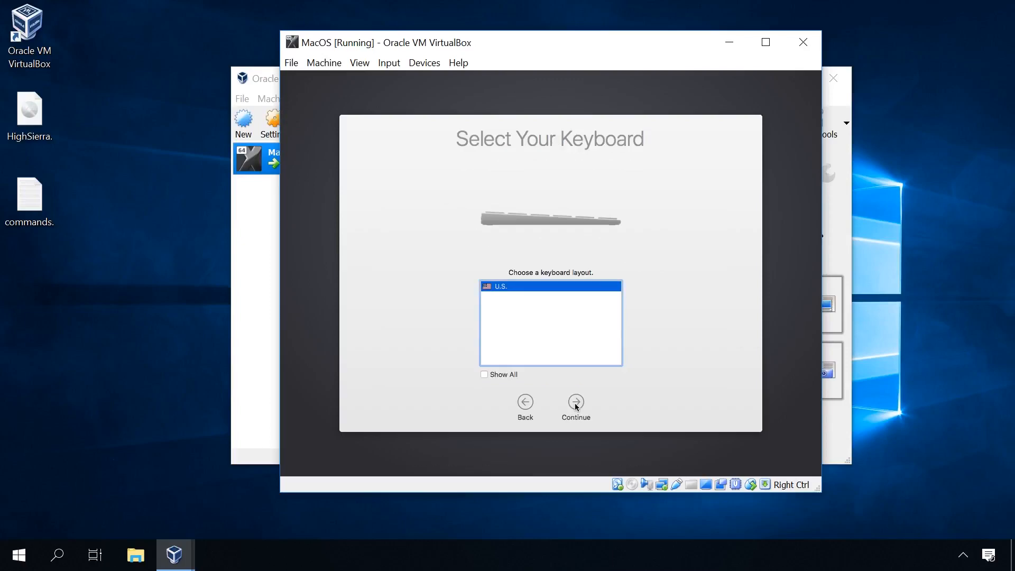
click(576, 404)
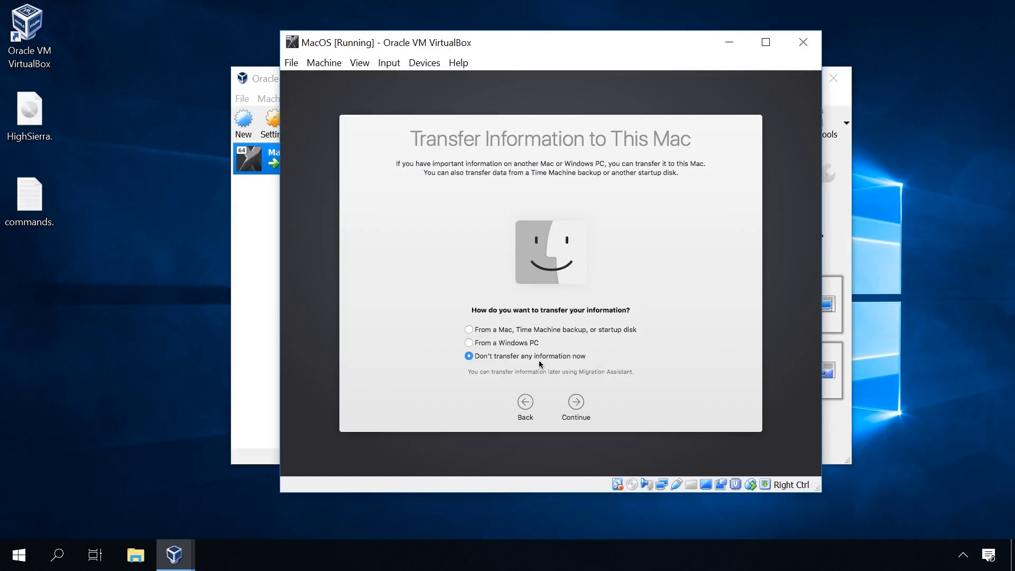
Step: Continue without transferring information or signing in with an Apple ID, and agree to the macOS Software License Agreement
click(576, 402)
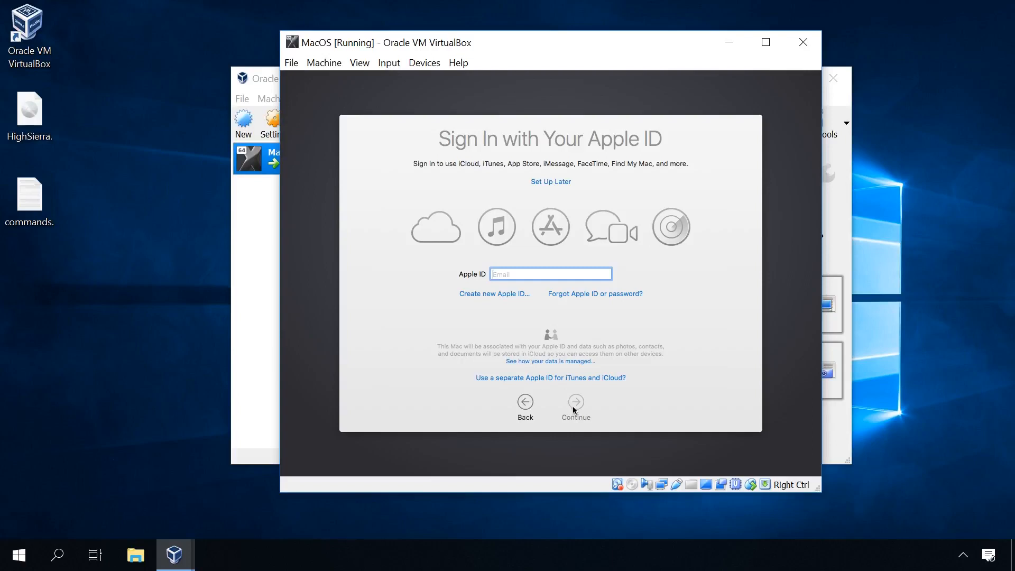
click(551, 181)
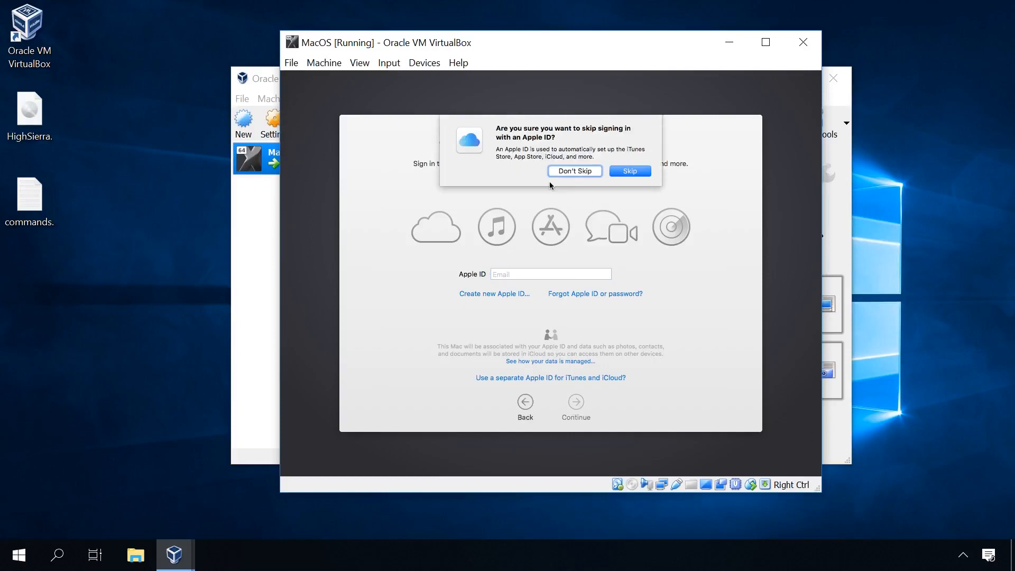
click(620, 173)
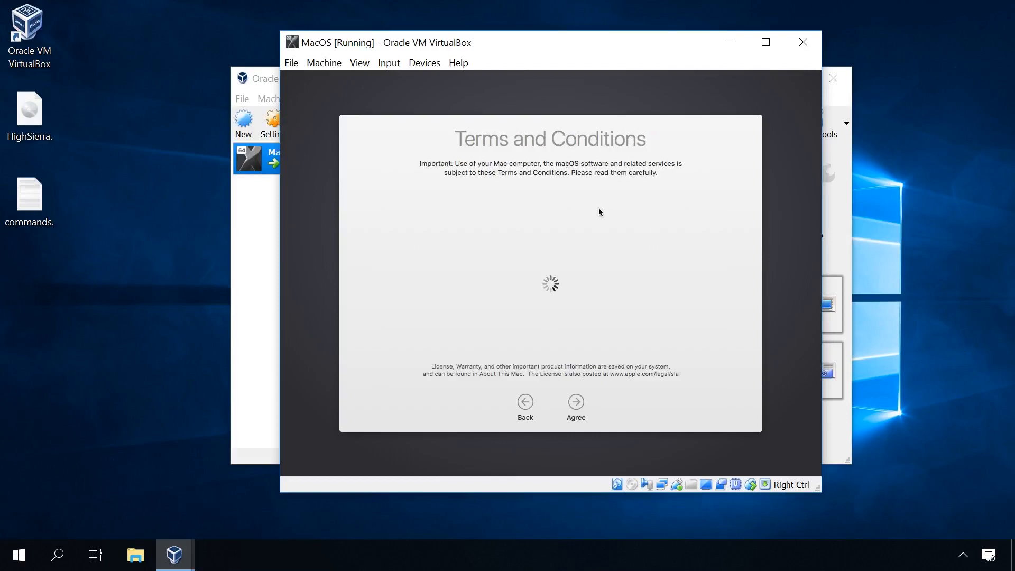
click(577, 404)
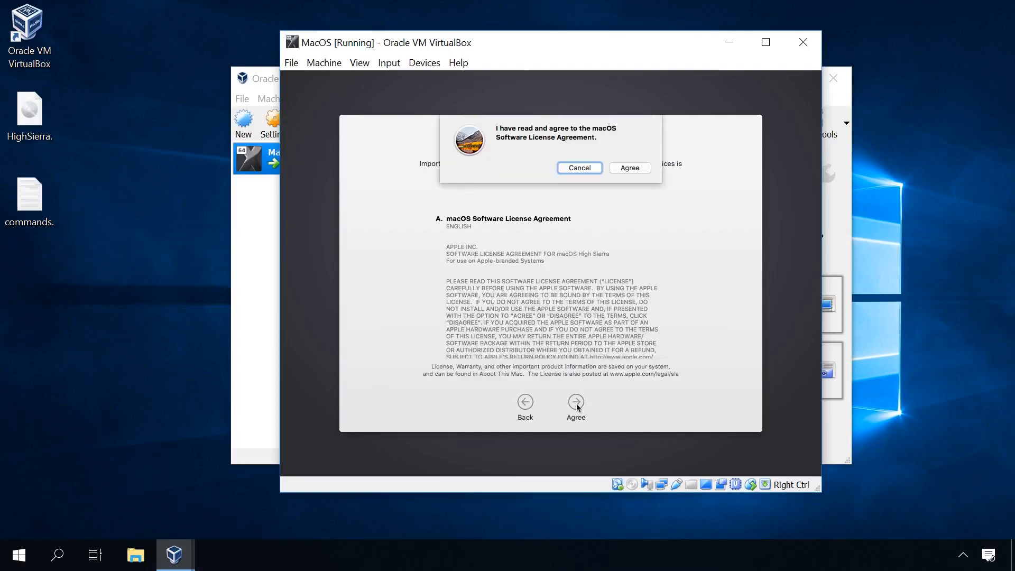
click(633, 167)
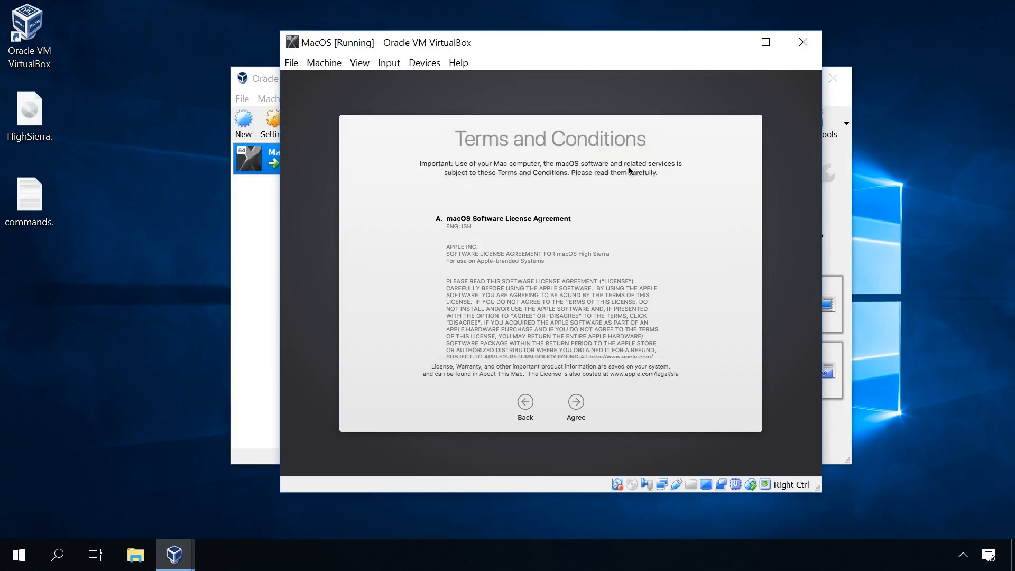
Step: Create the computer account "user", entering and verifying the account password and filling in a password hint
text(user)
key(Tab)
key(Tab)
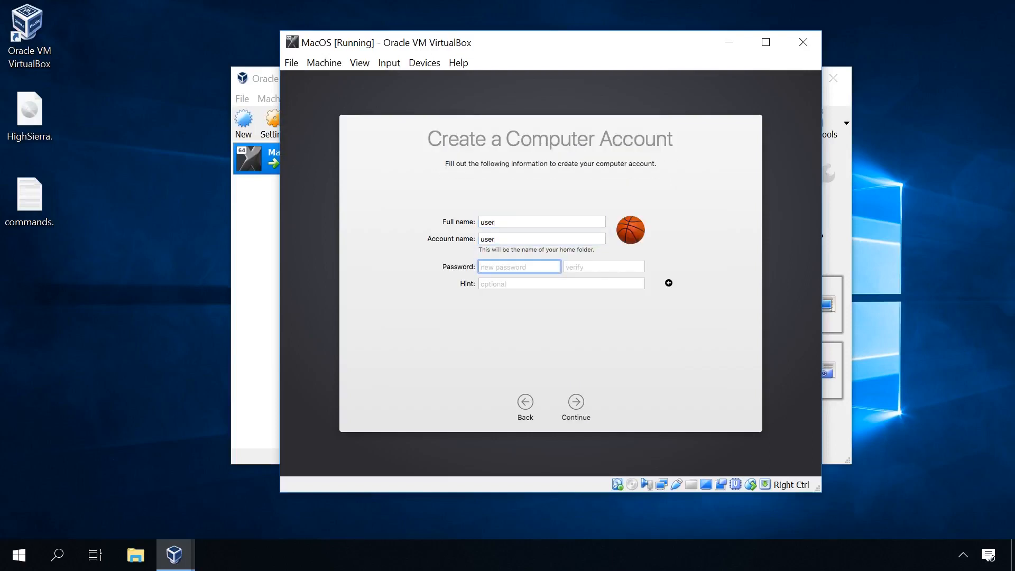
text(••••)
key(Tab)
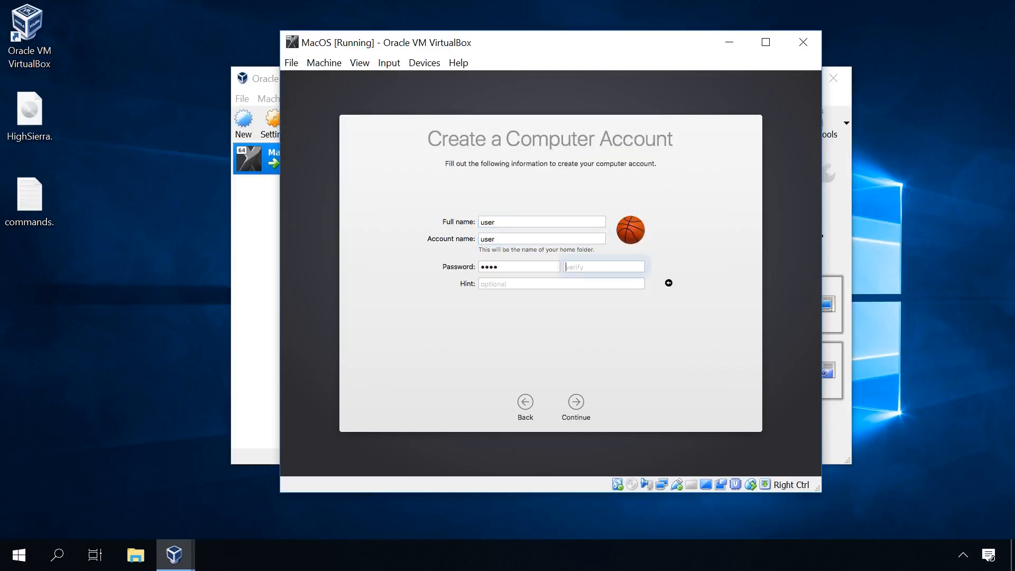
text(••••)
key(Tab)
text(us)
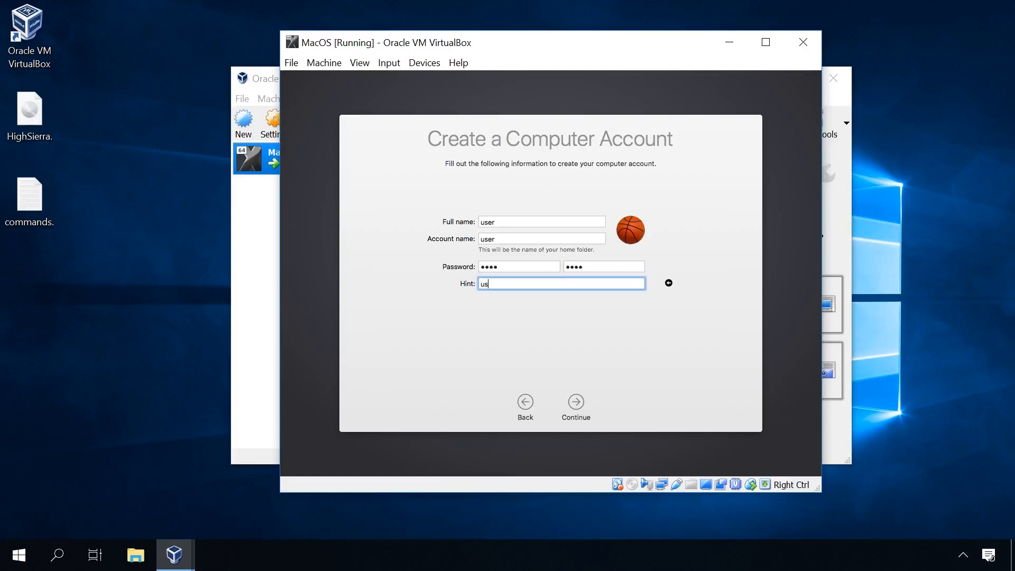
click(578, 404)
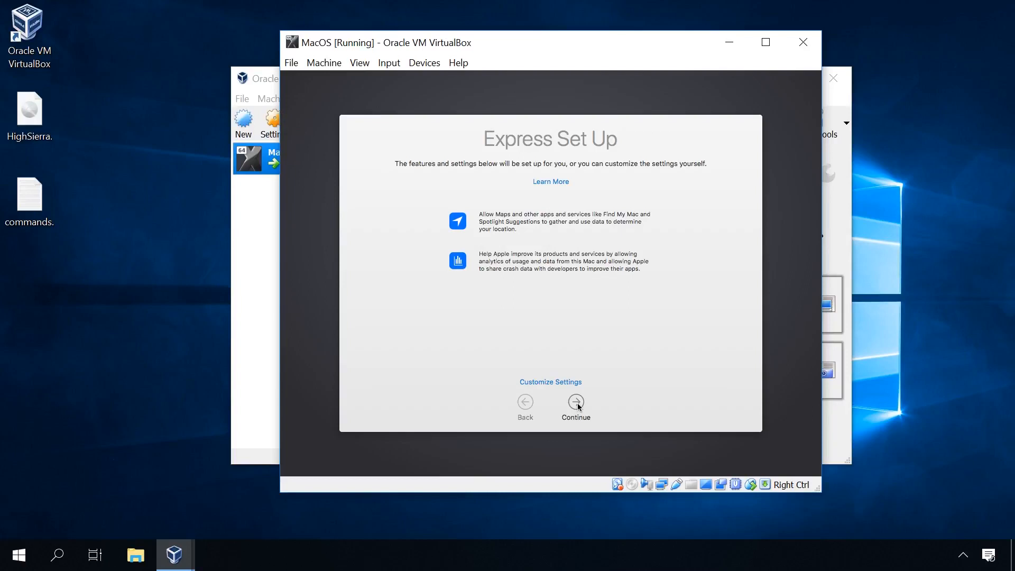
Step: Accept the Express Set Up settings and identify the keyboard as ANSI (United States and others) in Keyboard Setup Assistant
click(577, 403)
click(576, 403)
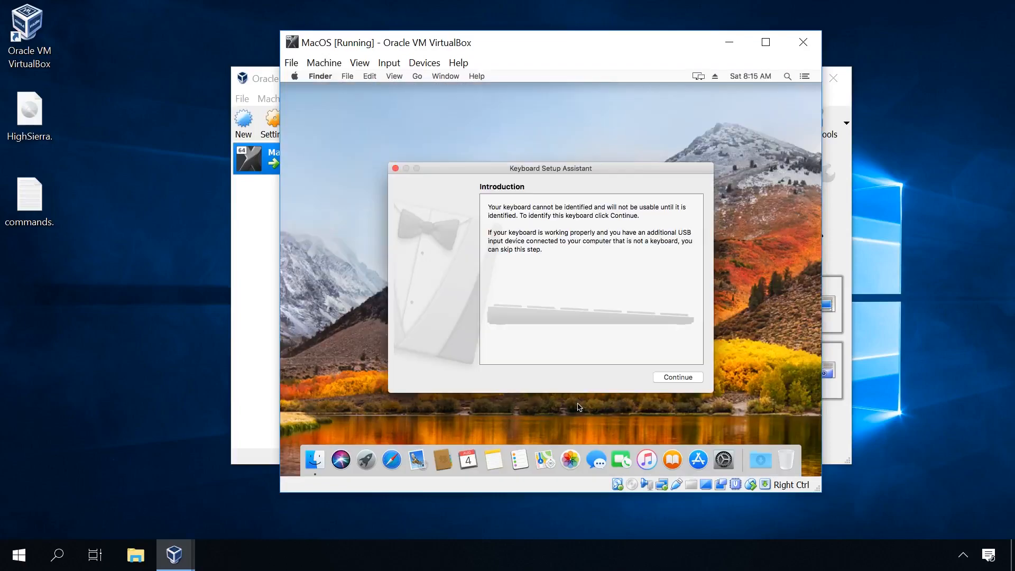
click(680, 377)
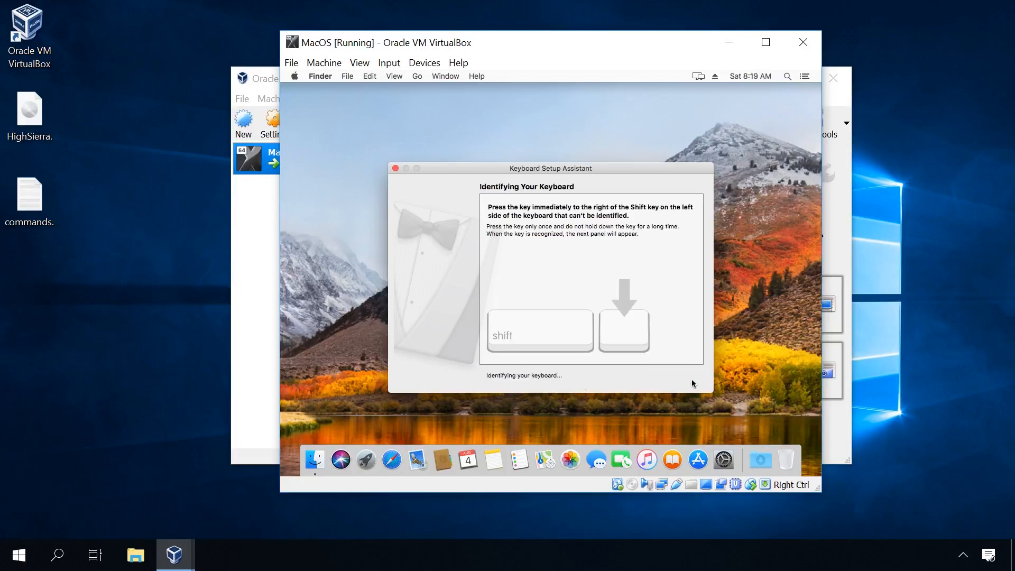
key(z)
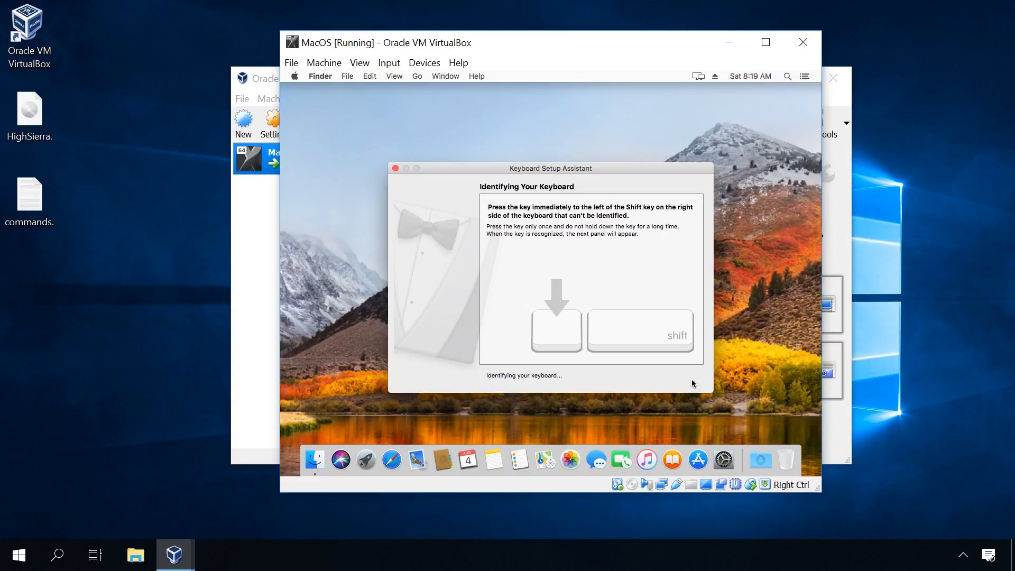
key(slash)
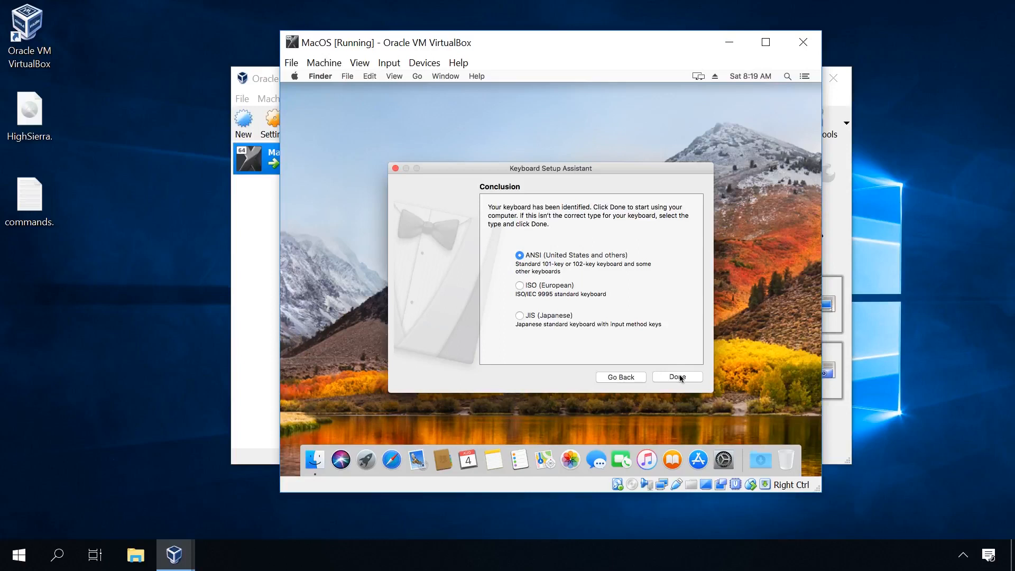
click(679, 378)
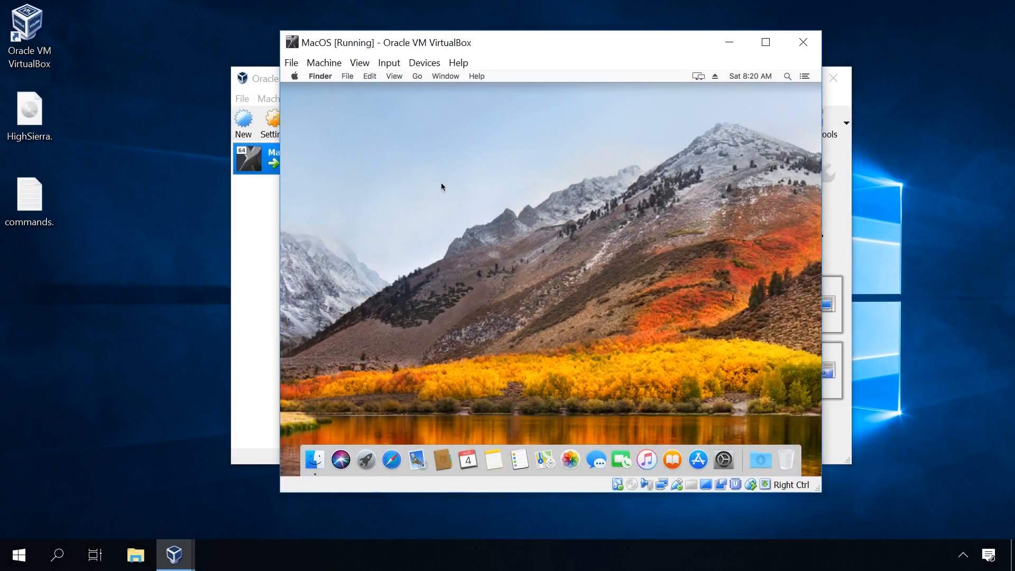
Step: Open About This Mac and view the system overview and display information
click(296, 78)
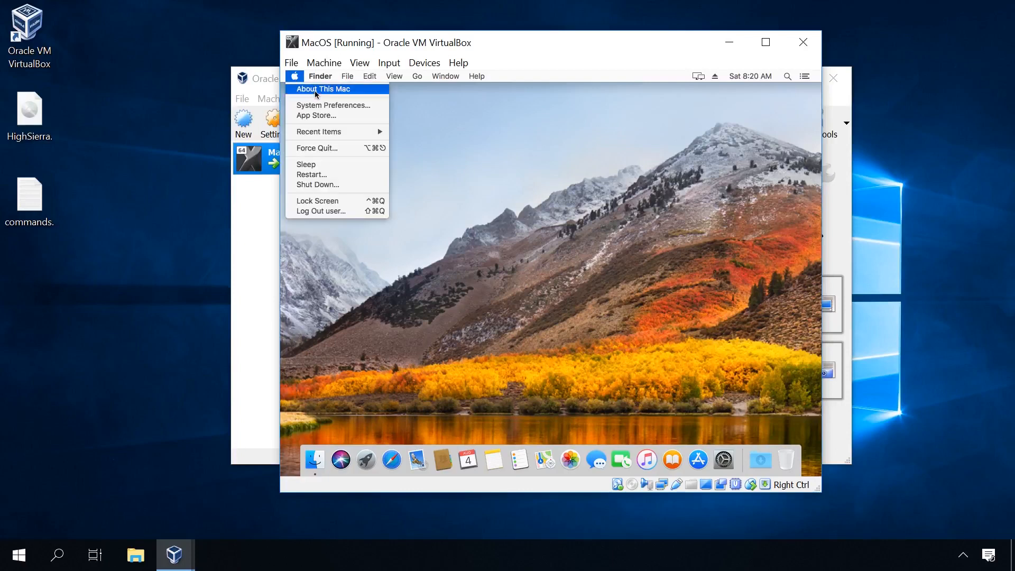
click(316, 92)
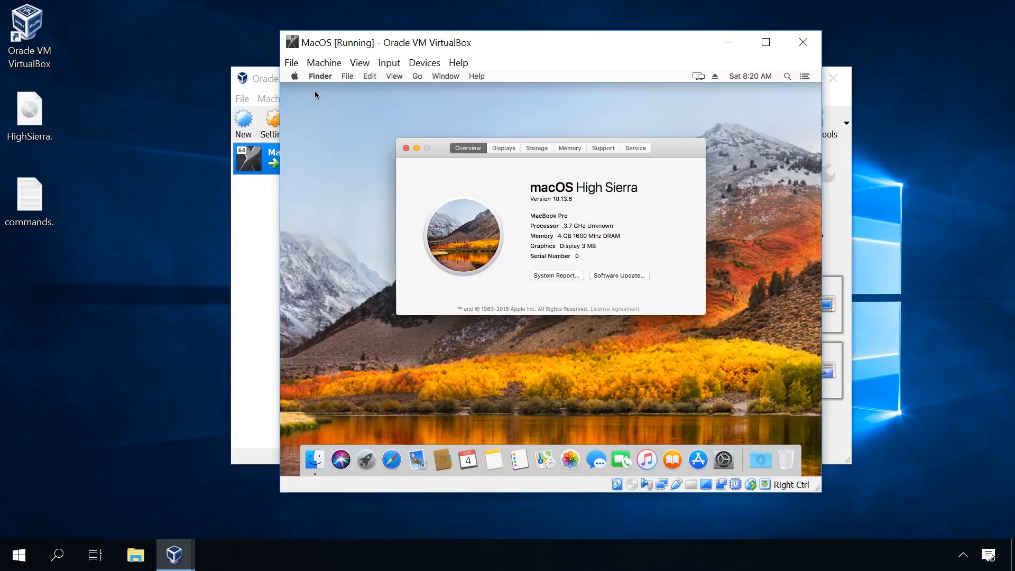
click(515, 150)
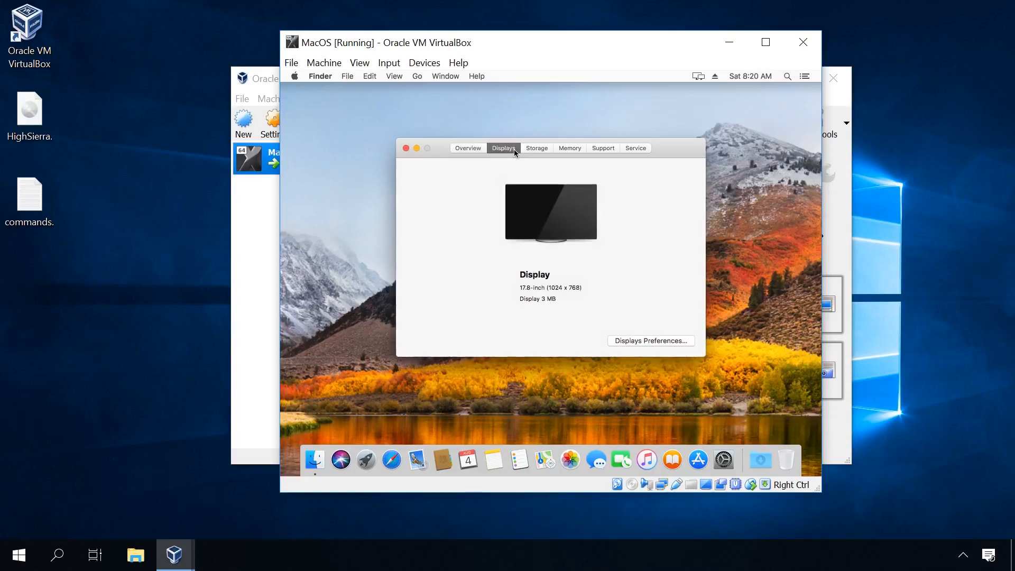
Step: Open the display preferences, show the scaled resolution options, and close both the preferences and system information windows
click(632, 341)
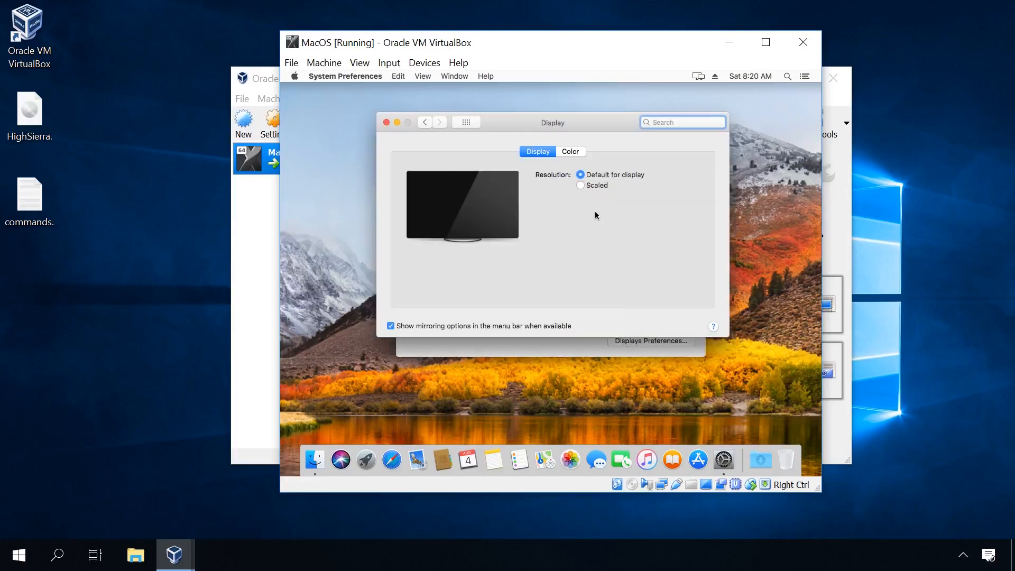
click(593, 186)
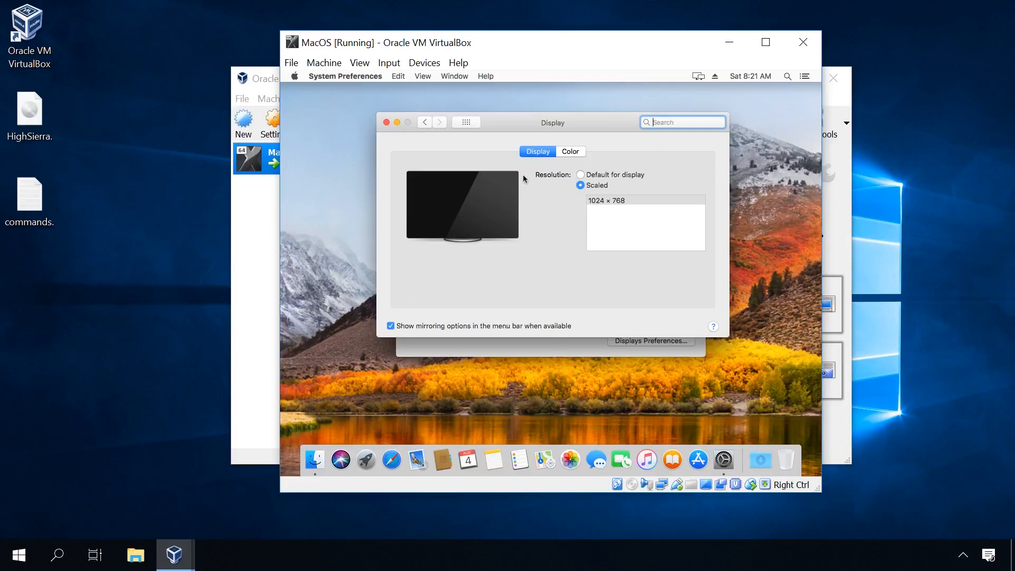
click(387, 122)
click(406, 150)
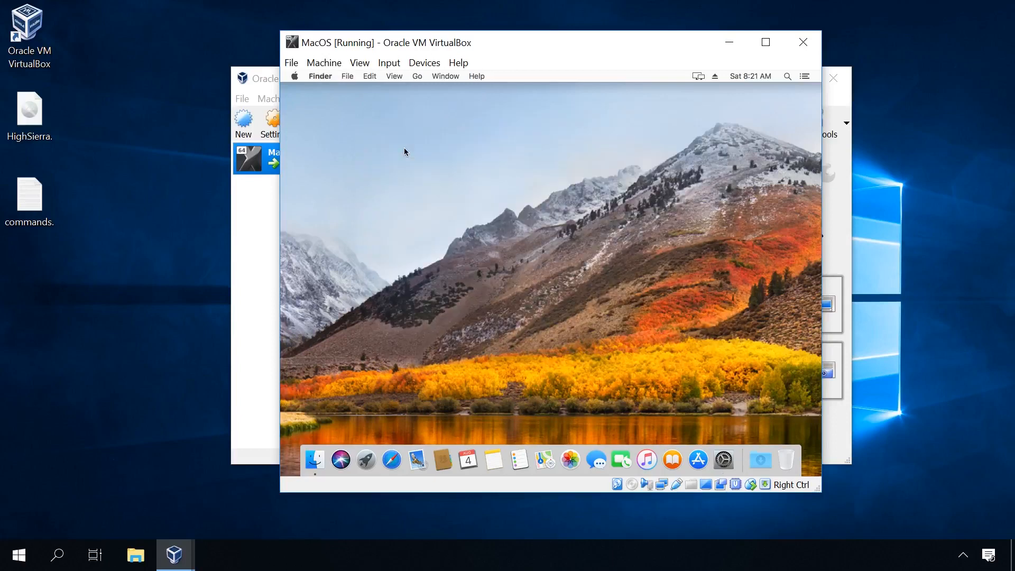
Step: Shut down the macOS virtual machine and close VirtualBox Manager
click(295, 76)
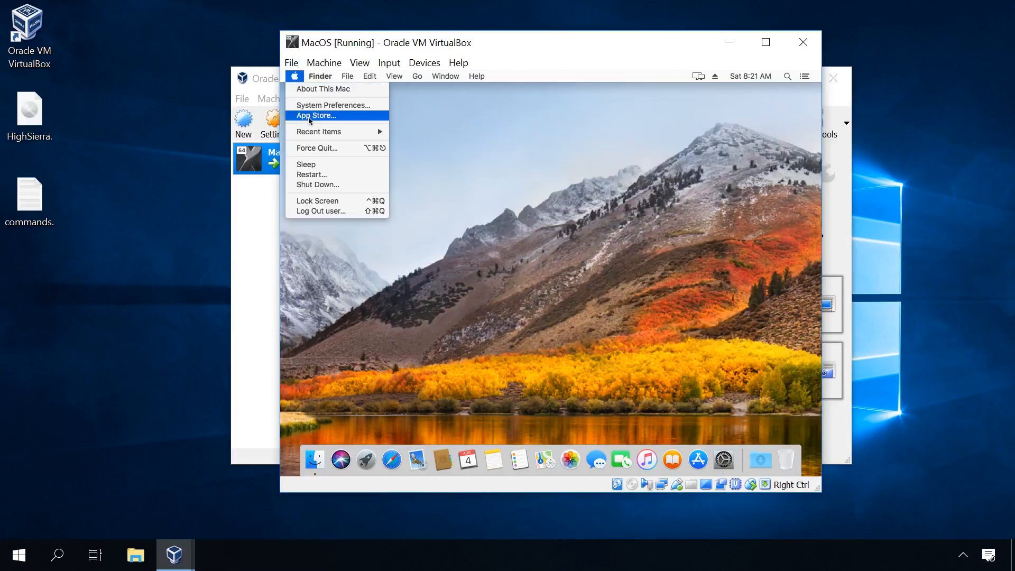
click(325, 185)
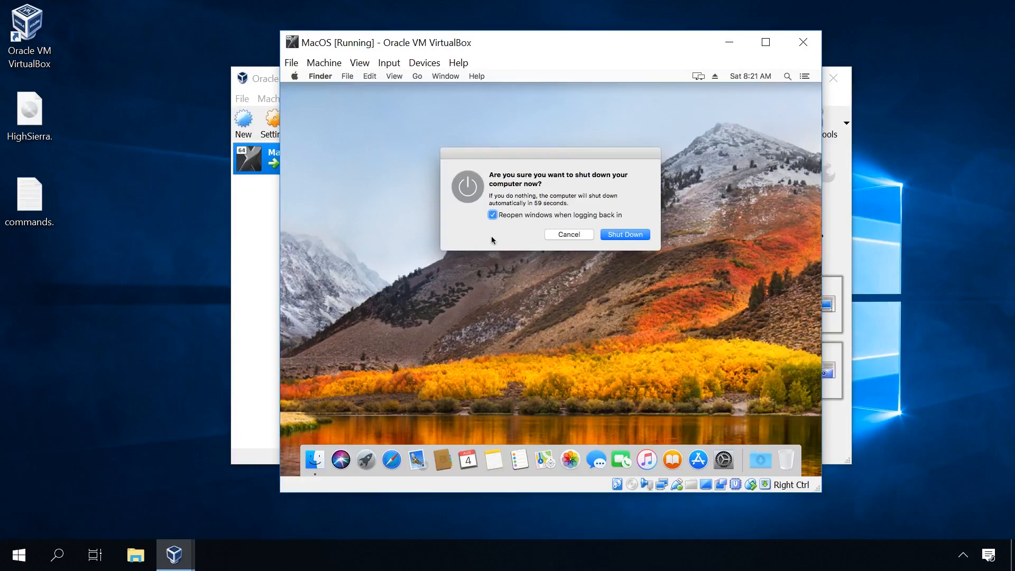
click(624, 236)
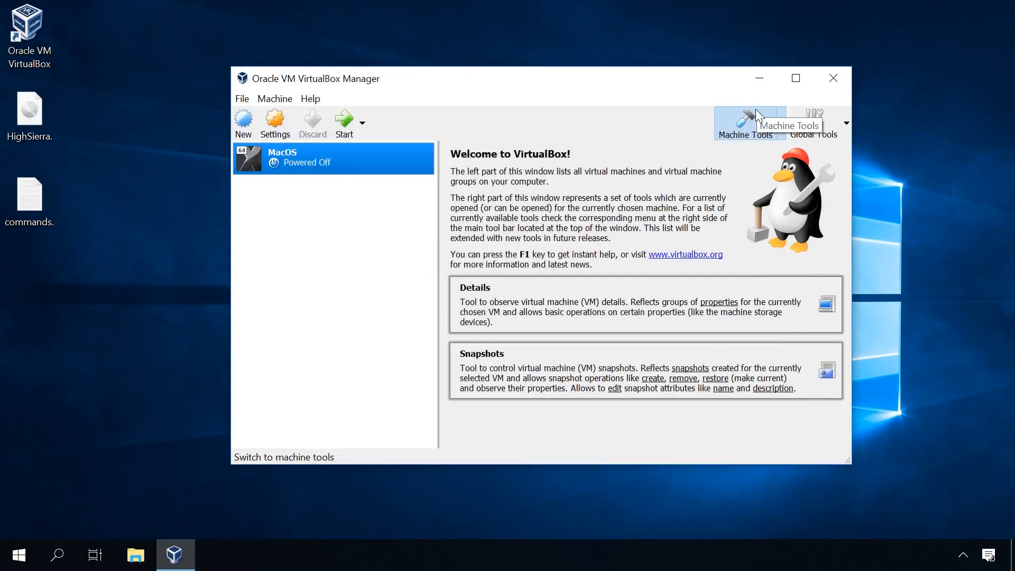
click(834, 78)
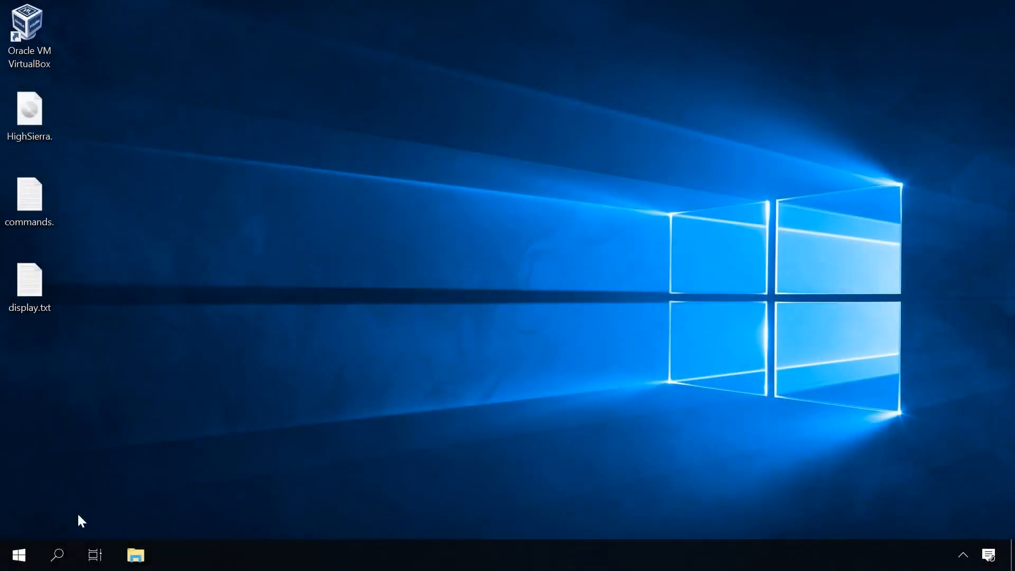
Step: Search Windows for "cmd" and run Command Prompt as administrator, allowing it to make changes to the device
click(48, 569)
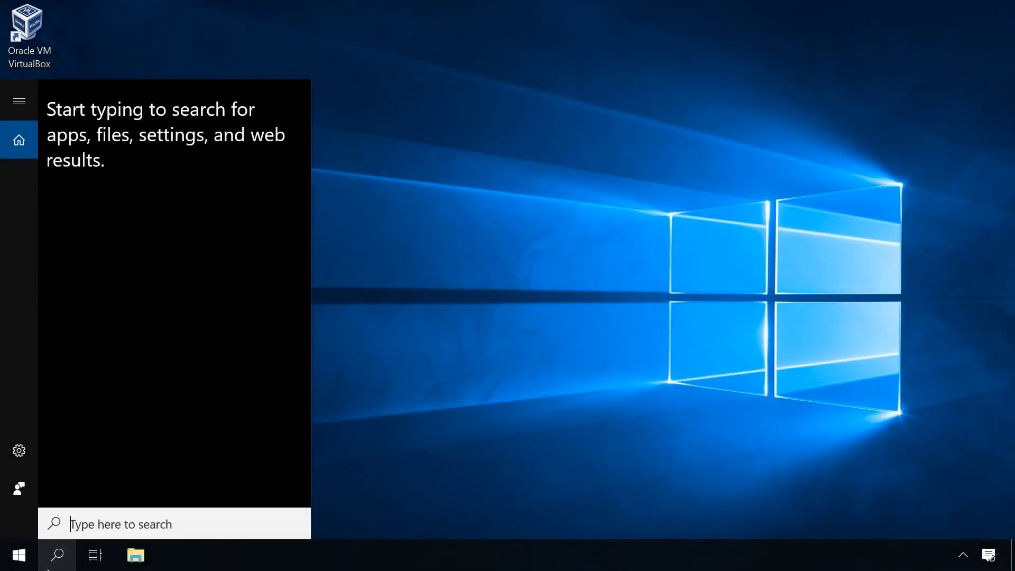
text(cmd)
right_click(182, 164)
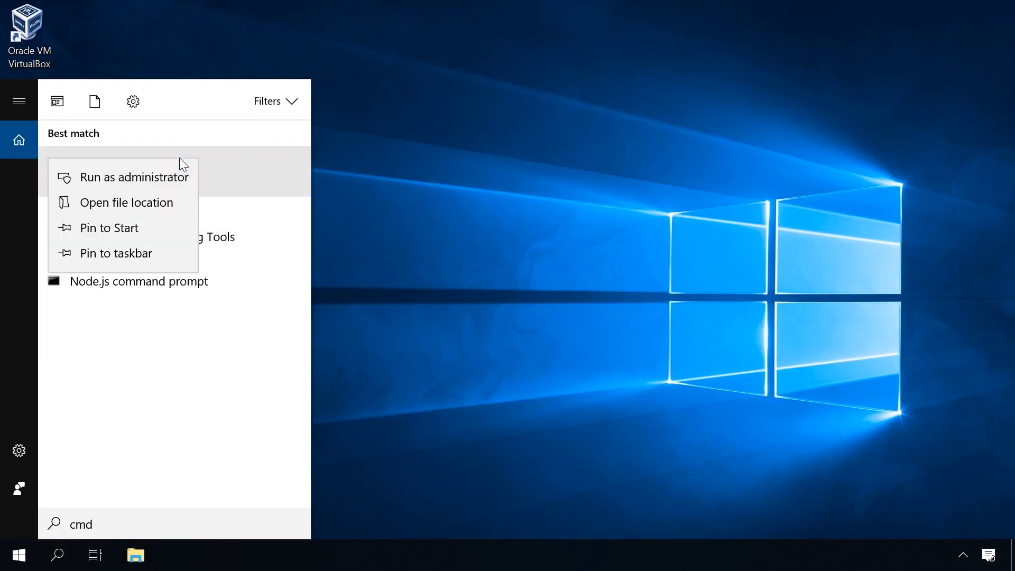
click(171, 176)
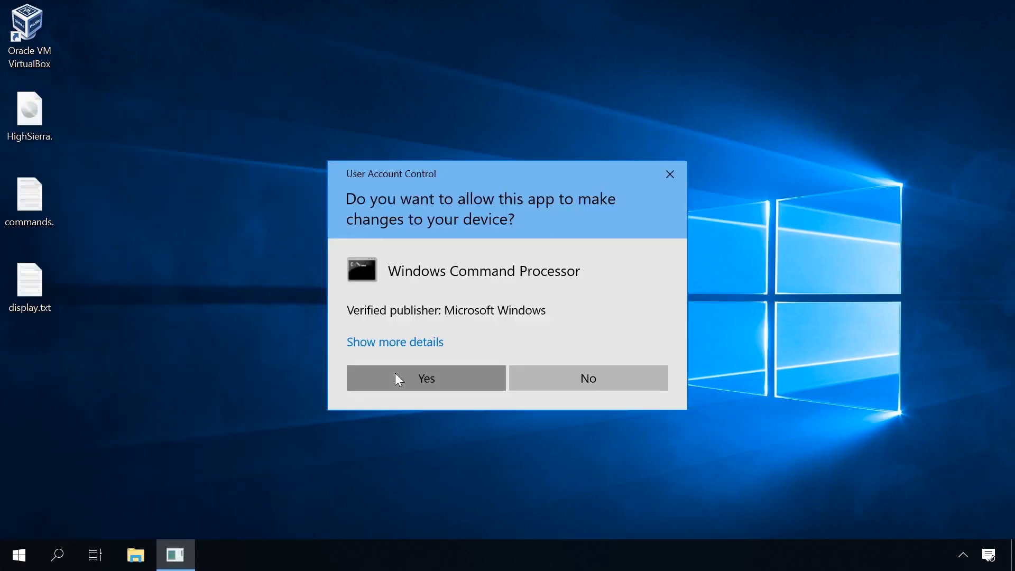
click(398, 378)
Step: Open display.txt from the desktop and arrange it side by side with the Command Prompt window
drag(240, 80, 5, 197)
double_click(36, 281)
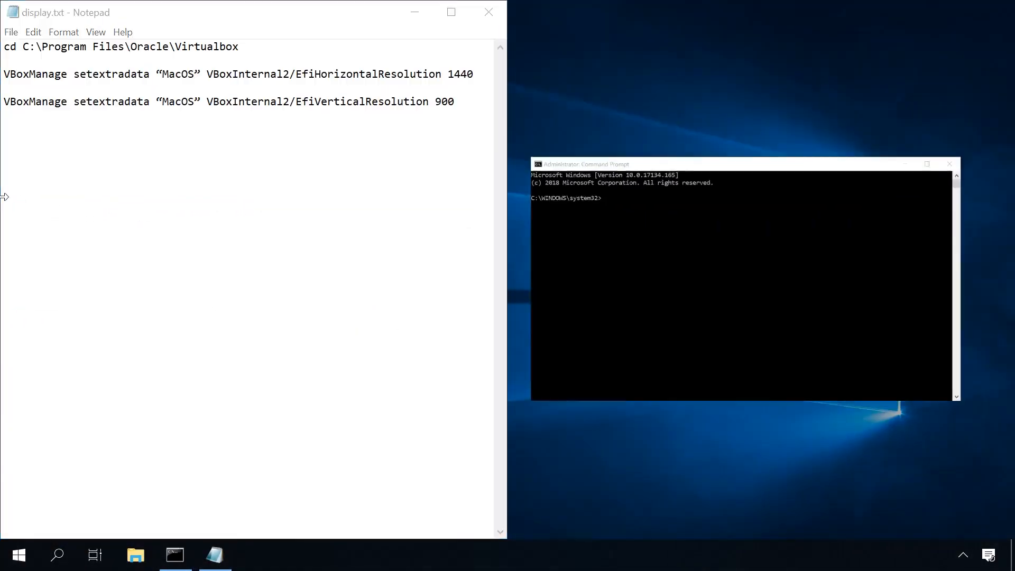
click(661, 243)
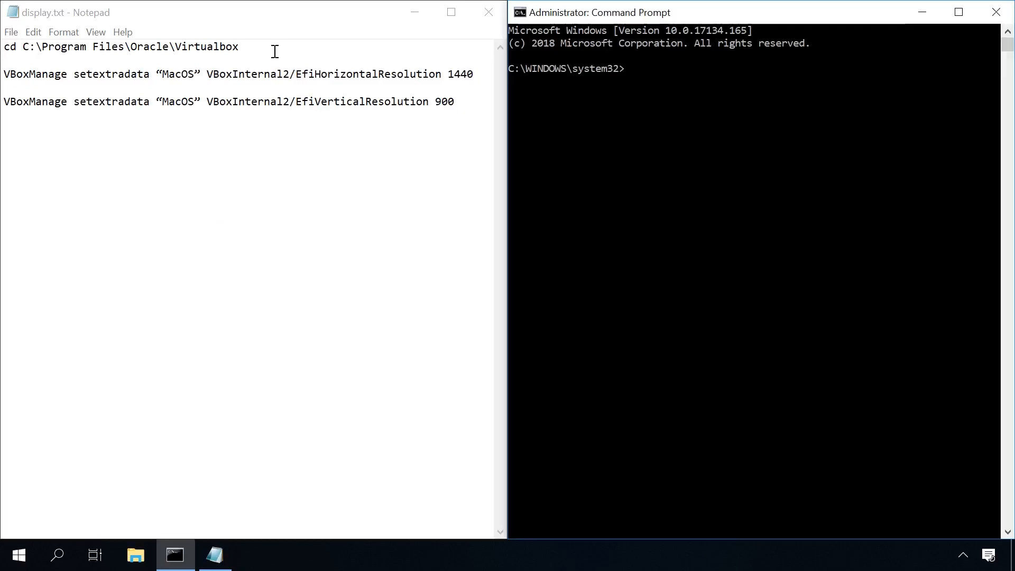
Step: Copy the cd command from display.txt and run it in Command Prompt to change to C:\Program Files\Oracle\Virtualbox
drag(275, 51, 5, 46)
key(ctrl+c)
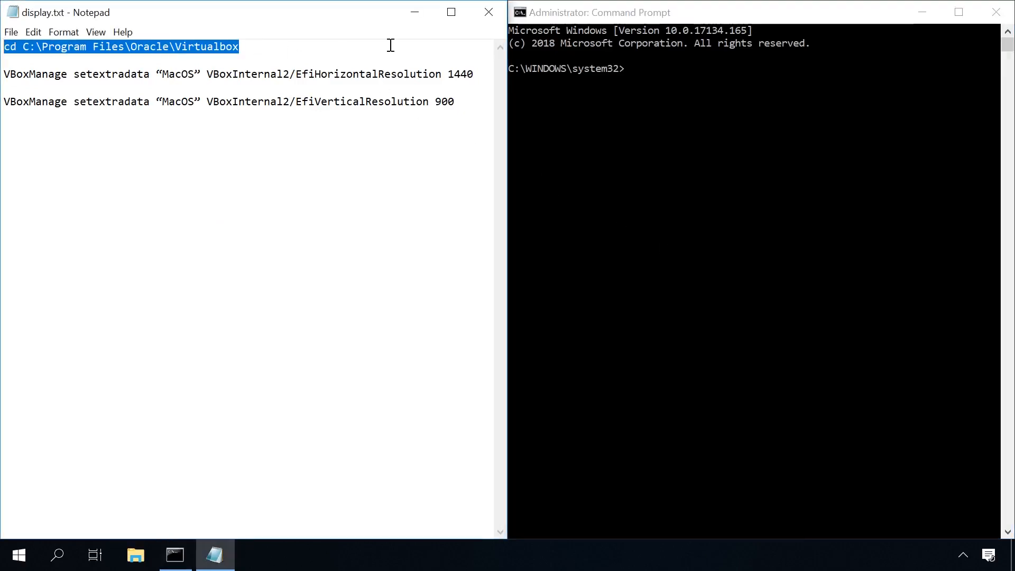
click(589, 15)
key(ctrl+v)
key(Return)
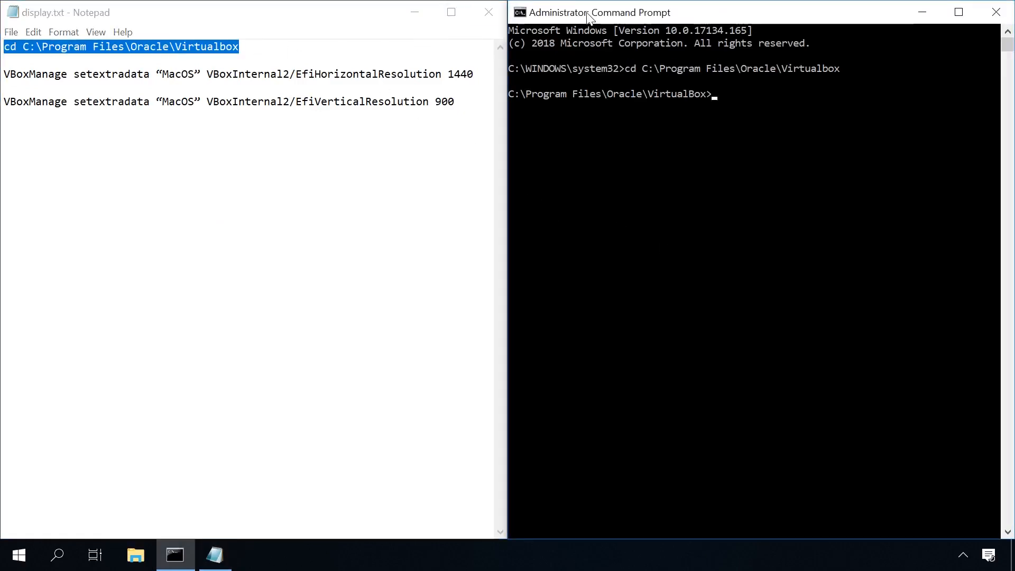
Step: Copy and run the VBoxManage setextradata command that sets VBoxInternal2/EfiHorizontalResolution to 1440 for the "MacOS" machine
drag(476, 74, 4, 74)
key(ctrl+c)
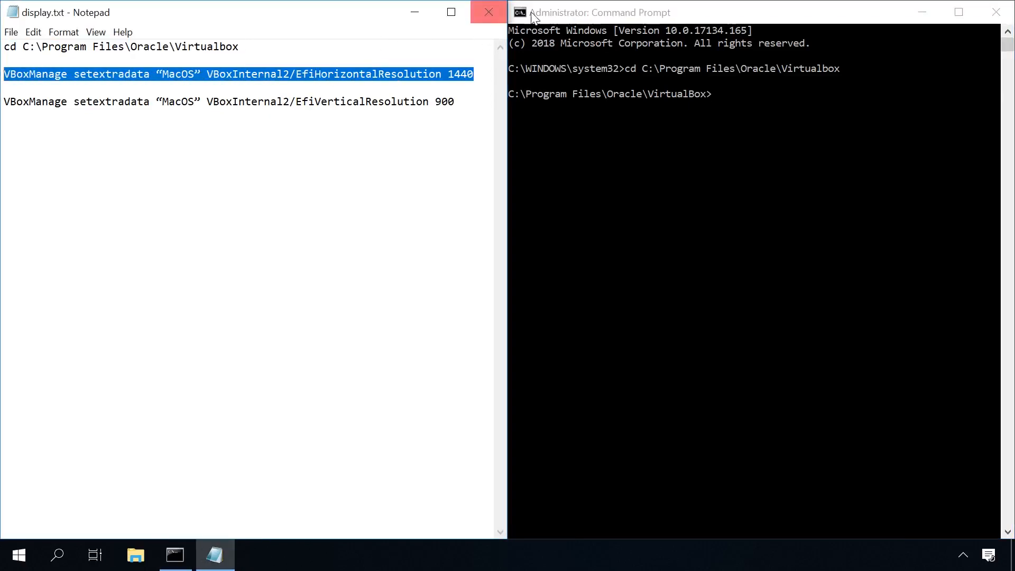
click(554, 10)
key(ctrl+v)
key(Return)
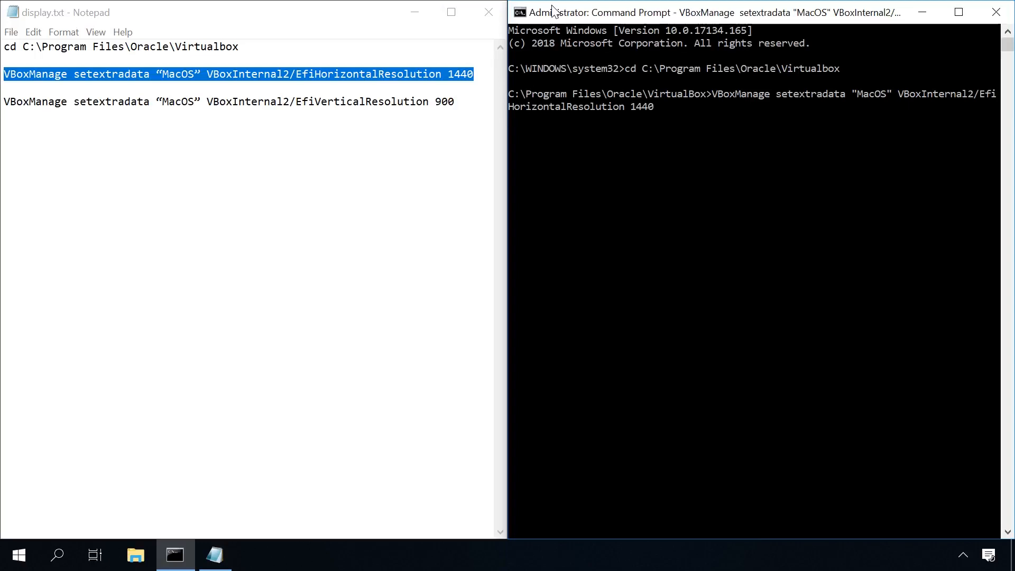
Step: Copy and run the VBoxManage setextradata command that sets VBoxInternal2/EfiVerticalResolution to 900 for the "MacOS" machine
drag(456, 102, 4, 102)
key(ctrl+c)
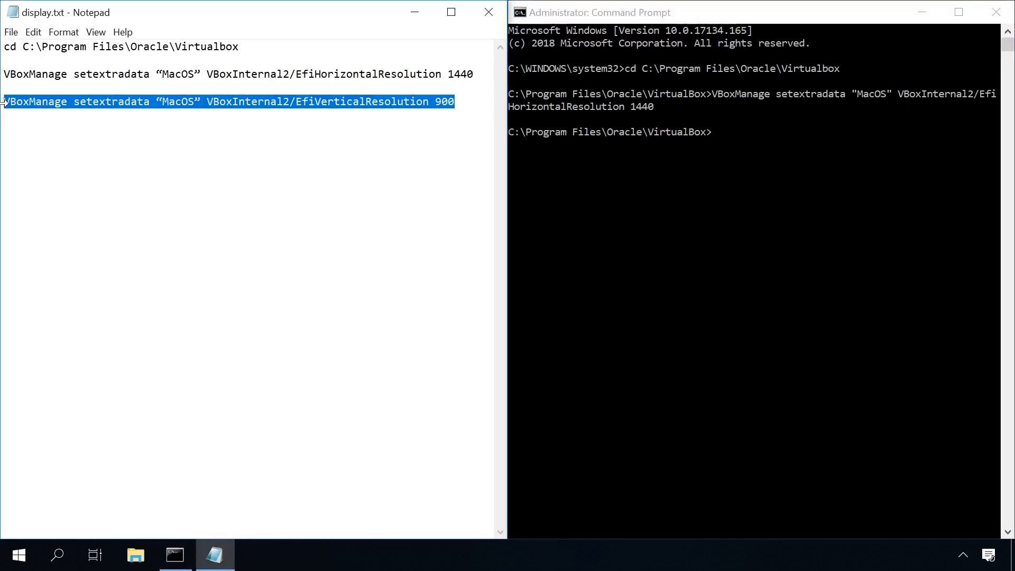
click(594, 5)
key(ctrl+v)
key(Return)
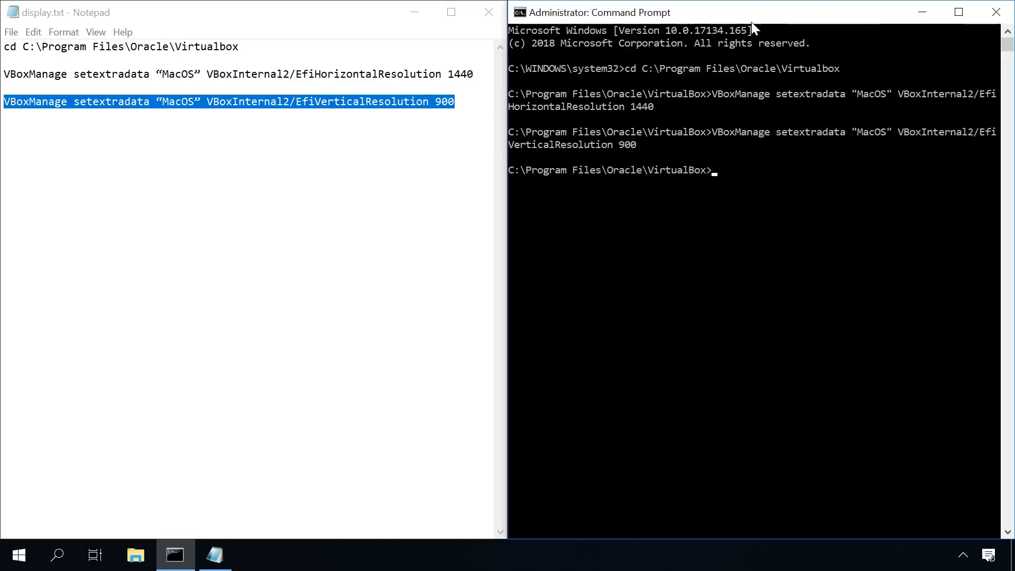
Step: Close Command Prompt and display.txt, reopen Oracle VM VirtualBox, and start the MacOS virtual machine
click(997, 12)
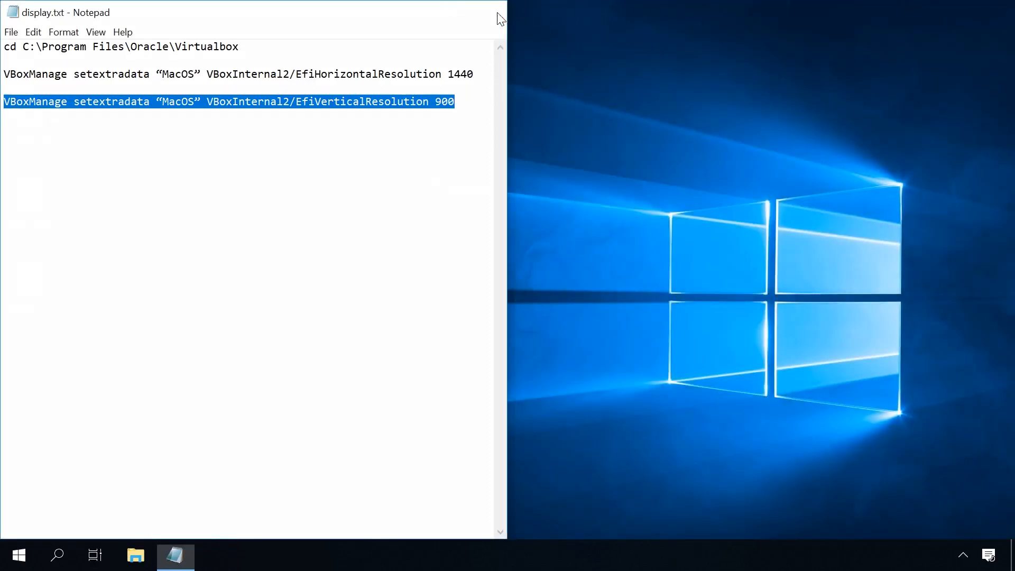
click(497, 12)
double_click(38, 27)
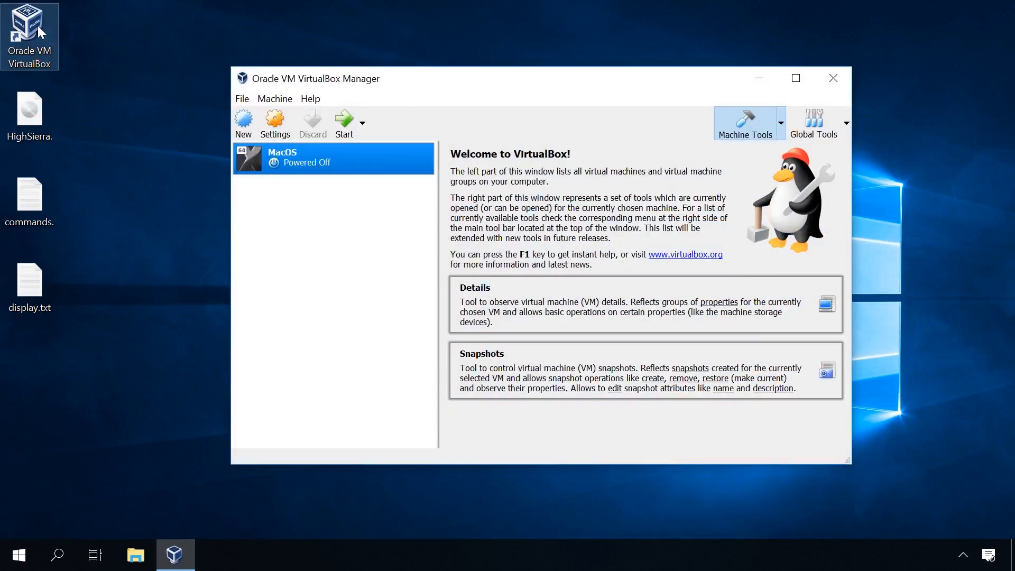
click(342, 123)
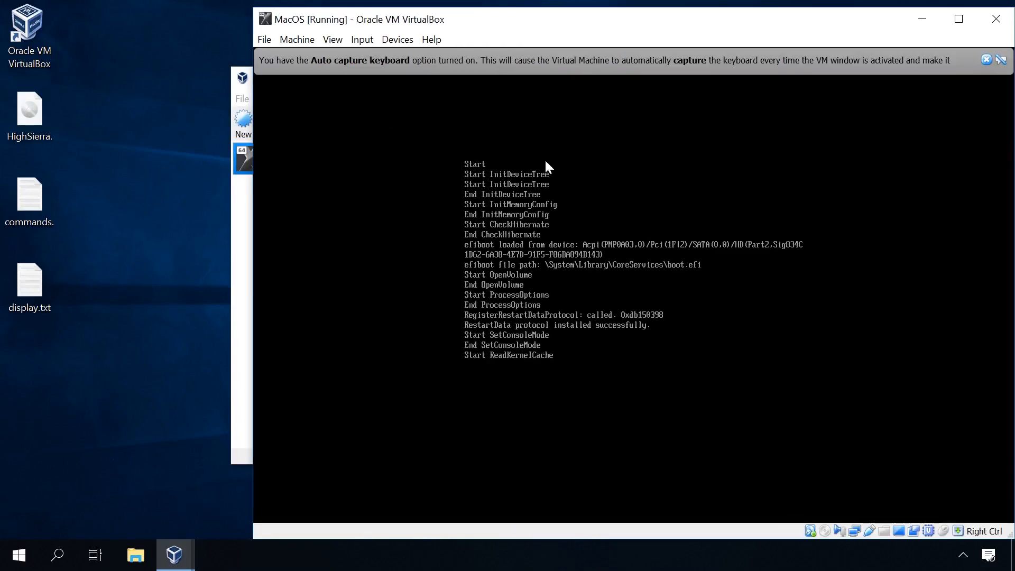
Step: Dismiss the keyboard capture notice, reposition the virtual machine window, and log in to macOS with the account password
click(987, 60)
drag(828, 28, 685, 24)
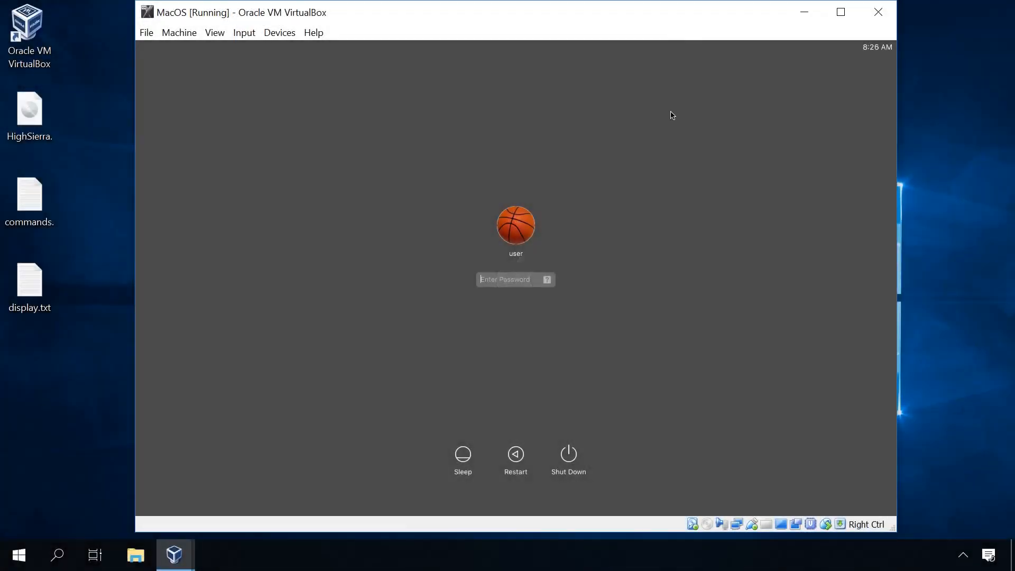
text(1234)
key(Return)
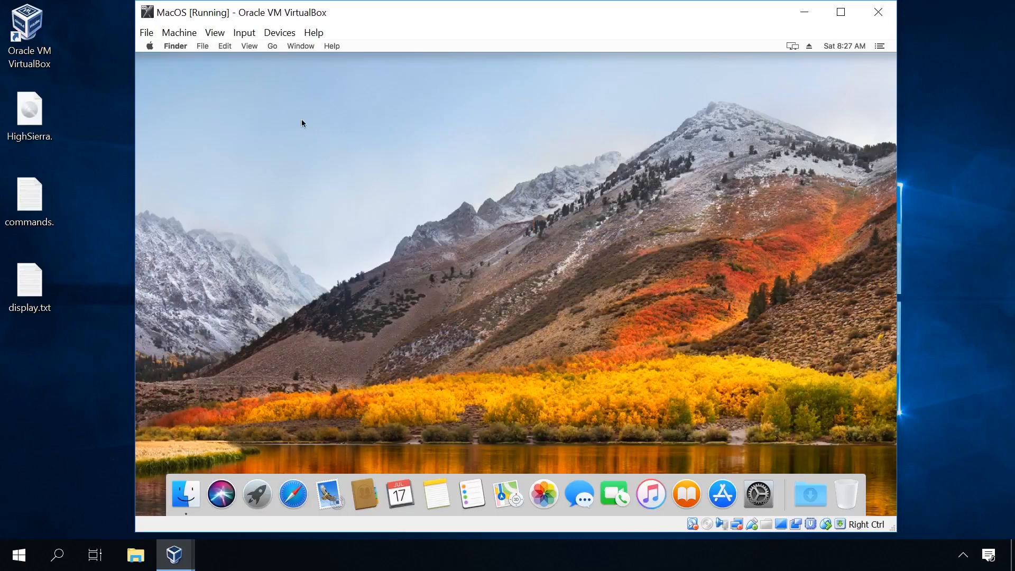
Step: Open About This Mac and check the screen resolution in the display information
click(150, 46)
click(165, 60)
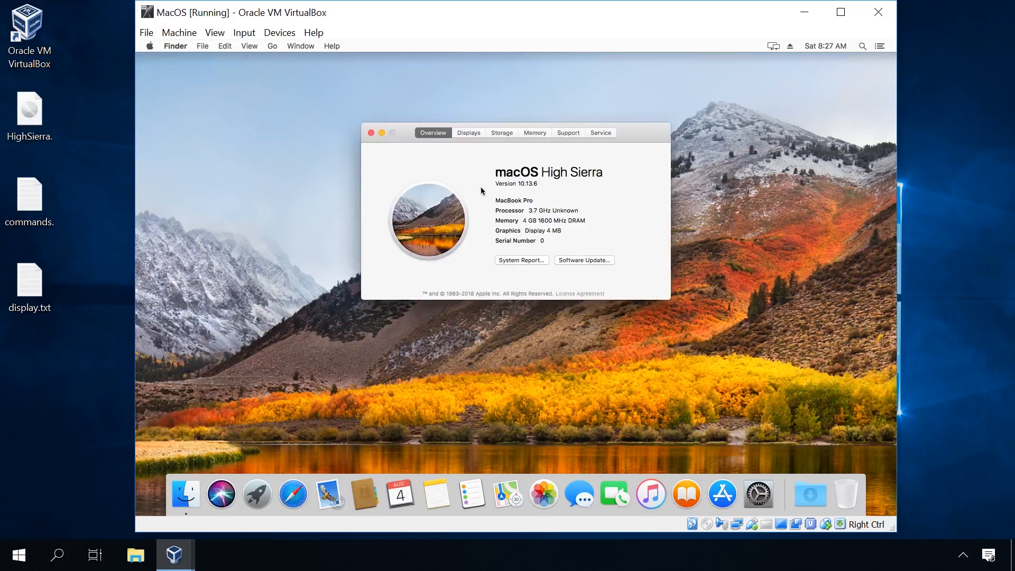
click(473, 132)
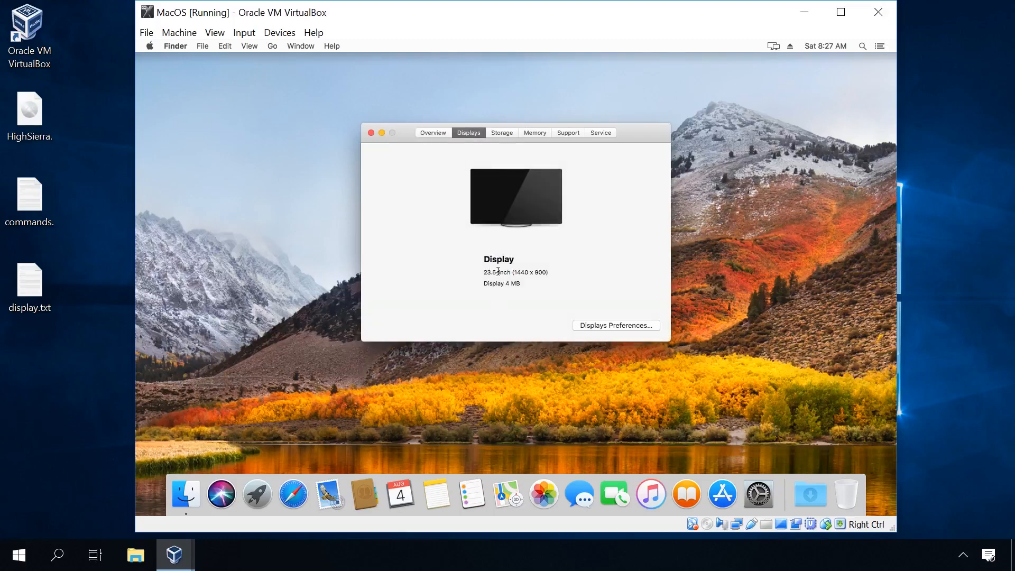
drag(499, 272, 568, 275)
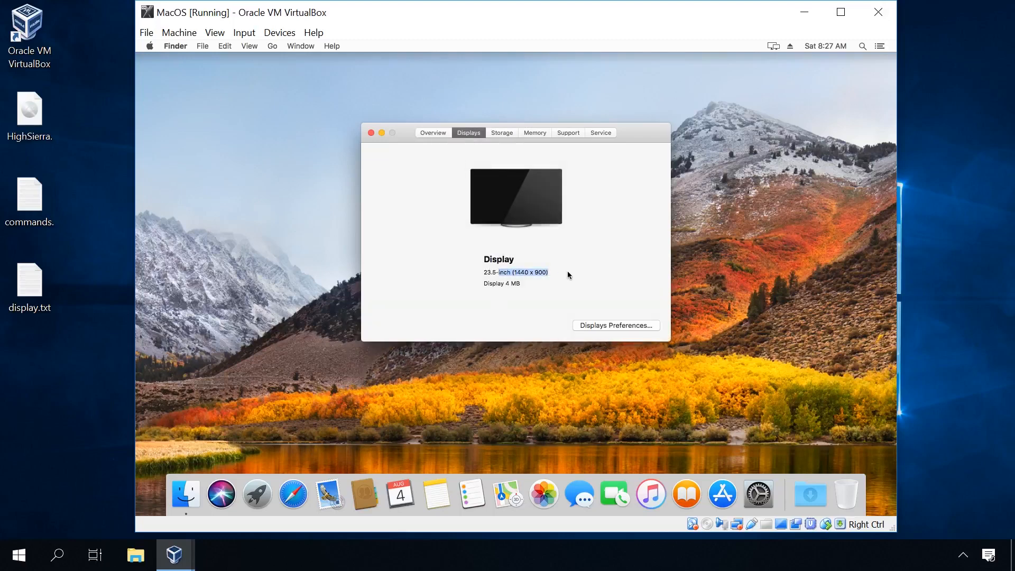